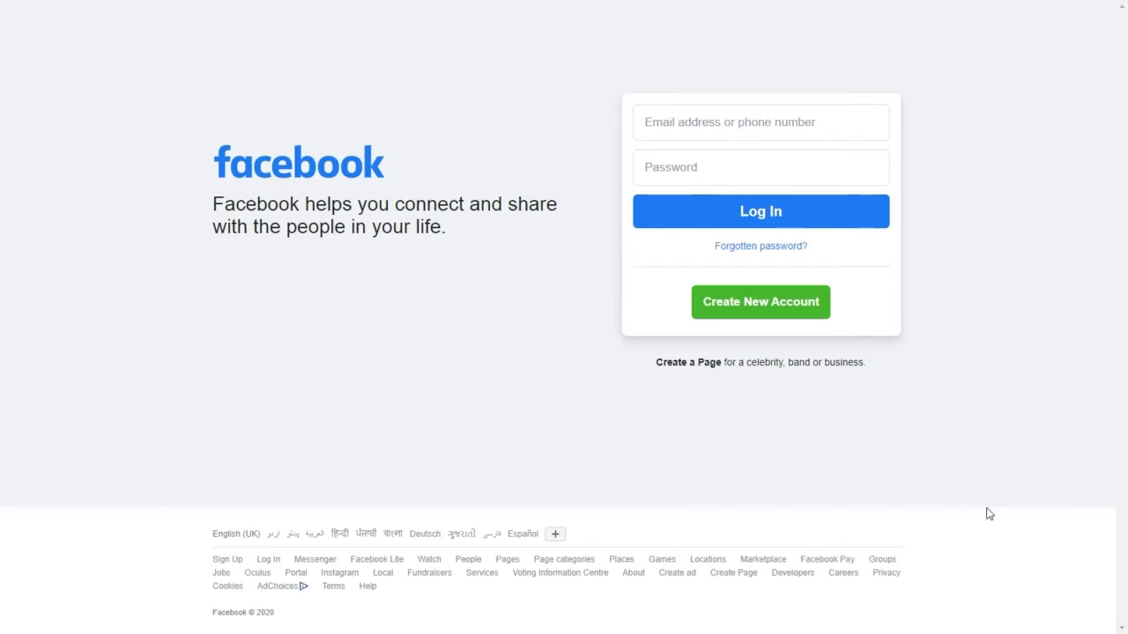
left_click(685, 367)
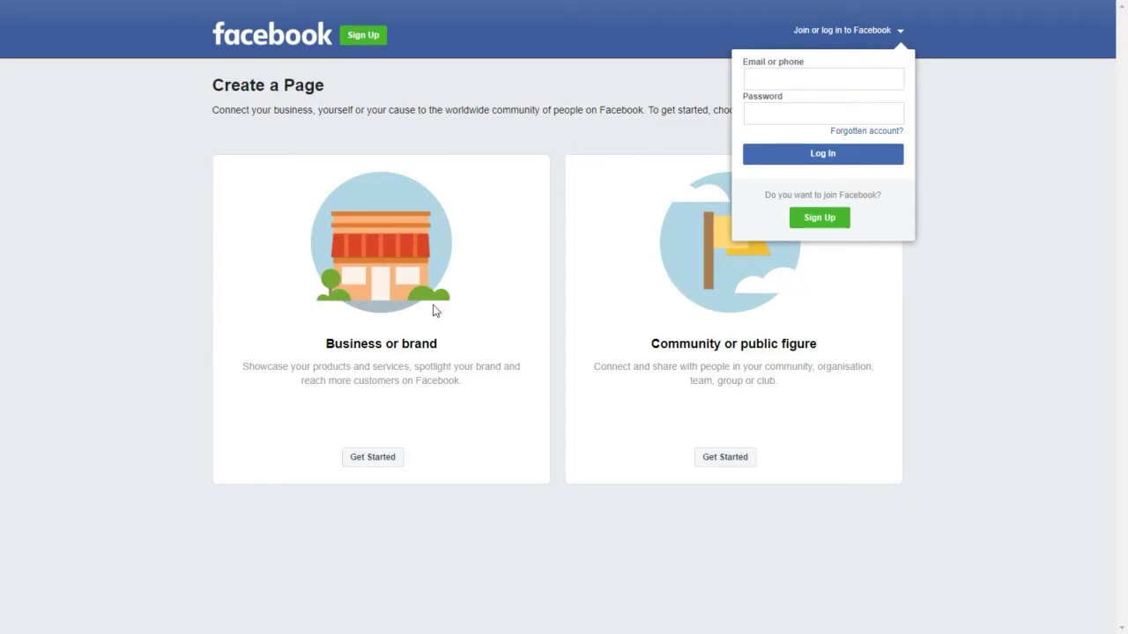
left_click(293, 141)
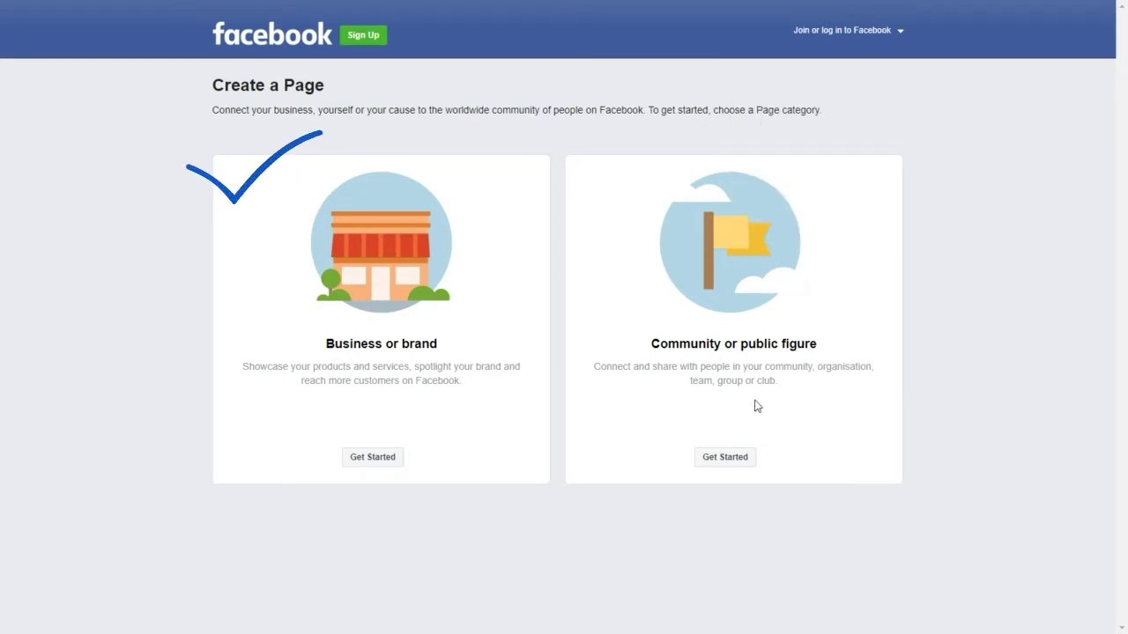
left_click(372, 457)
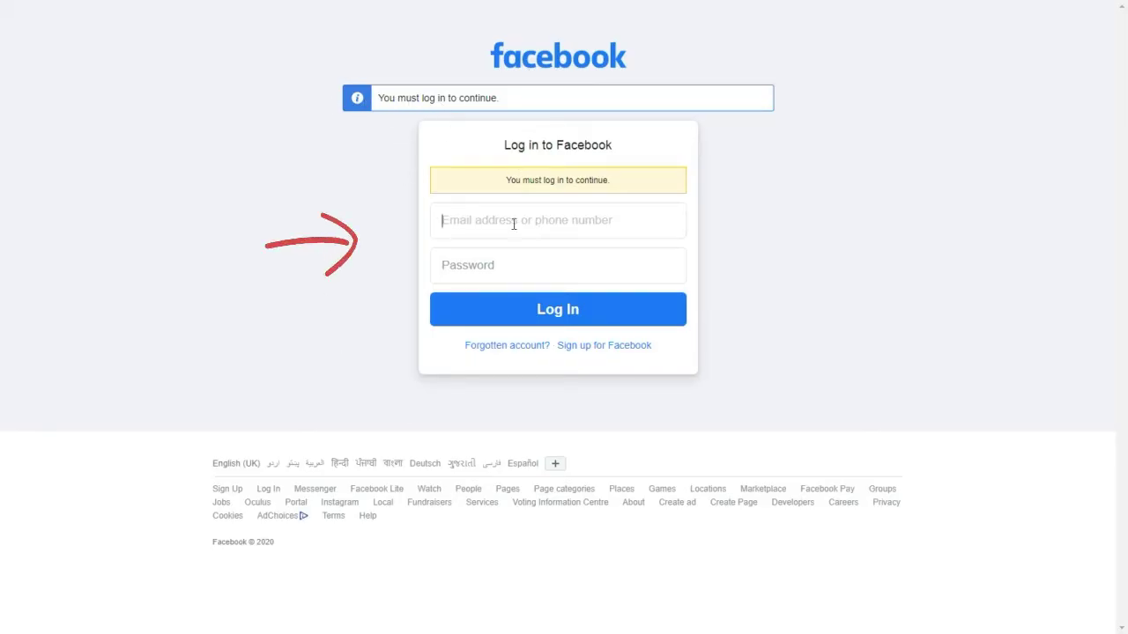
left_click(449, 222)
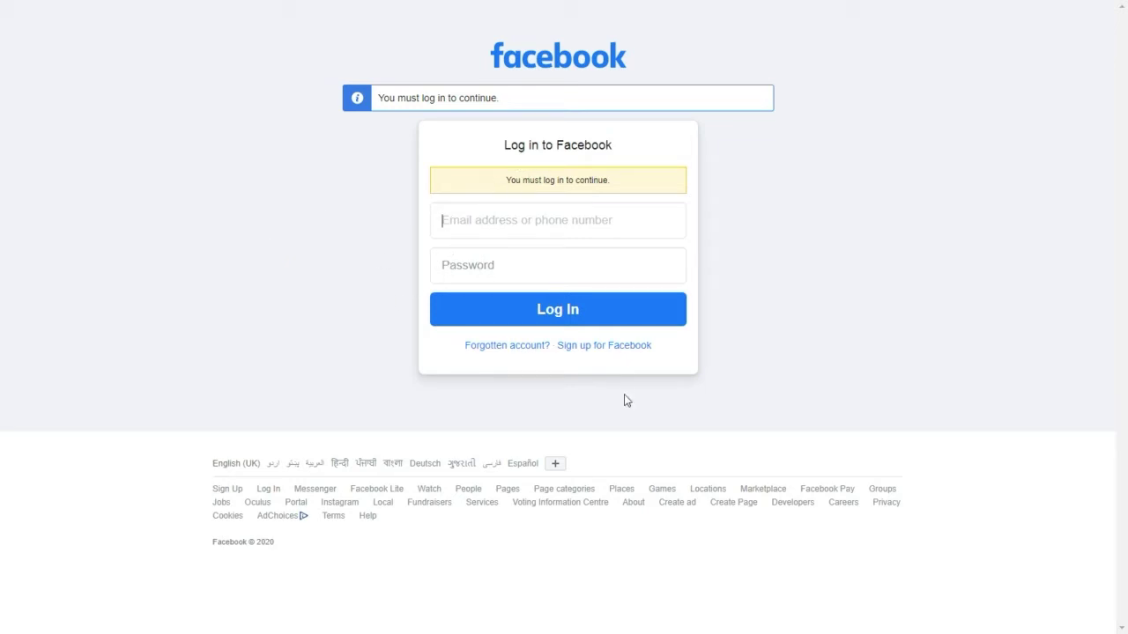
left_click(614, 349)
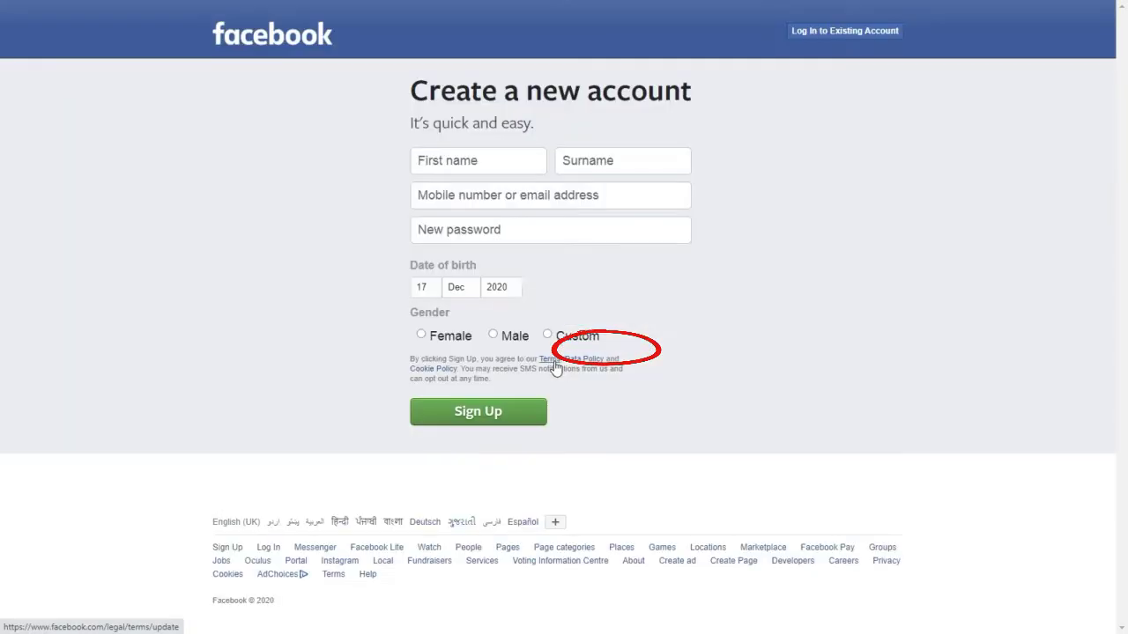
Step: Go through the first name, surname, mobile/email and password fields of the sign-up form
left_click(472, 161)
left_click(279, 198)
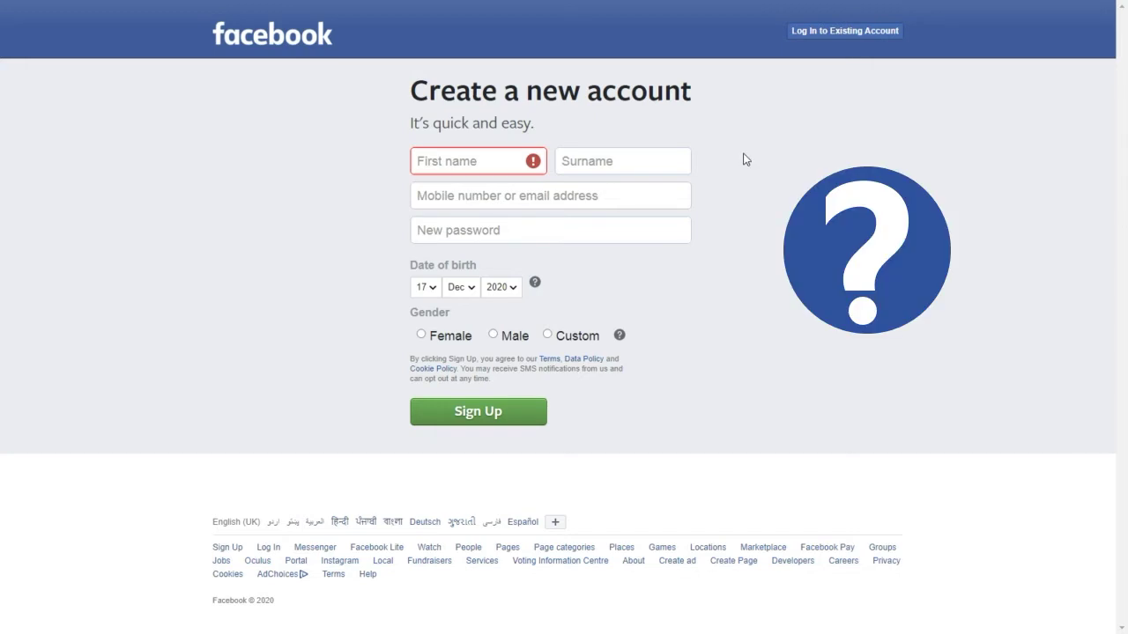
key("Tab")
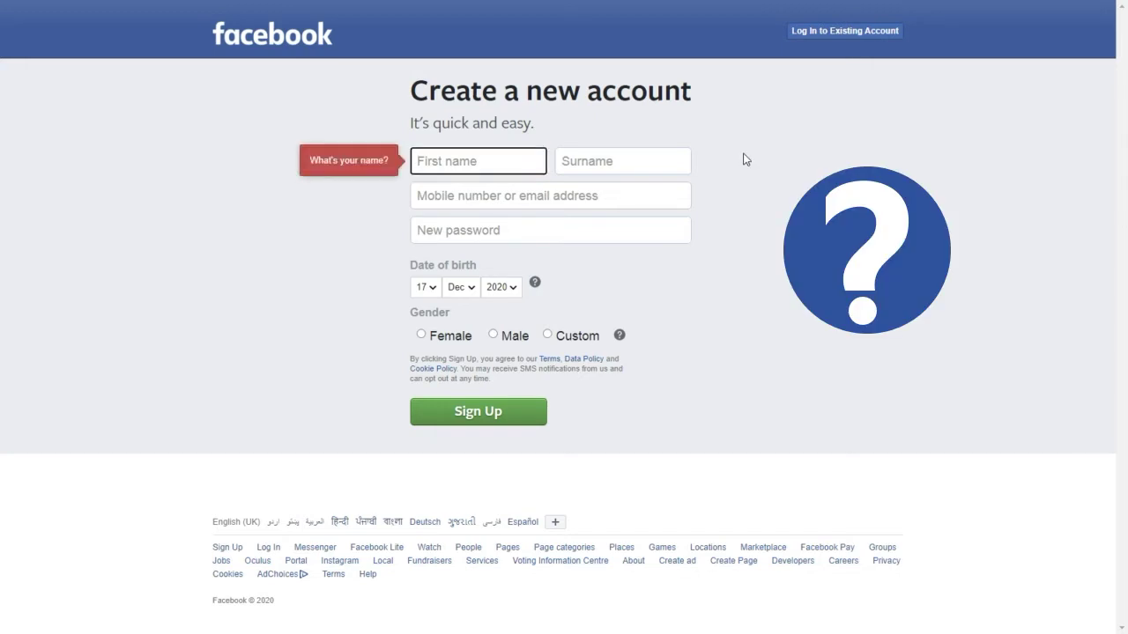
key("Tab")
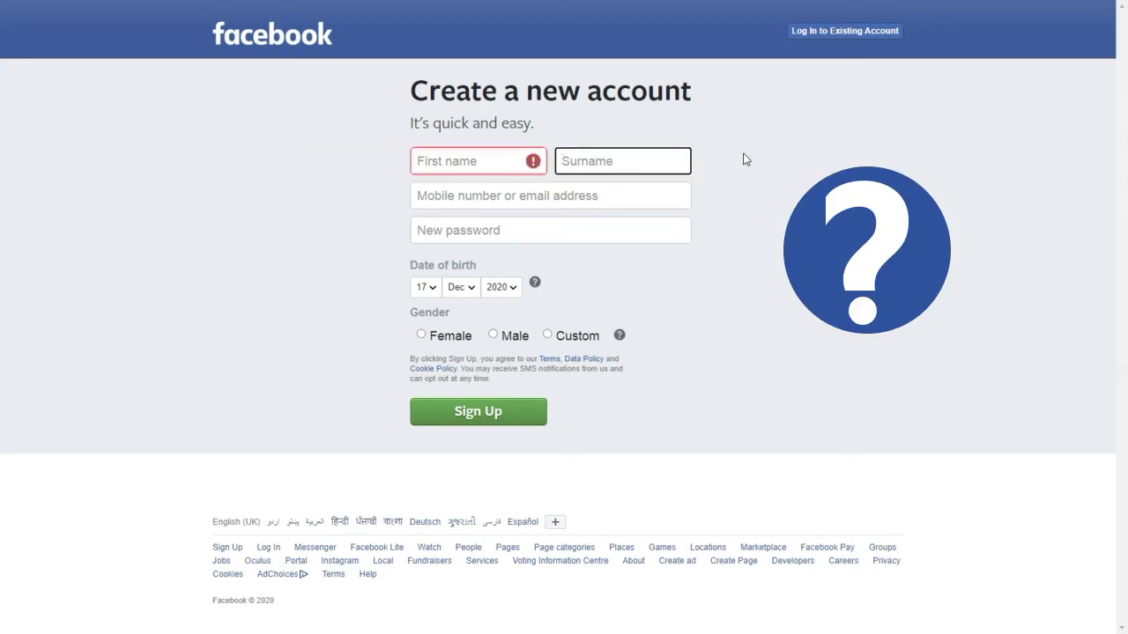
key("Tab")
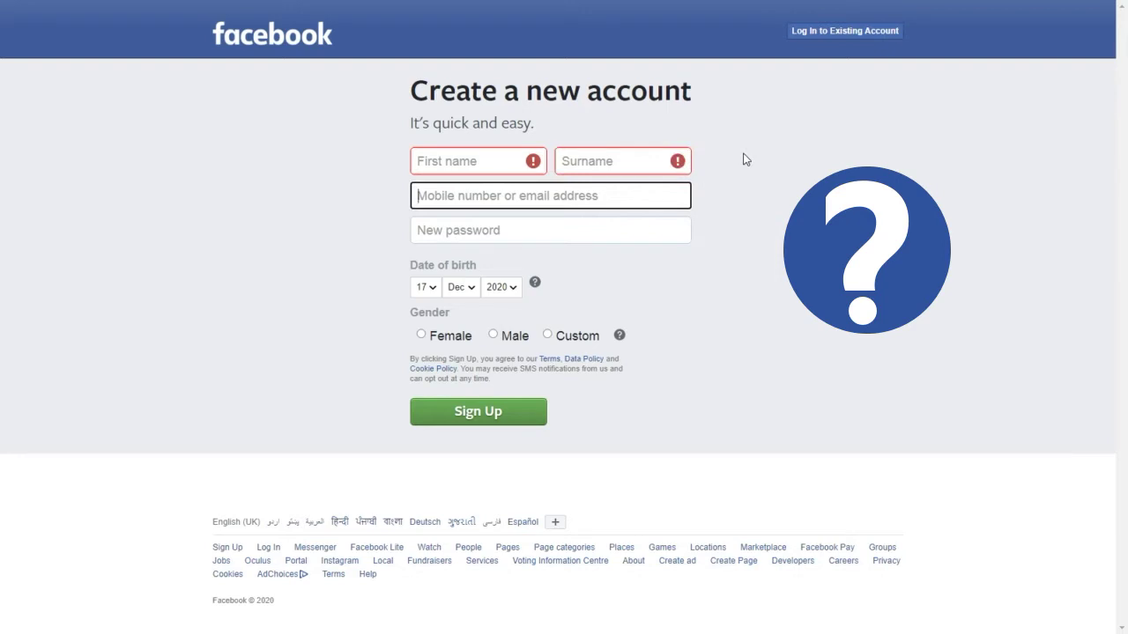
key("Tab")
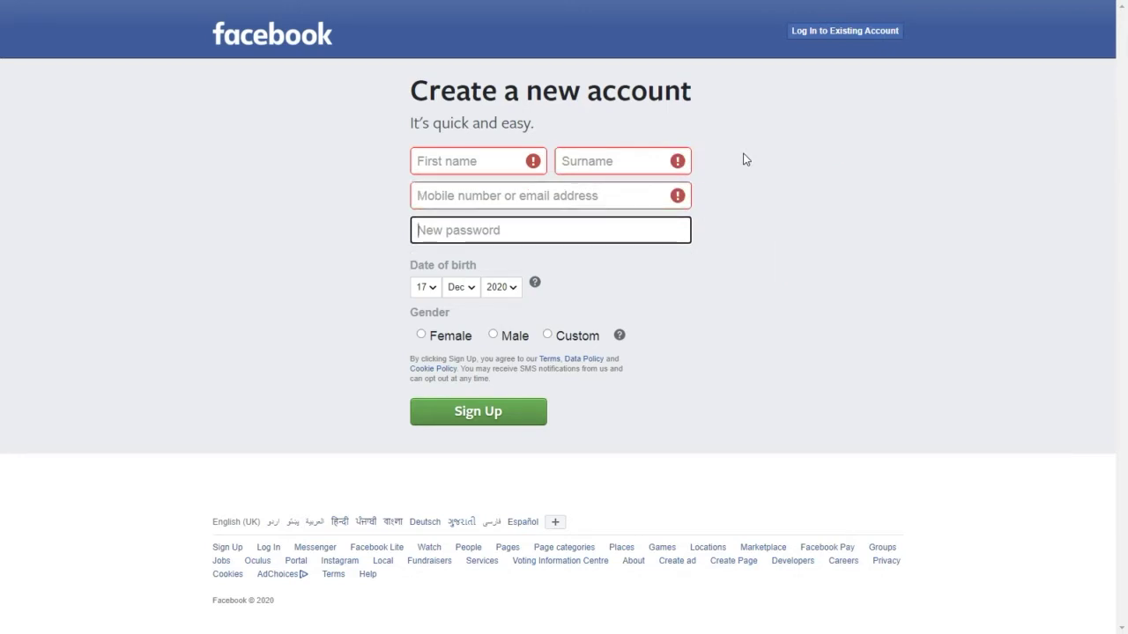
key("Tab")
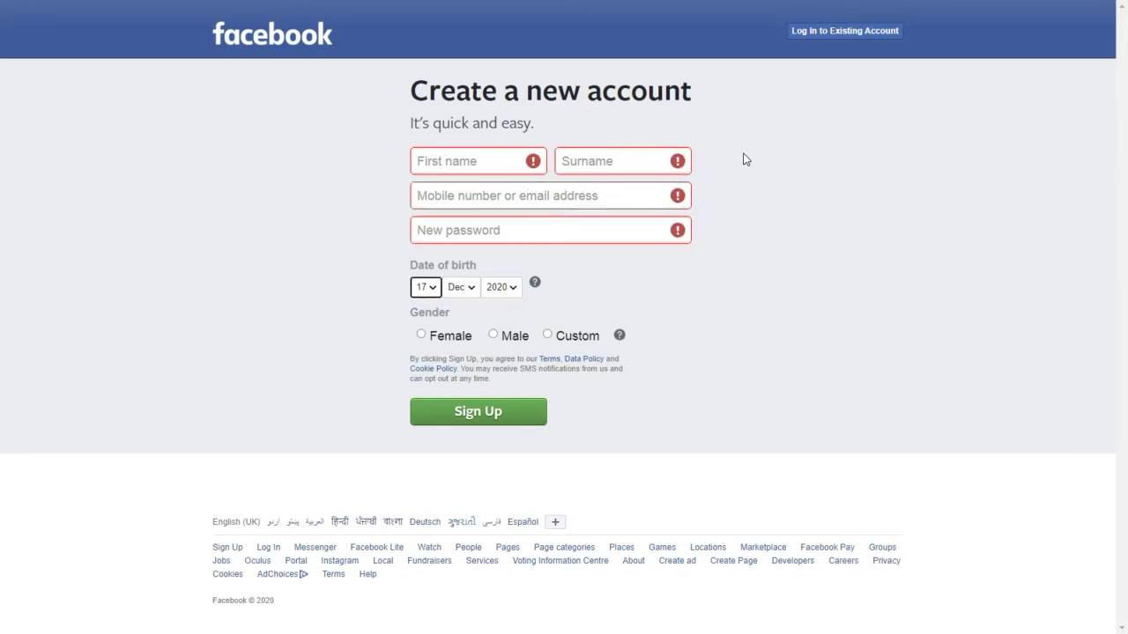
key("Down")
key("Down")
key("Tab")
key("Up")
key("Up")
key("Up")
key("Tab")
key("Down")
key("Down")
key("Down")
key("Down")
key("Down")
key("Down")
key("Down")
key("Down")
key("Down")
key("Down")
key("Down")
key("Down")
key("Down")
key("Down")
key("Down")
key("Down")
key("Down")
key("Down")
key("Down")
key("Down")
key("Down")
key("Down")
key("Tab")
key("Tab")
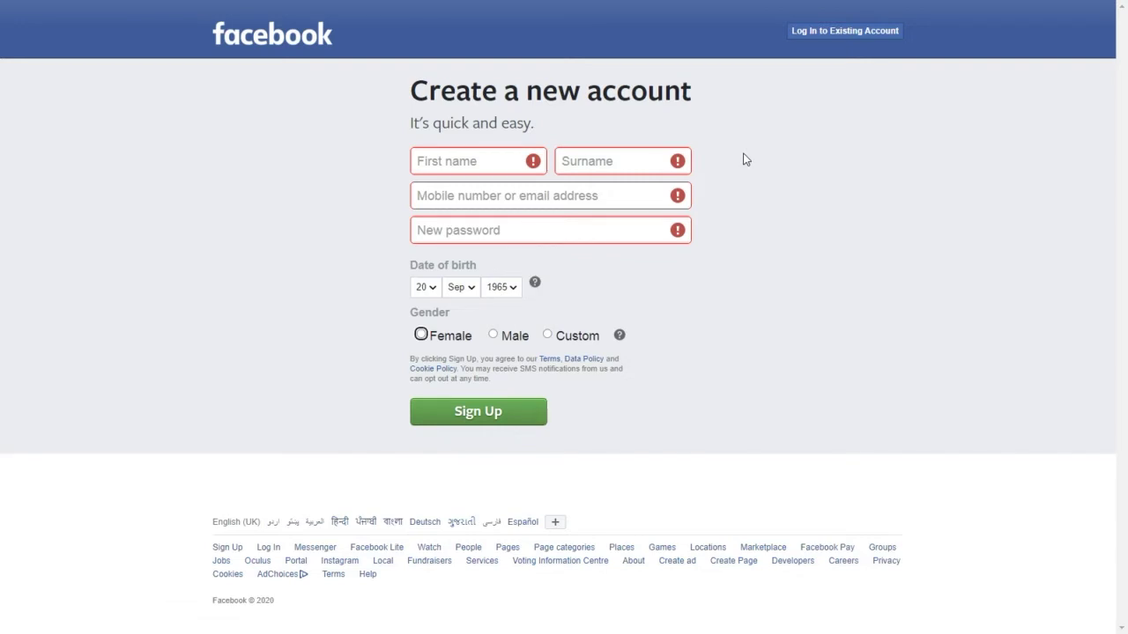
key("Tab")
key("Tab")
key("Tab")
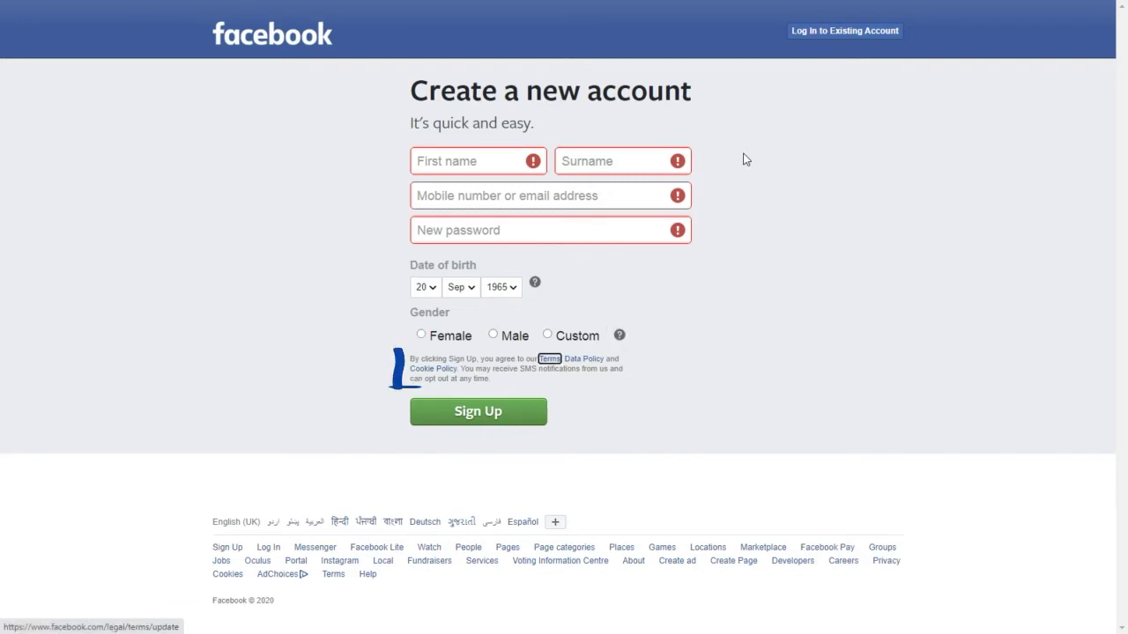
key("Tab")
key("Tab")
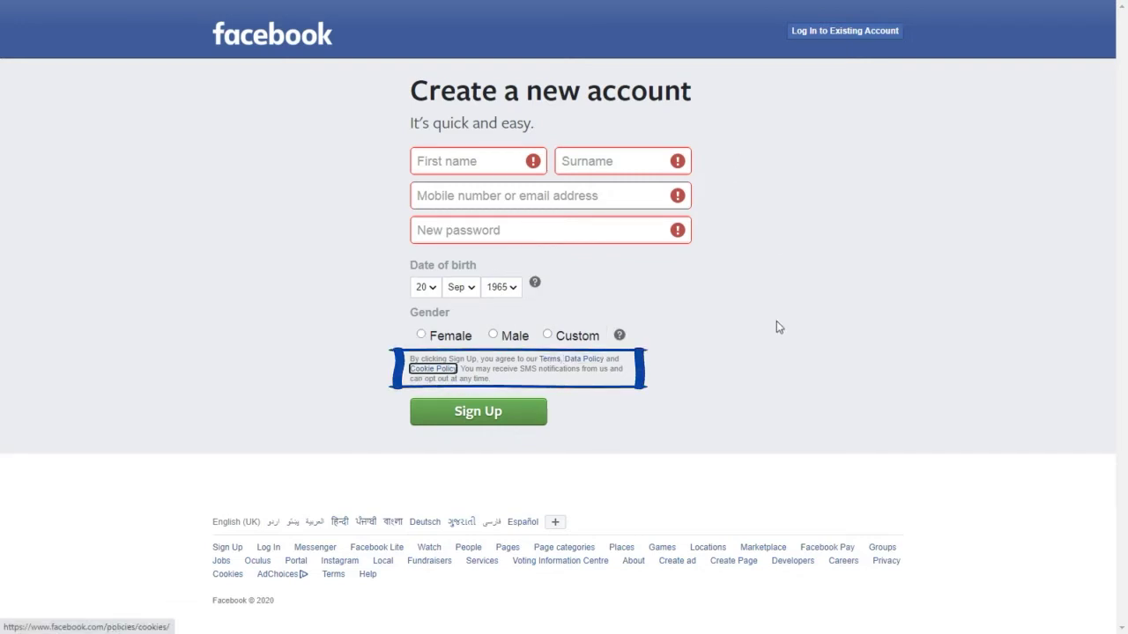
key("Tab")
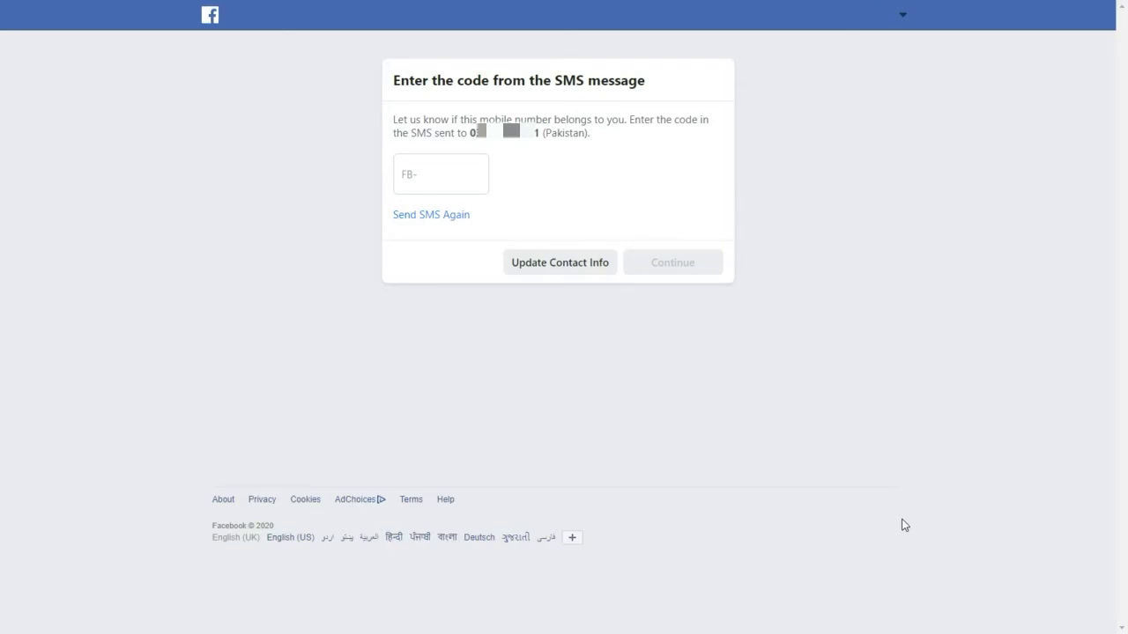
Step: Enter the SMS verification code, continue, and acknowledge the Account Confirmed message
left_click(432, 176)
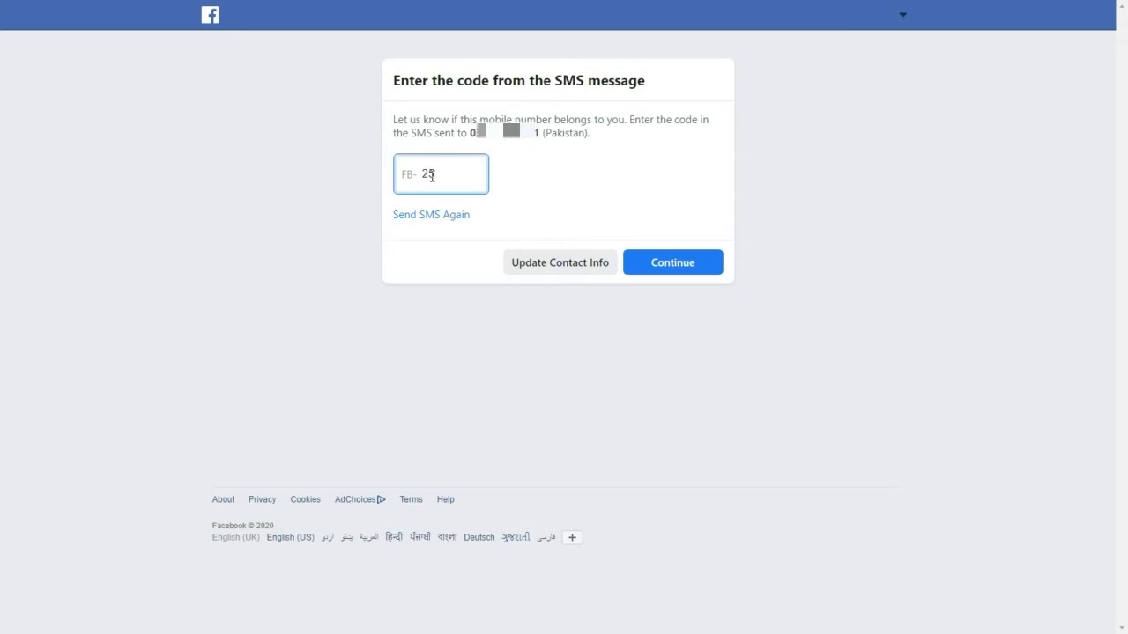
left_click(669, 274)
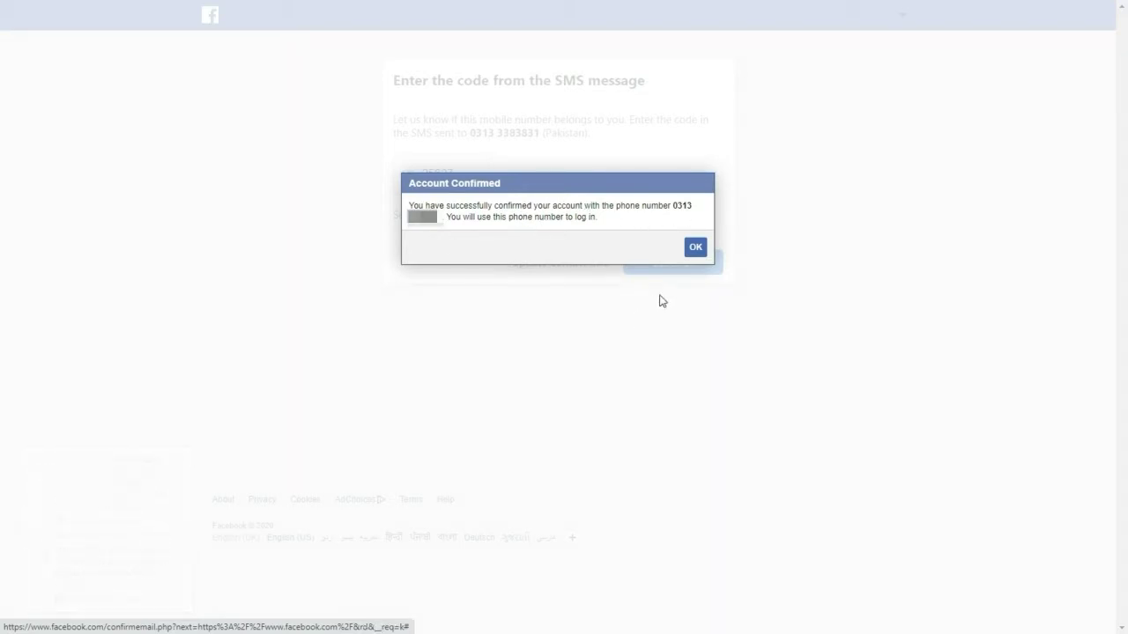
left_click(696, 247)
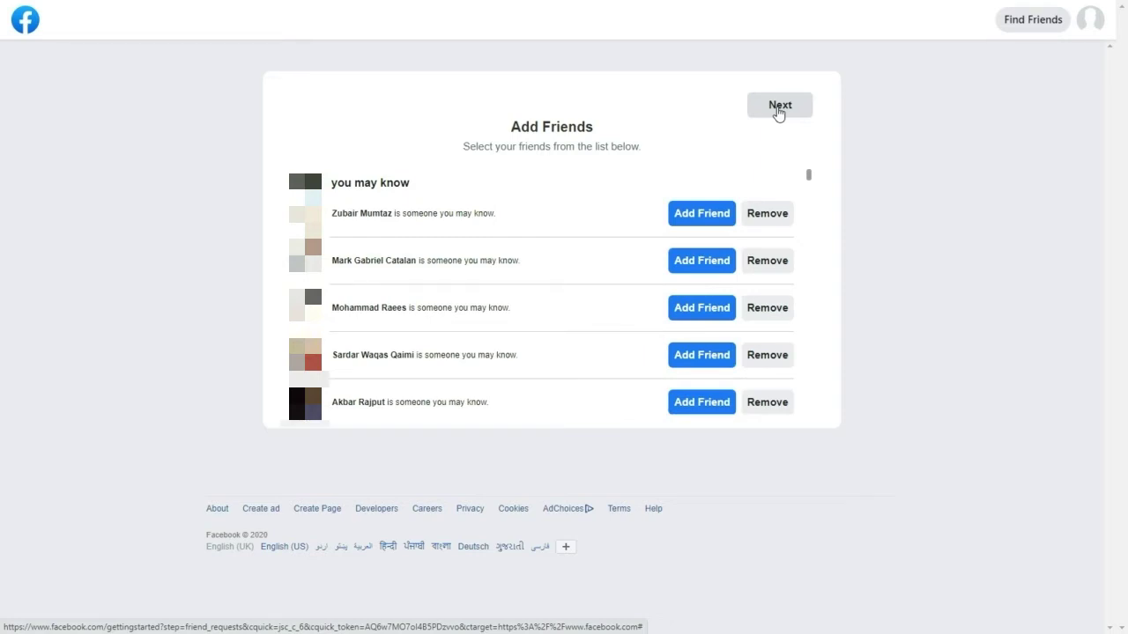
Step: Skip the Add Friends step and go to Pages from the left sidebar
left_click(779, 107)
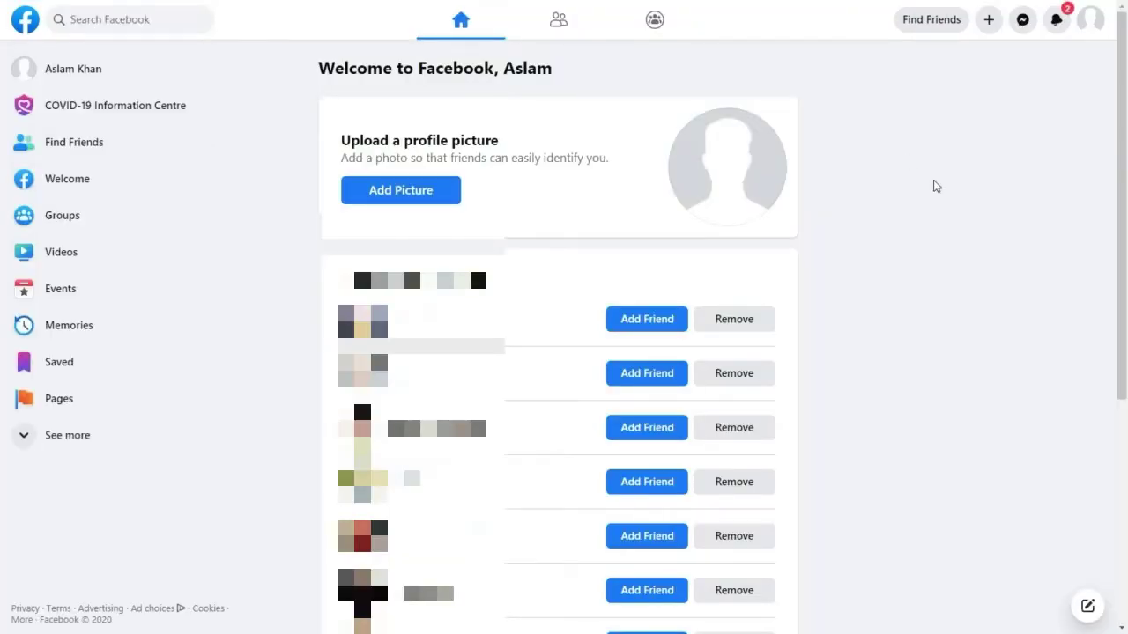
mouse_move(1125, 137)
left_mouse_down()
mouse_move(1125, 211)
mouse_move(1125, 132)
left_mouse_up()
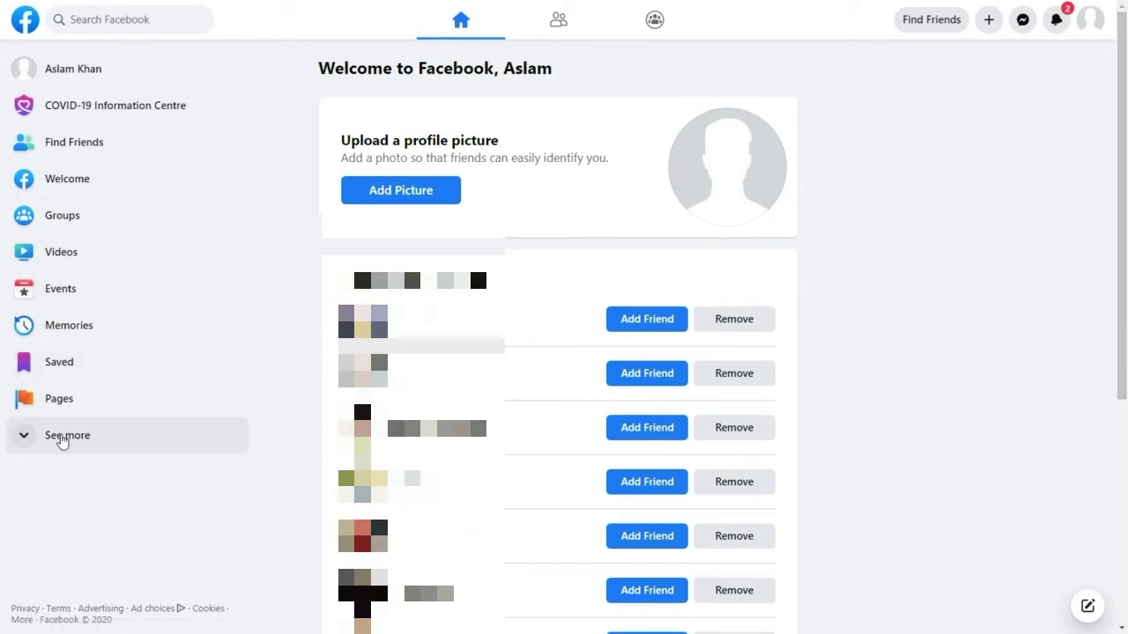
left_click(55, 404)
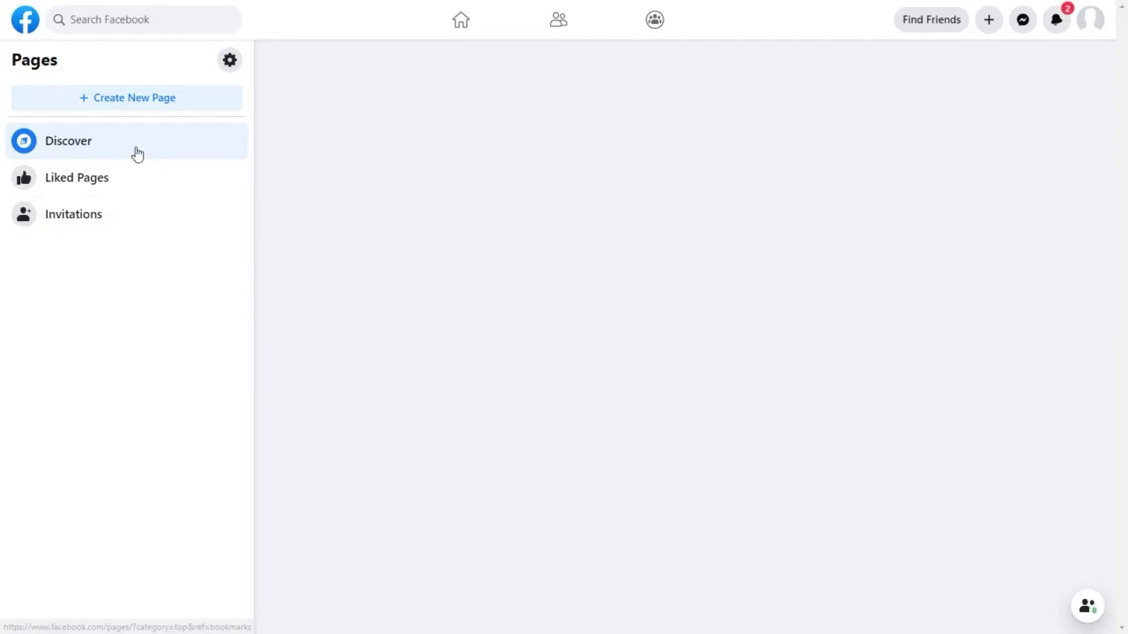
Step: Start a Page named 'New Style Beauty Saloon' with categories Beauty salon, Hair salon and Nail salon
left_click(109, 103)
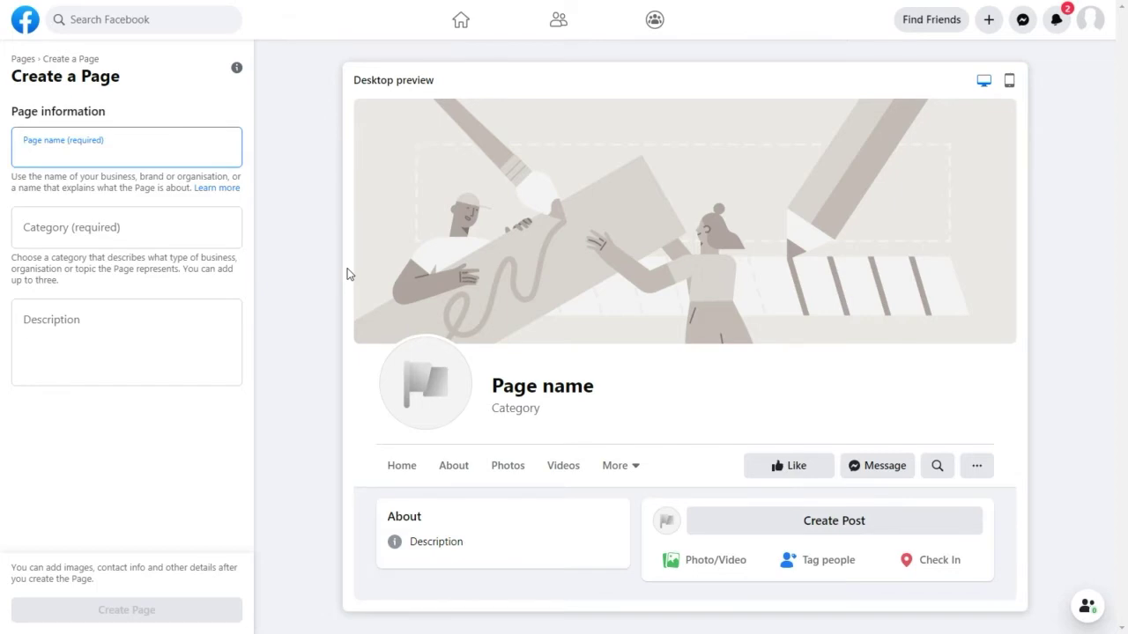
type("New")
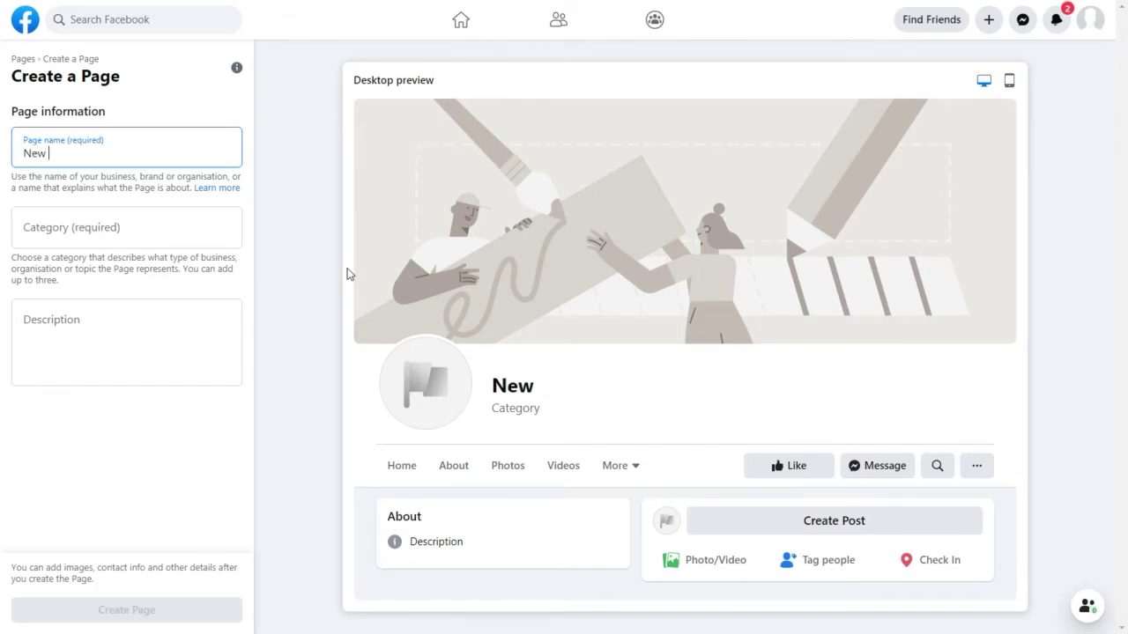
type(" Style Be")
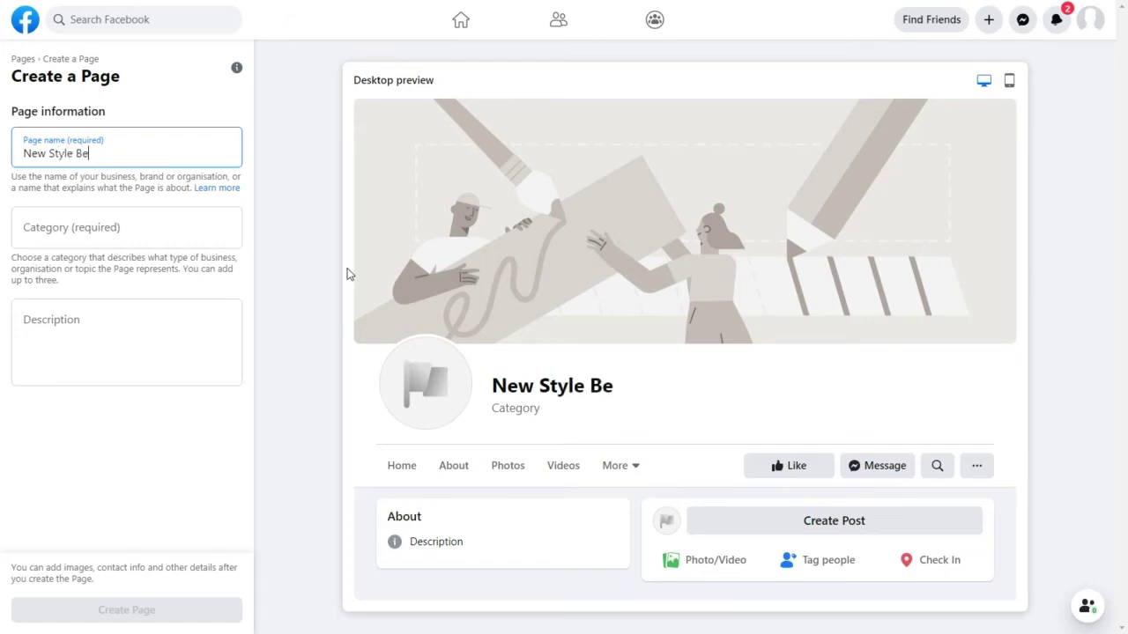
type("auty Saloon")
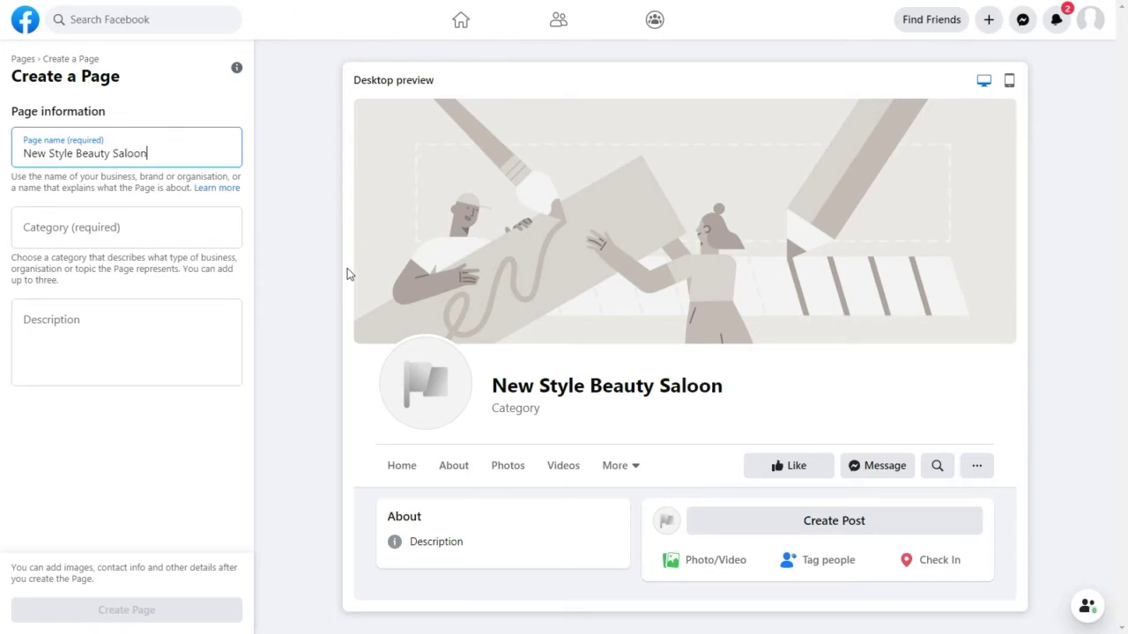
left_click(91, 227)
left_click(92, 227)
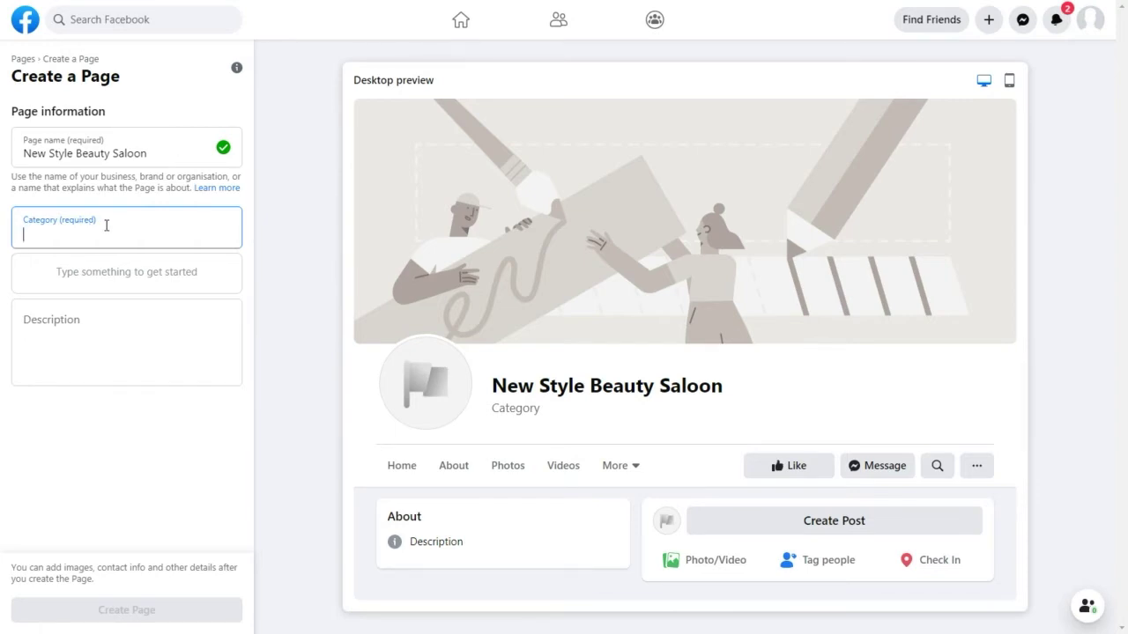
type("sa")
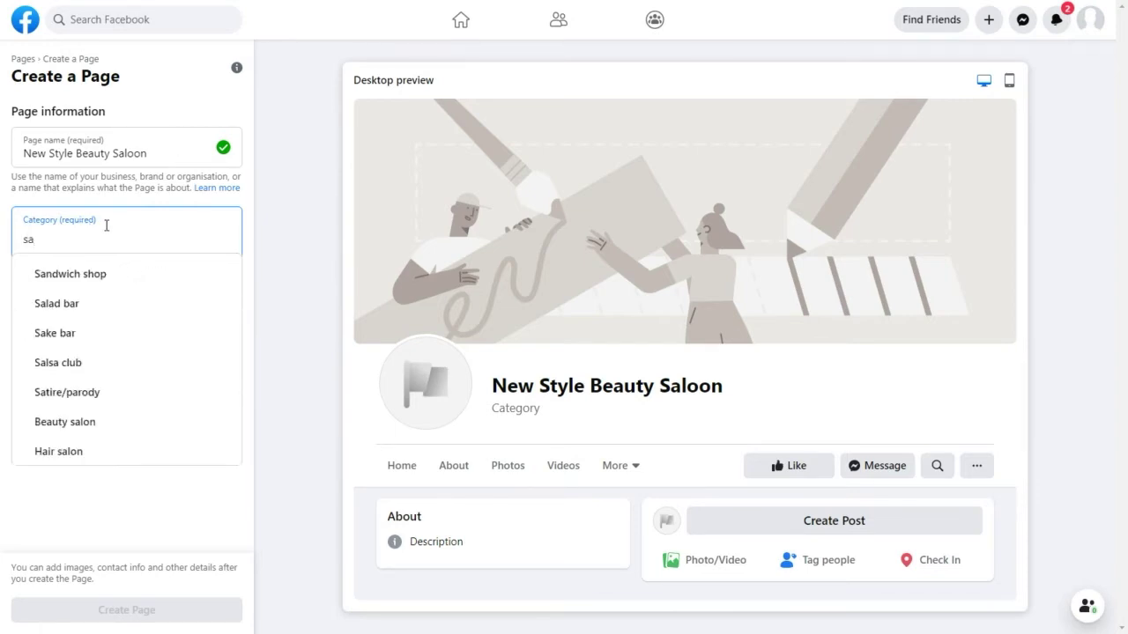
type("lo")
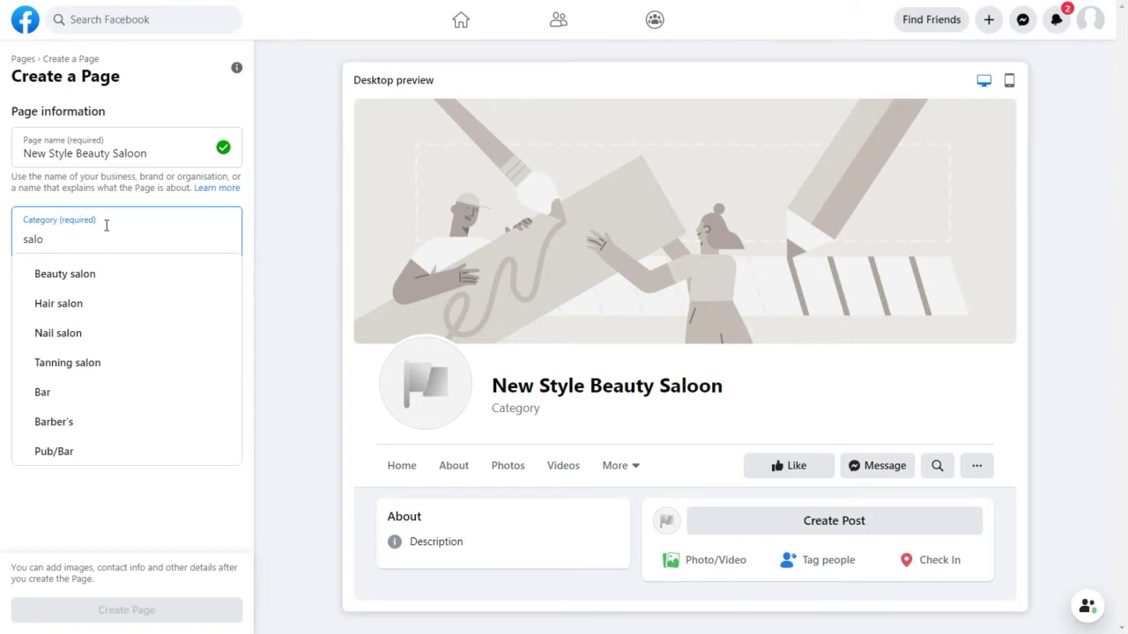
left_click(70, 280)
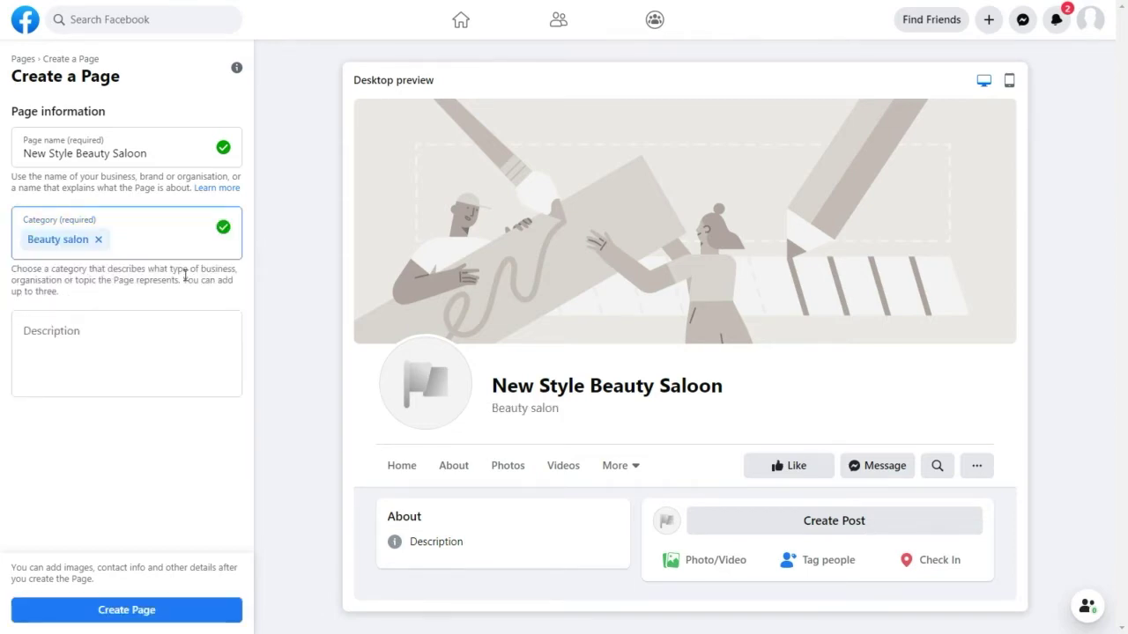
type("salo")
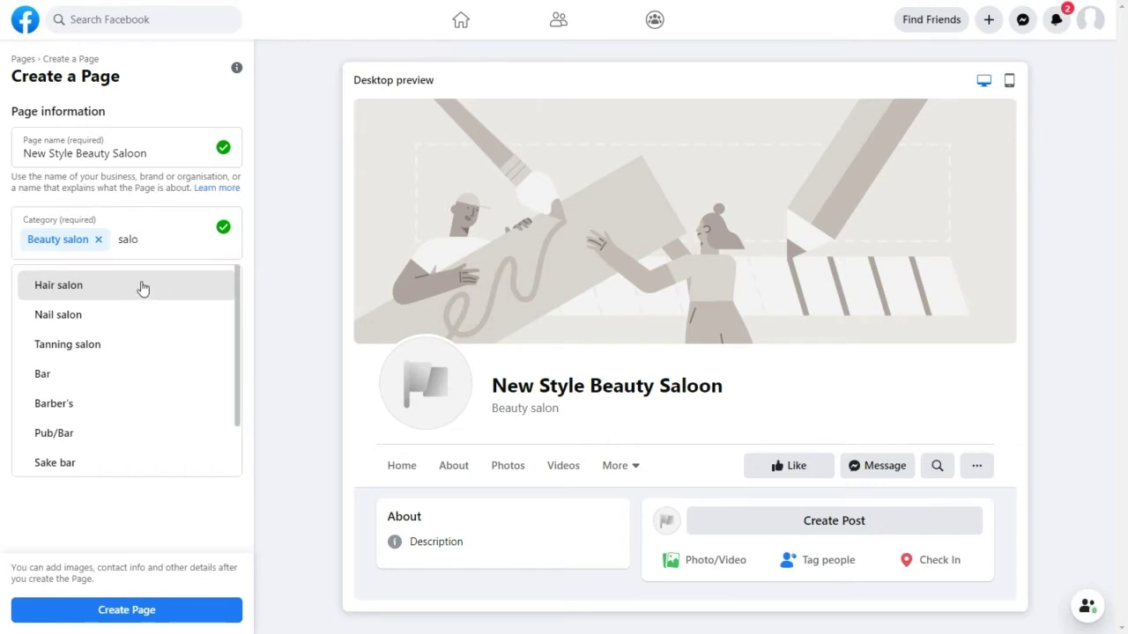
left_click(143, 287)
type("salo")
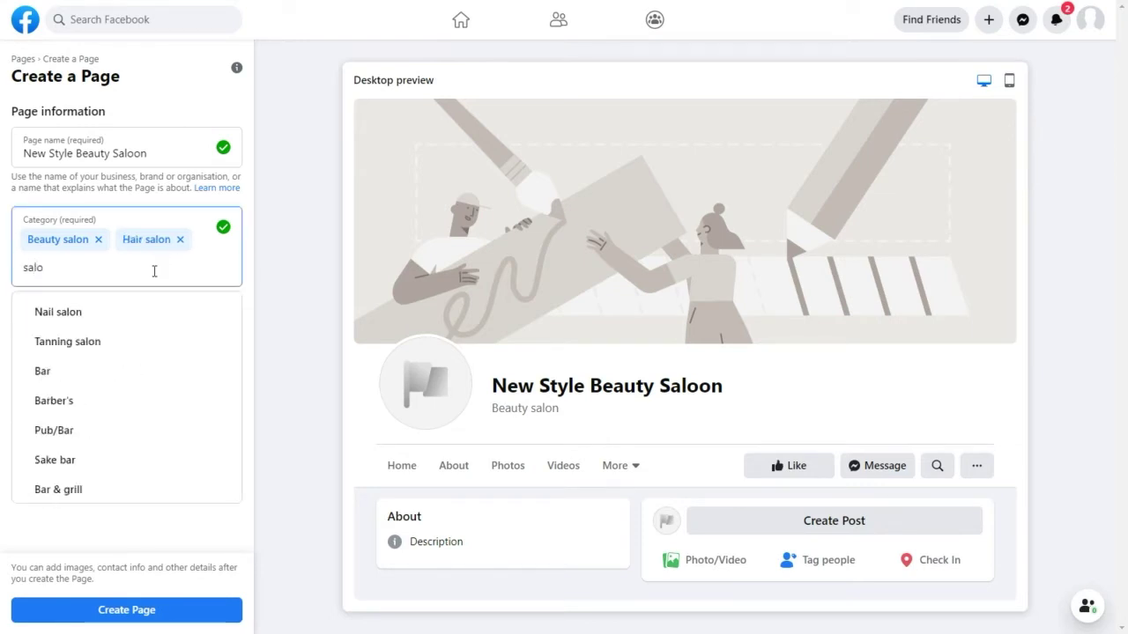
left_click(126, 321)
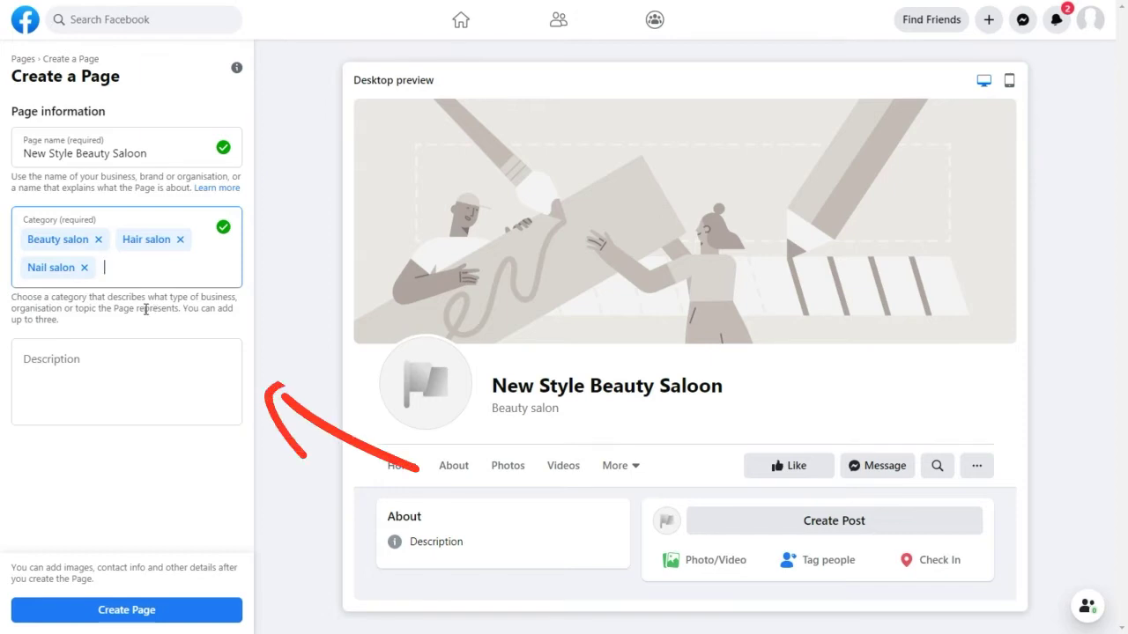
Step: Write the description 'This Saloon Providing a best Affordable Services.'
left_click(57, 355)
type("This Saloon Provide")
key("BackSpace")
type("ing a best Affordable Services")
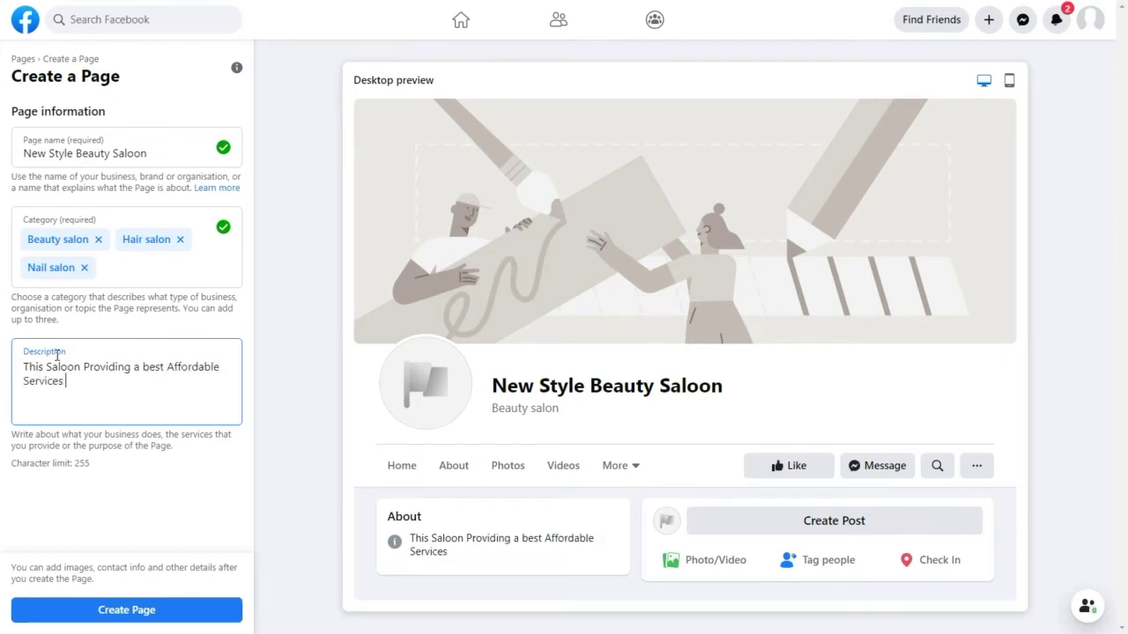
key("BackSpace")
type(".")
Step: Create the page, save the Set up your Page form, and return to the top of the page home
left_click(124, 609)
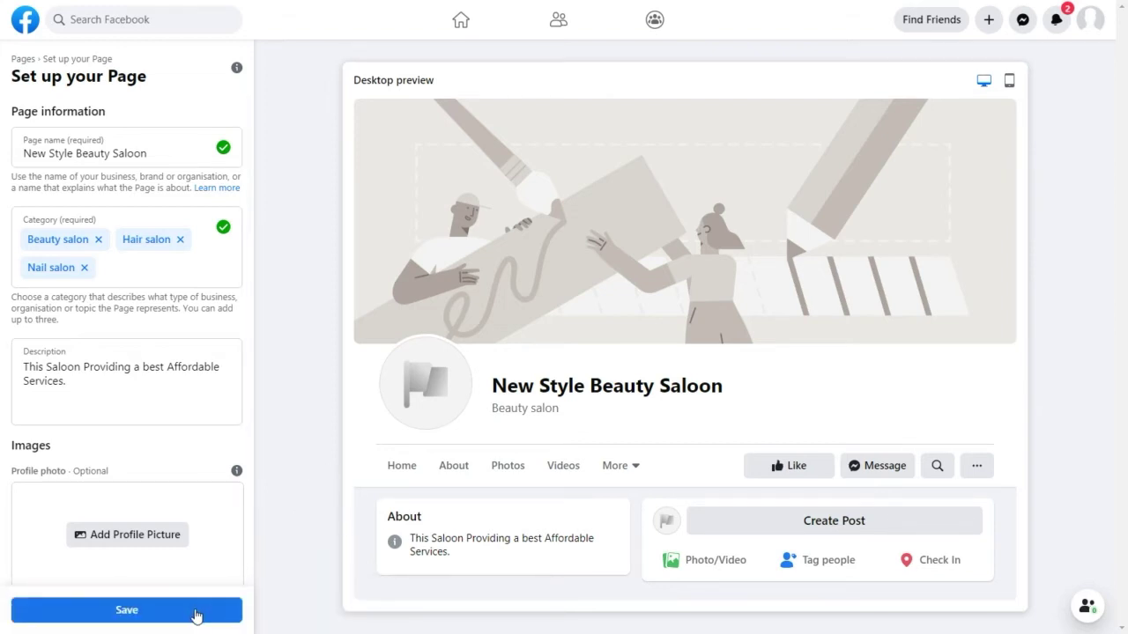
left_click(132, 611)
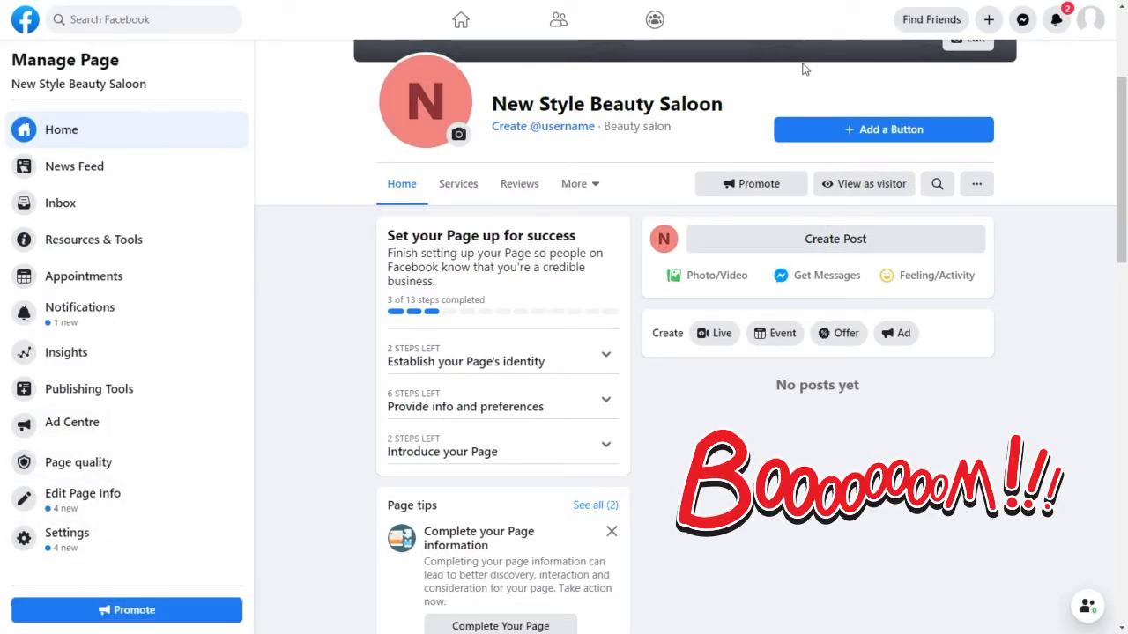
scroll(1125, 146, "up", 1)
scroll(1125, 146, "up", 3)
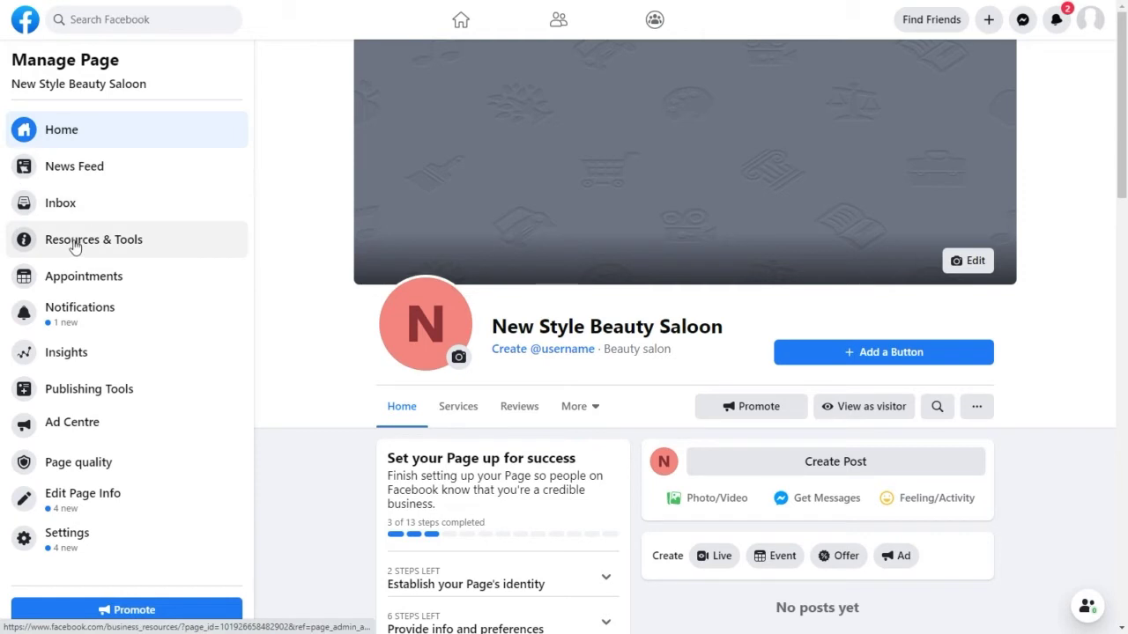
Step: Open the page's News Feed and step through its introduction to the empty feed
left_click(59, 167)
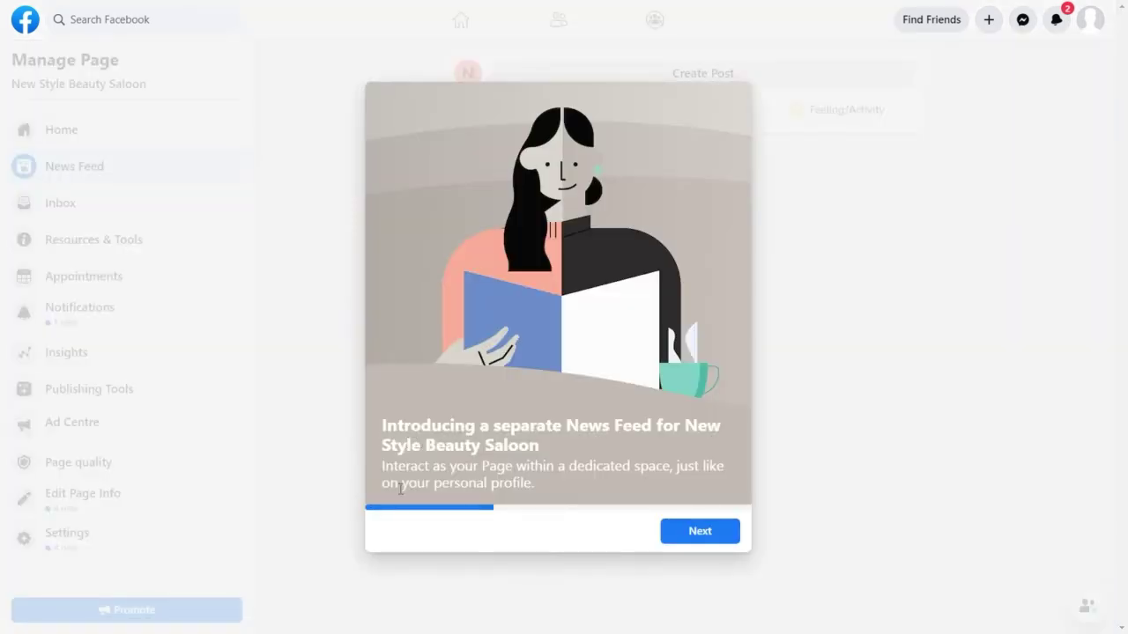
left_click(686, 534)
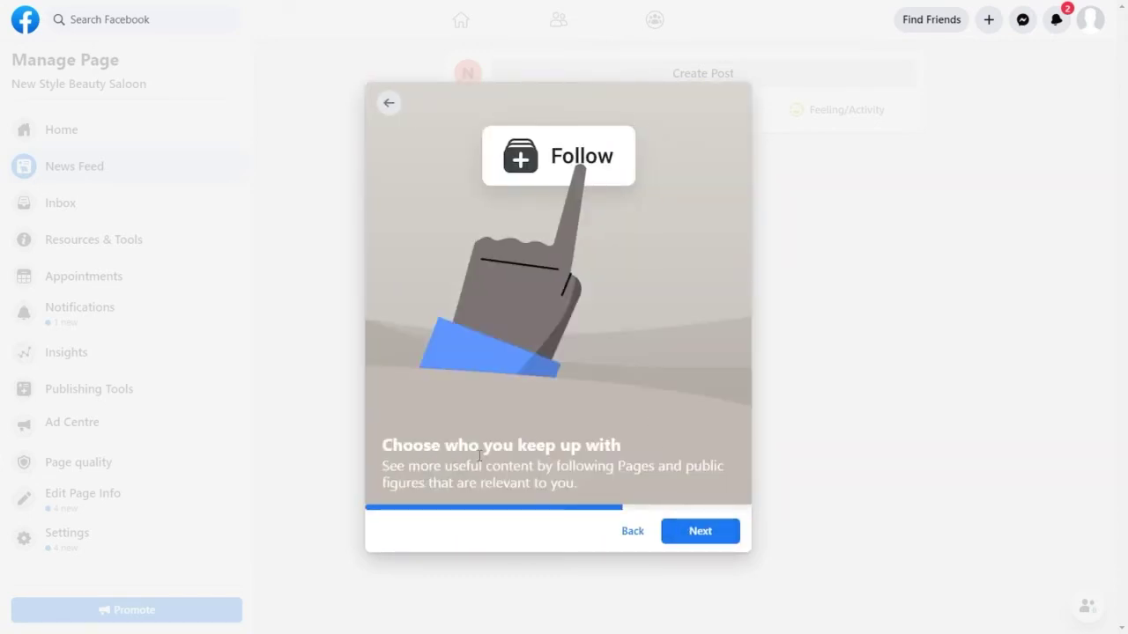
left_click(698, 533)
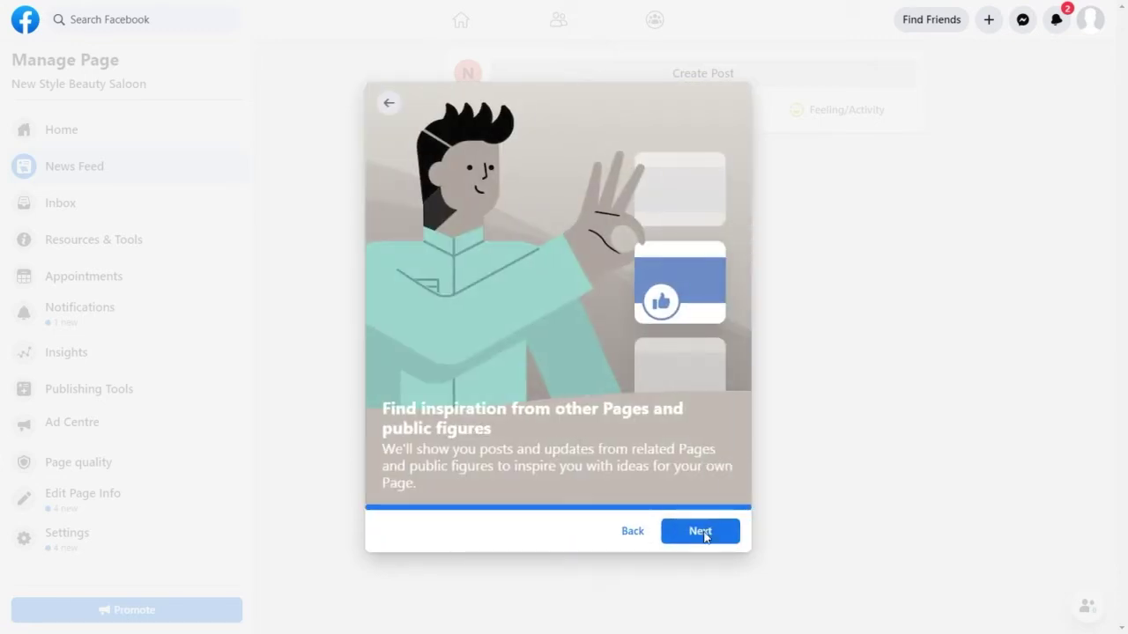
left_click(707, 532)
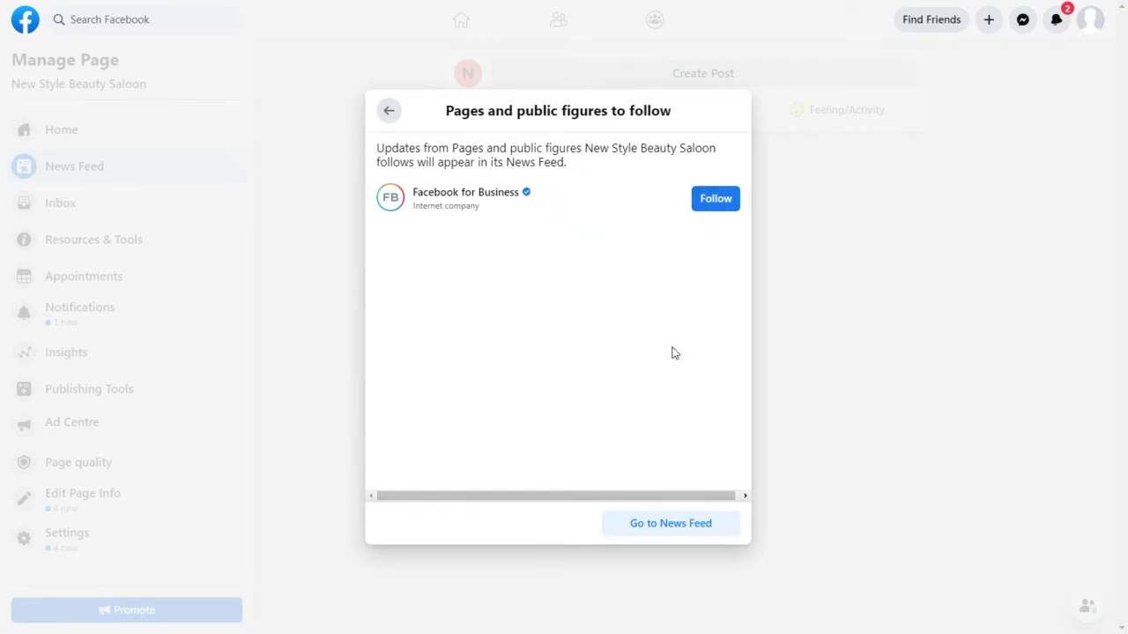
left_click(662, 526)
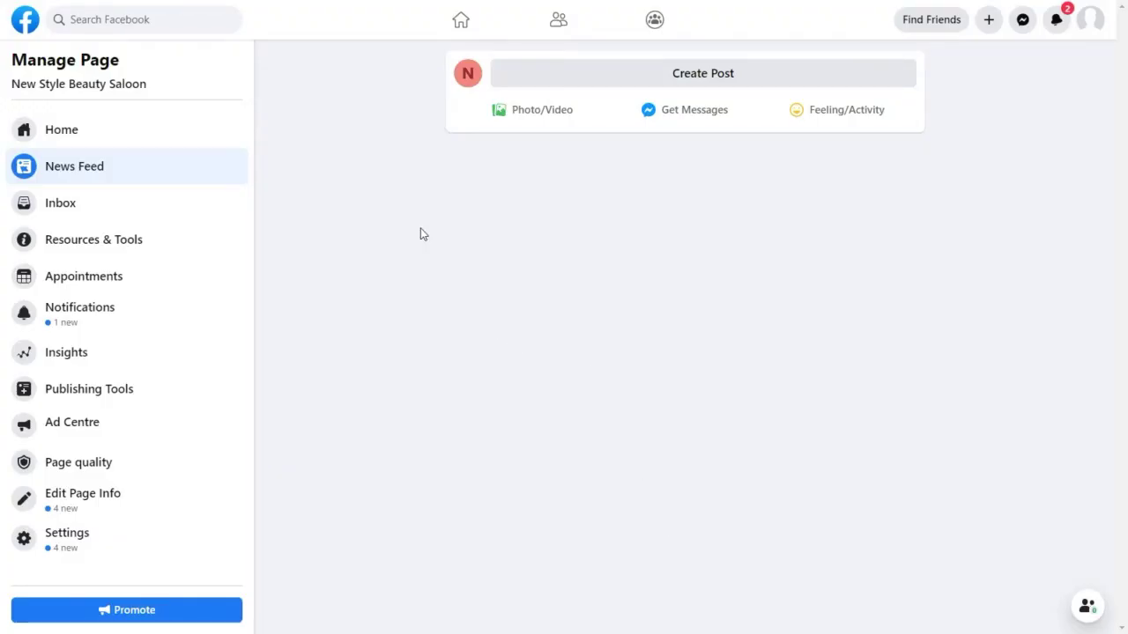
Step: Publish the unboosted post 'This is Testing News Feed', then go to the page Inbox
left_click(646, 77)
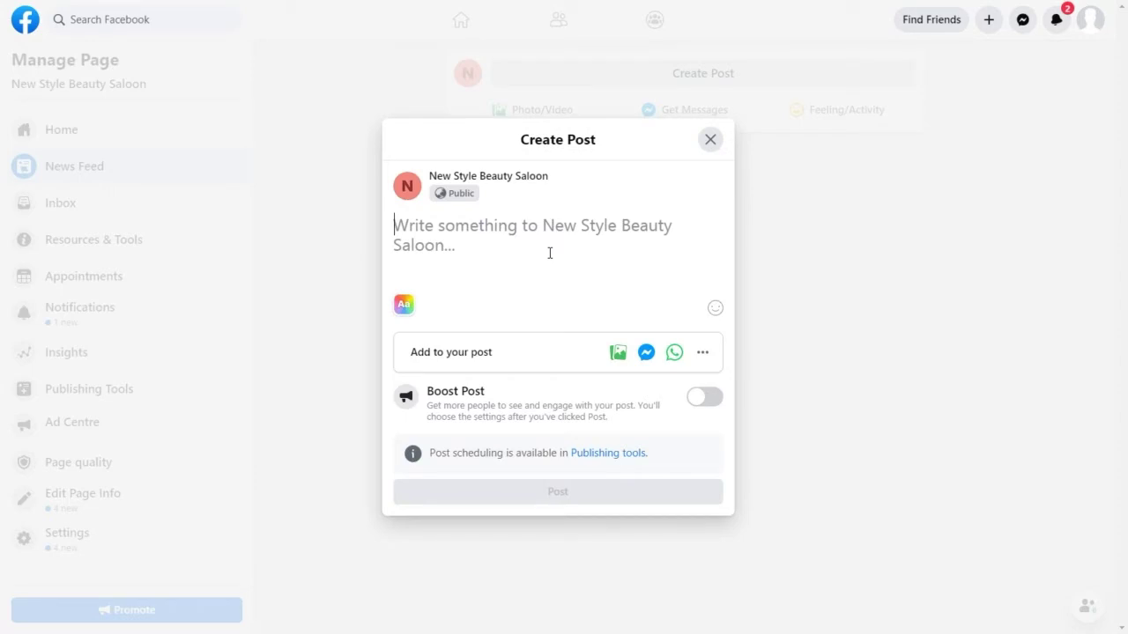
type("This is Testing News Feed")
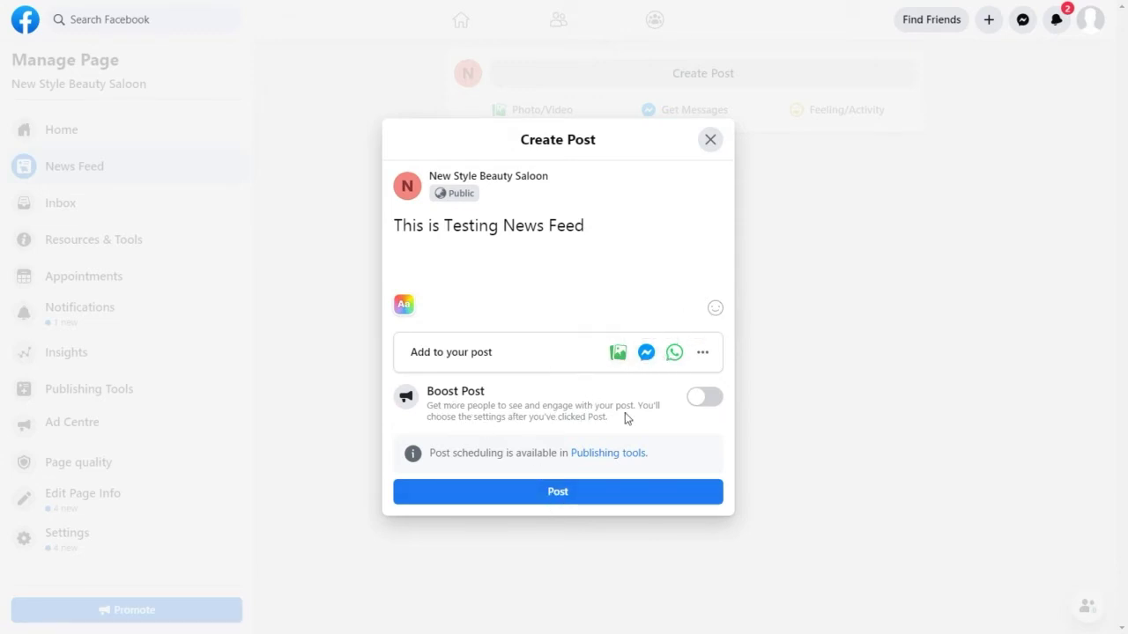
left_click(704, 397)
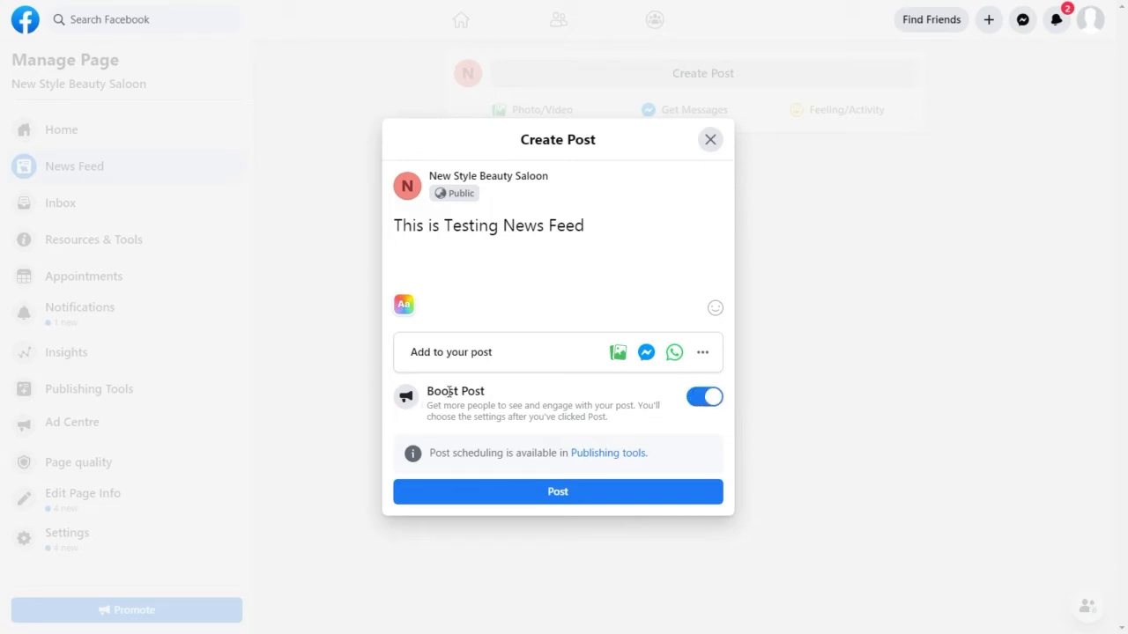
left_click(712, 397)
left_click(567, 497)
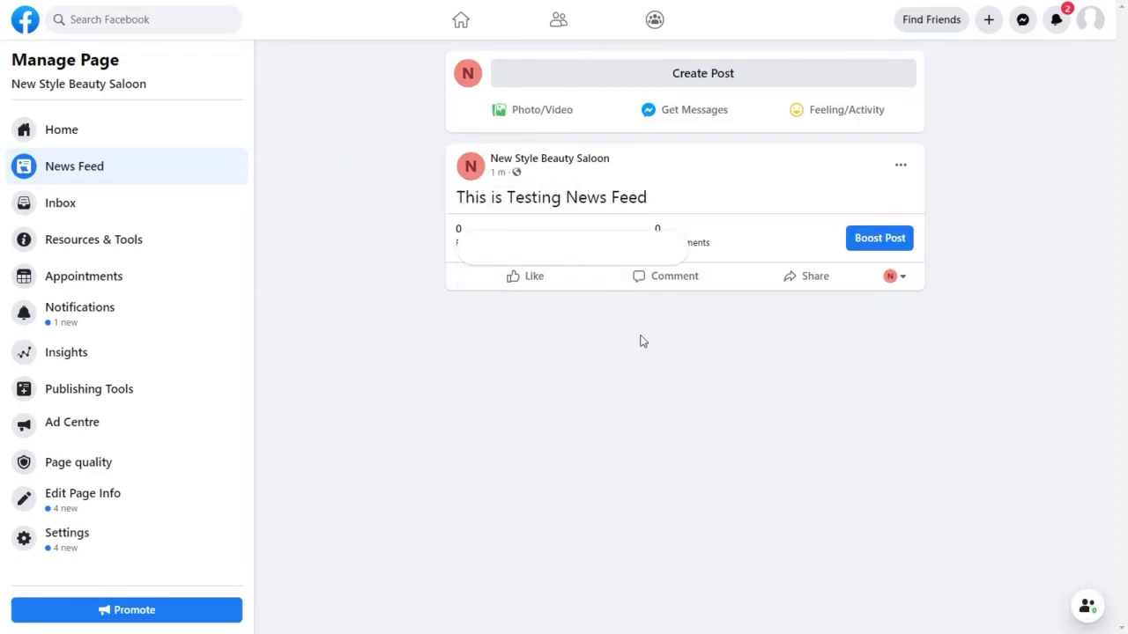
left_click(49, 208)
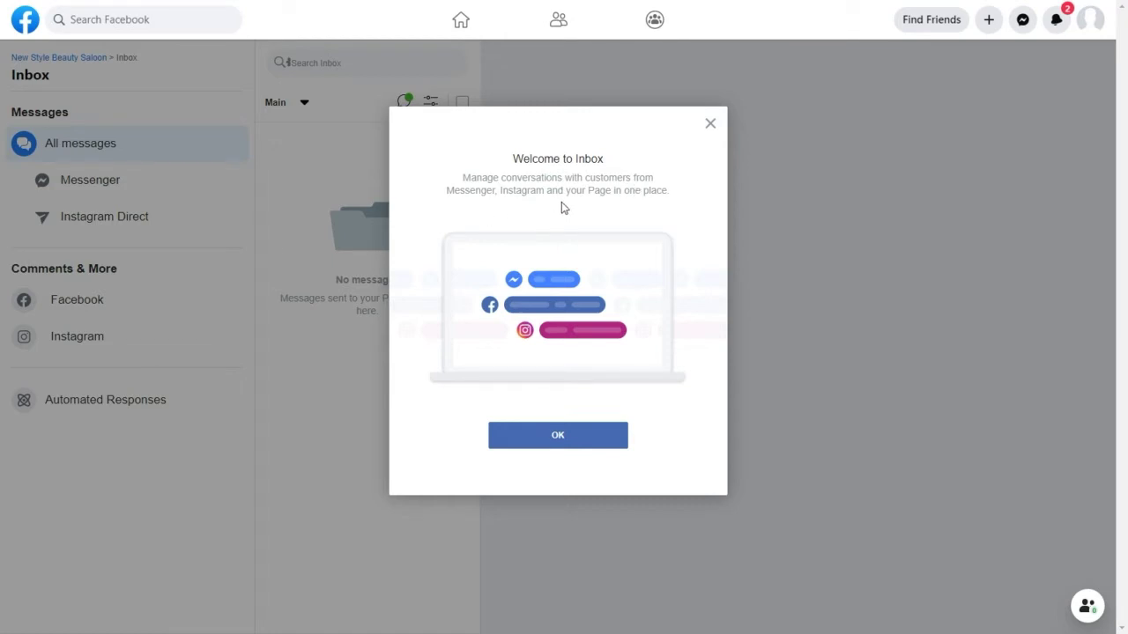
Step: Dismiss the Inbox welcome, view Messenger and Instagram Direct, close the Instagram login, then return home
left_click(557, 440)
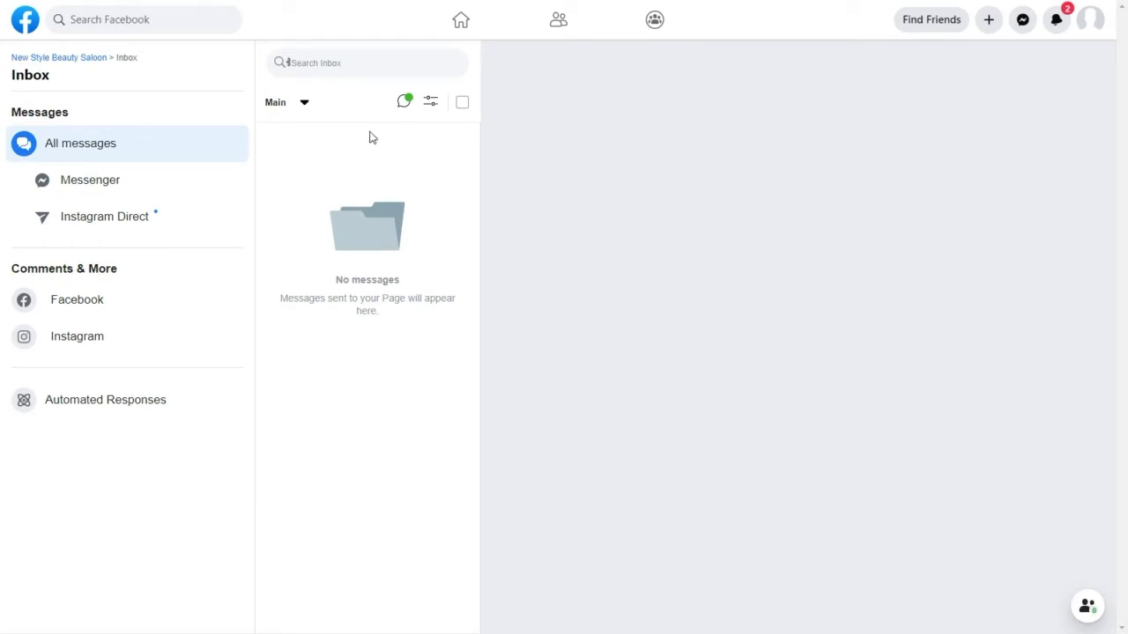
left_click(79, 190)
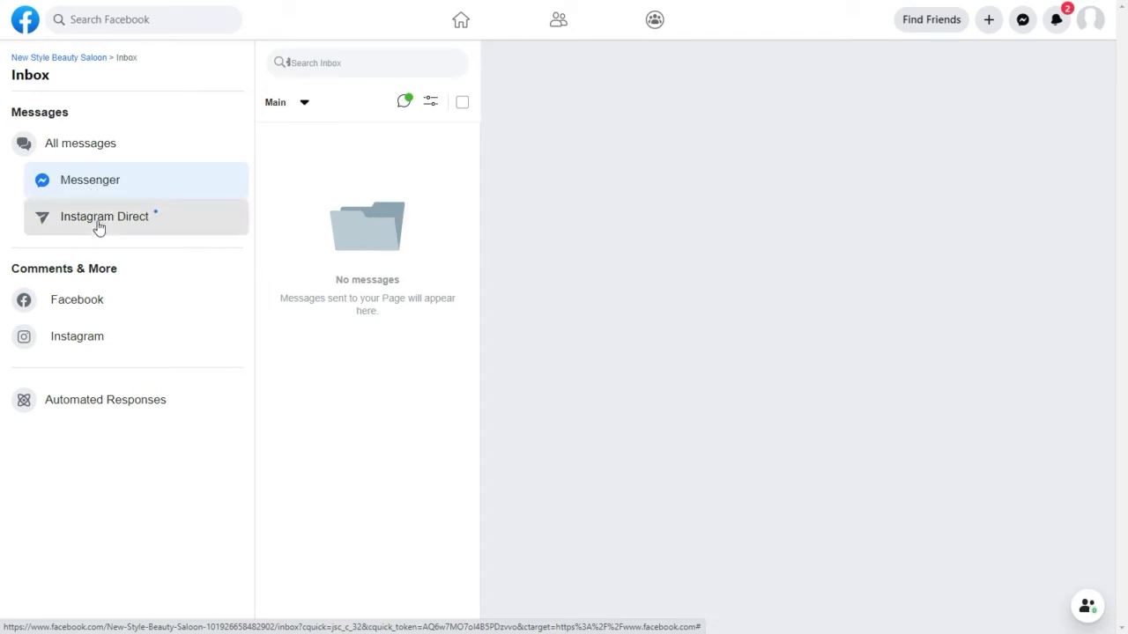
left_click(100, 225)
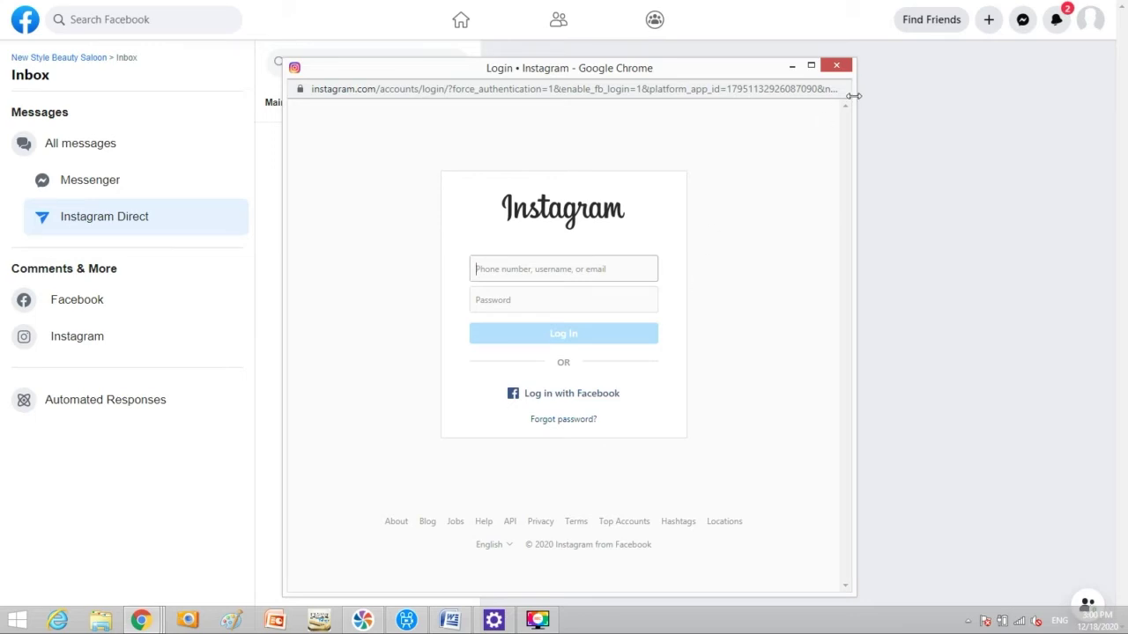
left_click(837, 67)
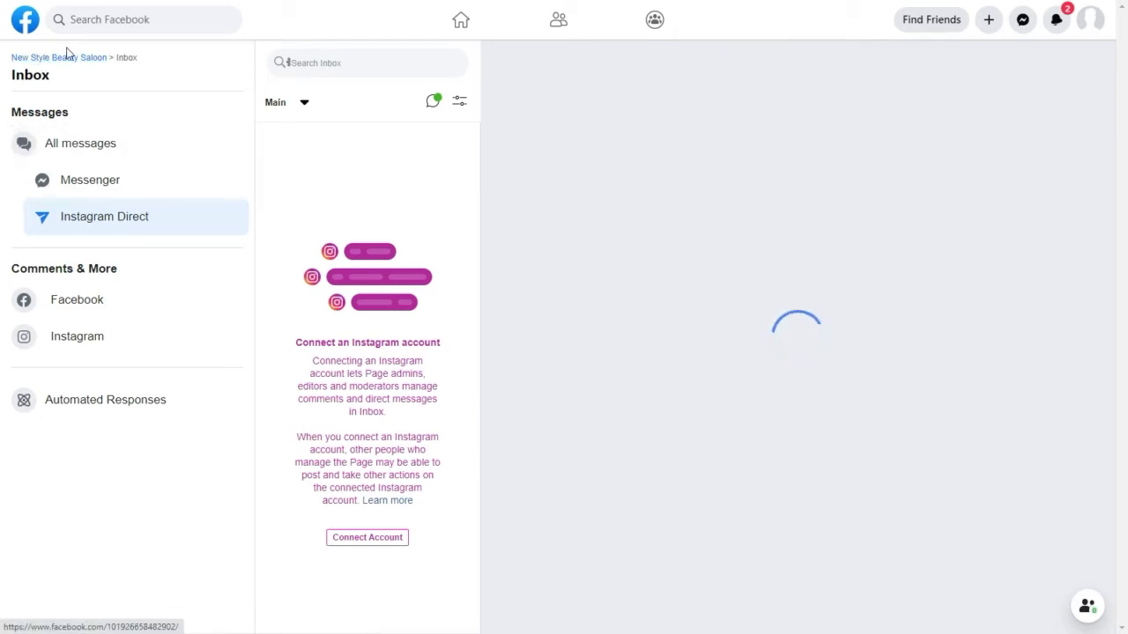
left_click(171, 201)
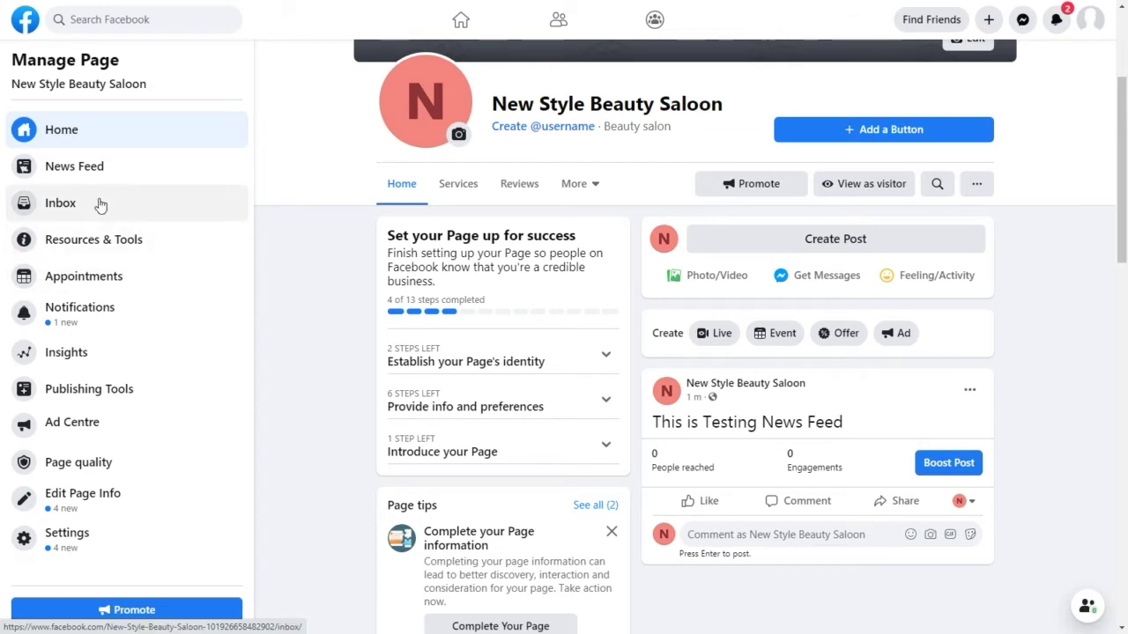
Step: Open the page's business resources and begin connecting WhatsApp to the page
left_click(92, 249)
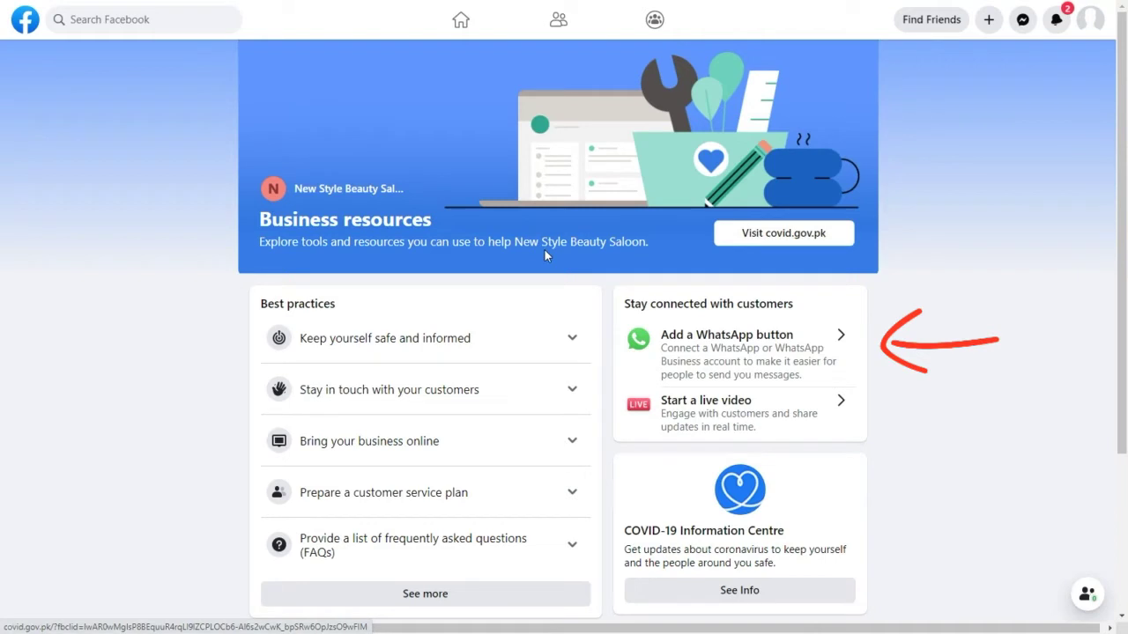
scroll(702, 85, "down", 3)
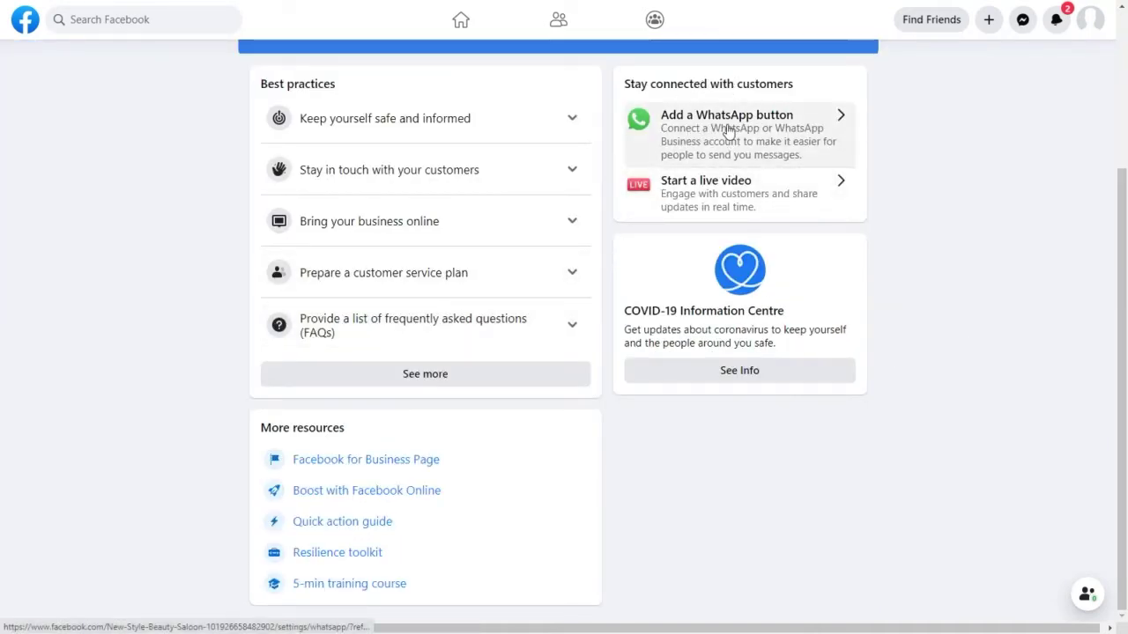
left_click(838, 124)
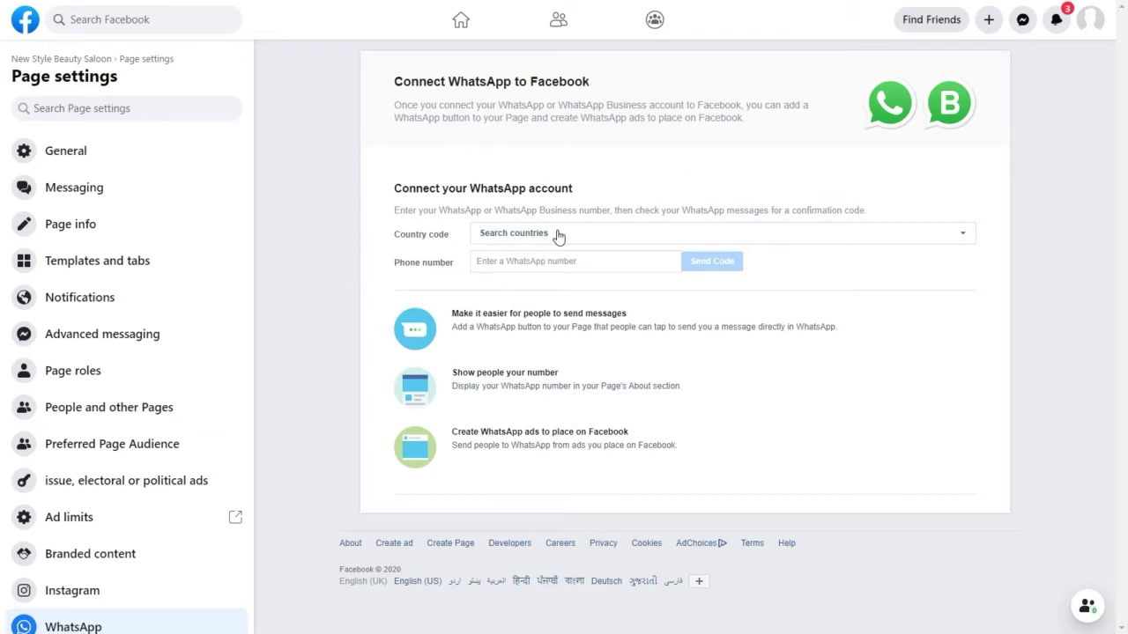
Step: Enter a Pakistan +92 WhatsApp number, request a confirmation code, then go back to the page home
left_click(559, 237)
type("92")
key("Return")
left_click(553, 262)
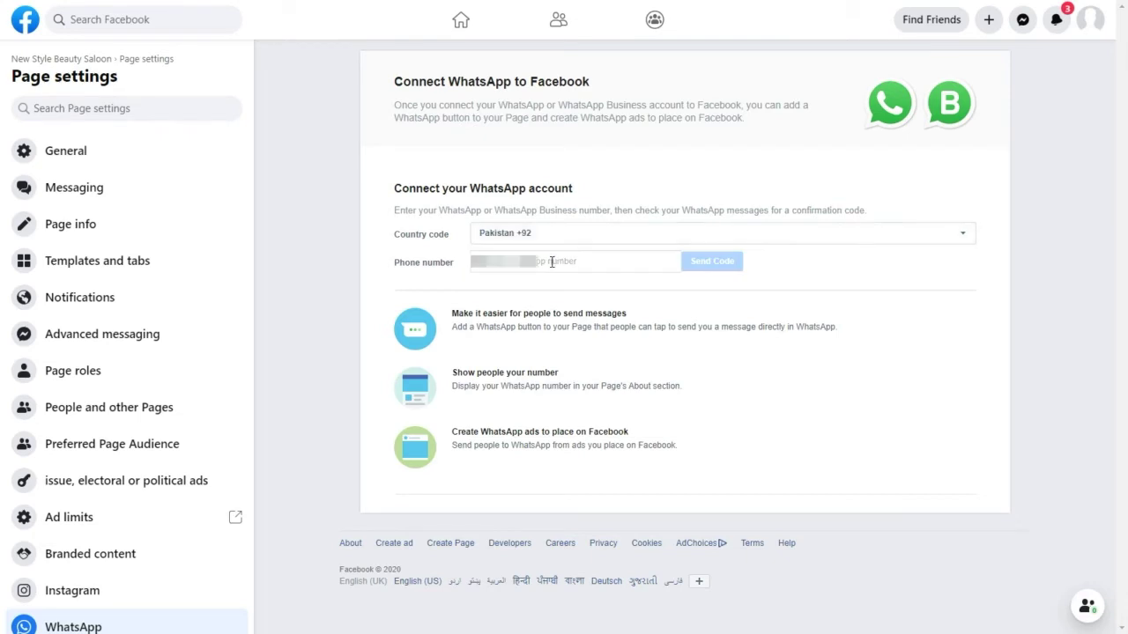
type("30")
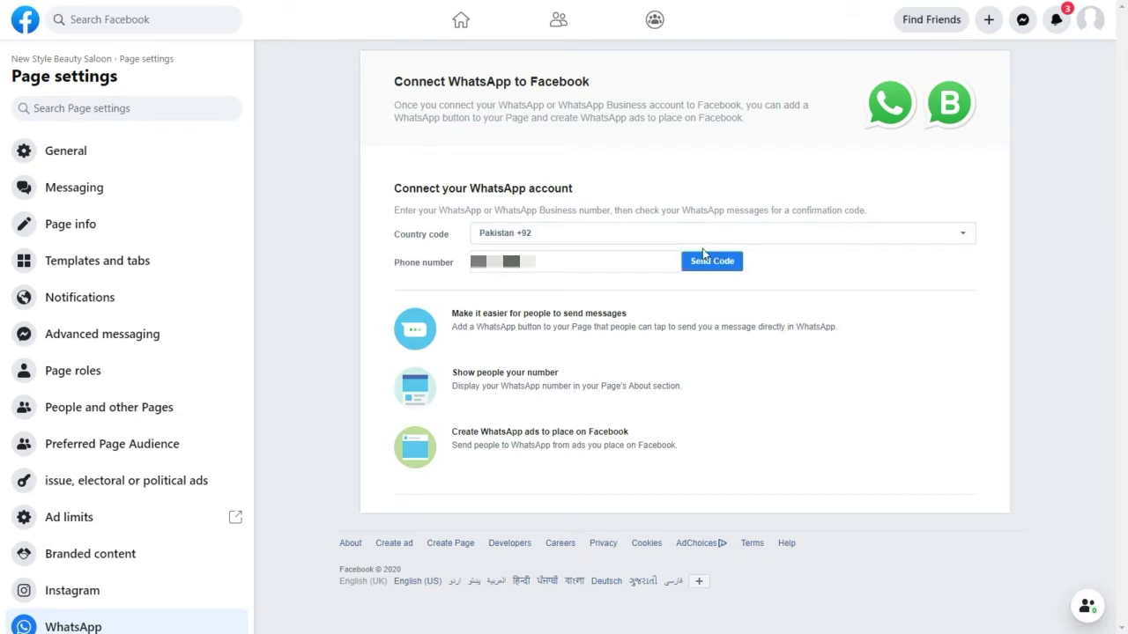
left_click(705, 262)
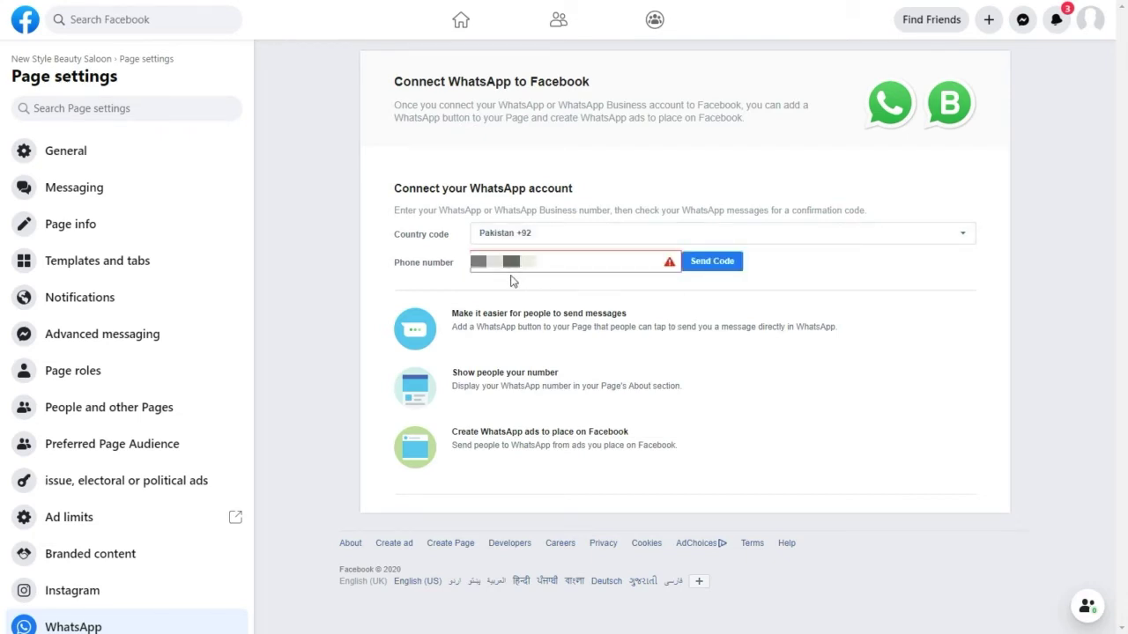
mouse_move(505, 271)
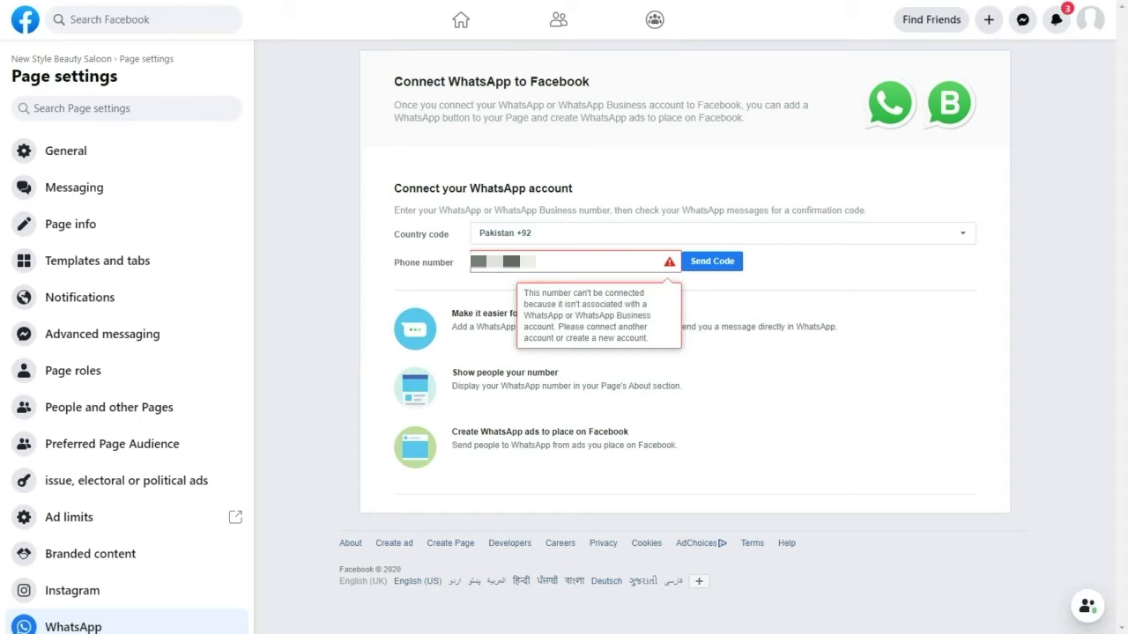
left_click(38, 58)
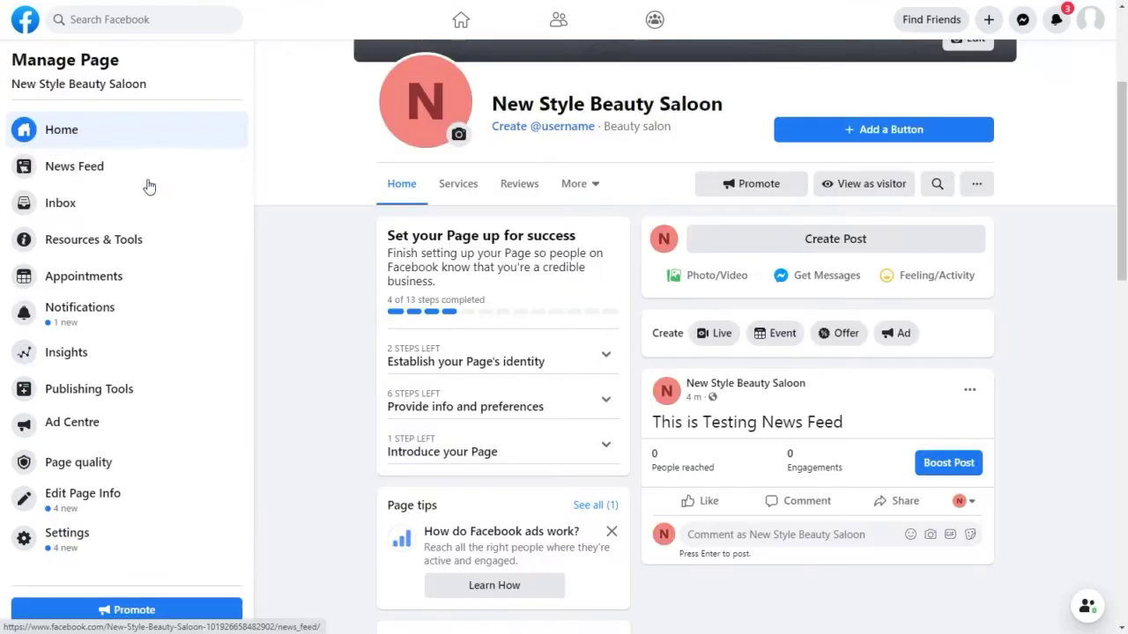
Step: Start a live video from Resources & Tools, go through the Live Producer intro, and expand the stream setup options
left_click(85, 250)
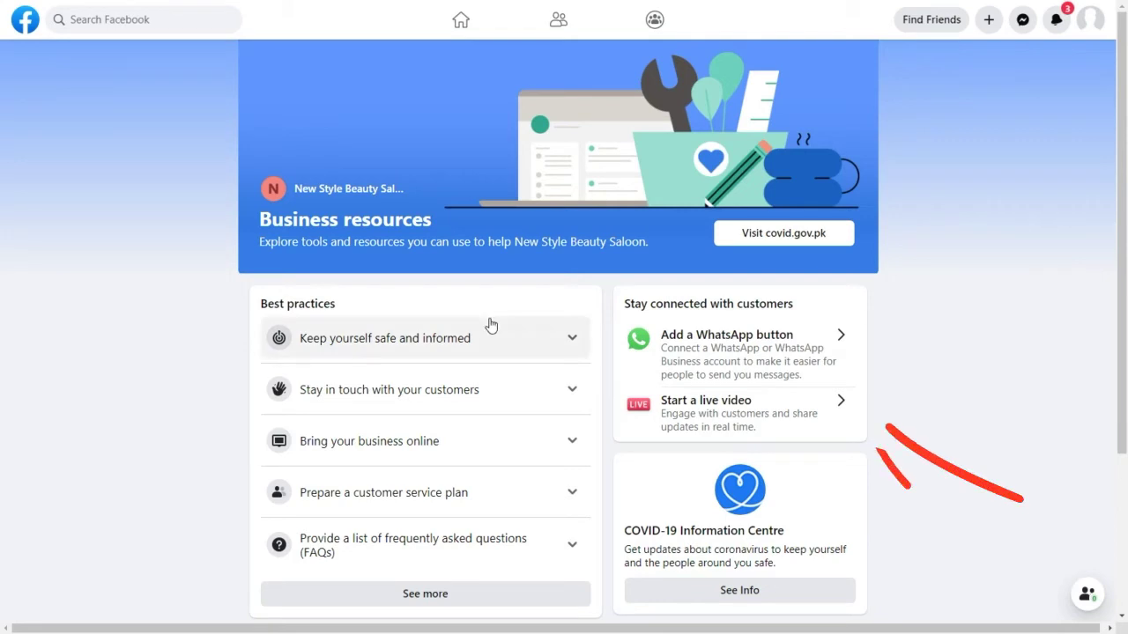
left_click(710, 401)
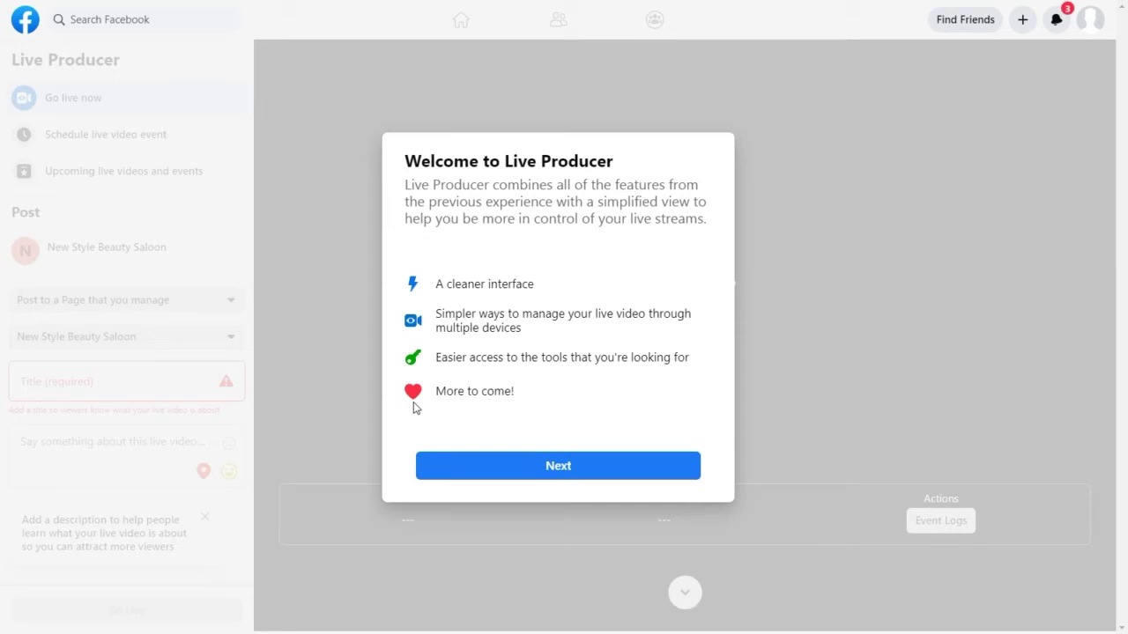
left_click(554, 468)
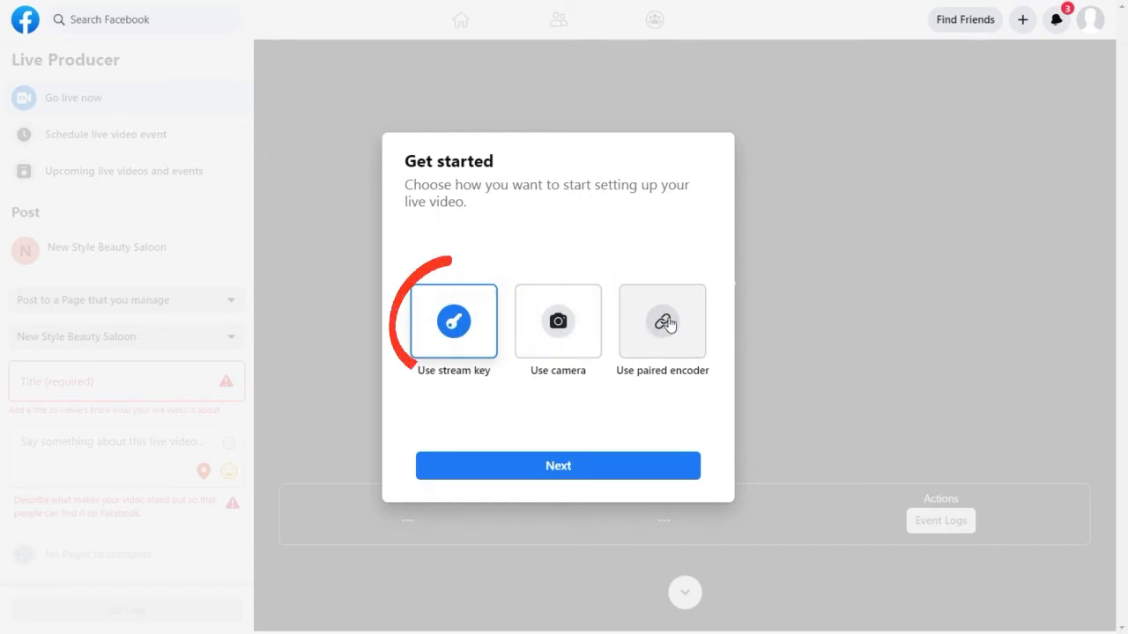
left_click(549, 469)
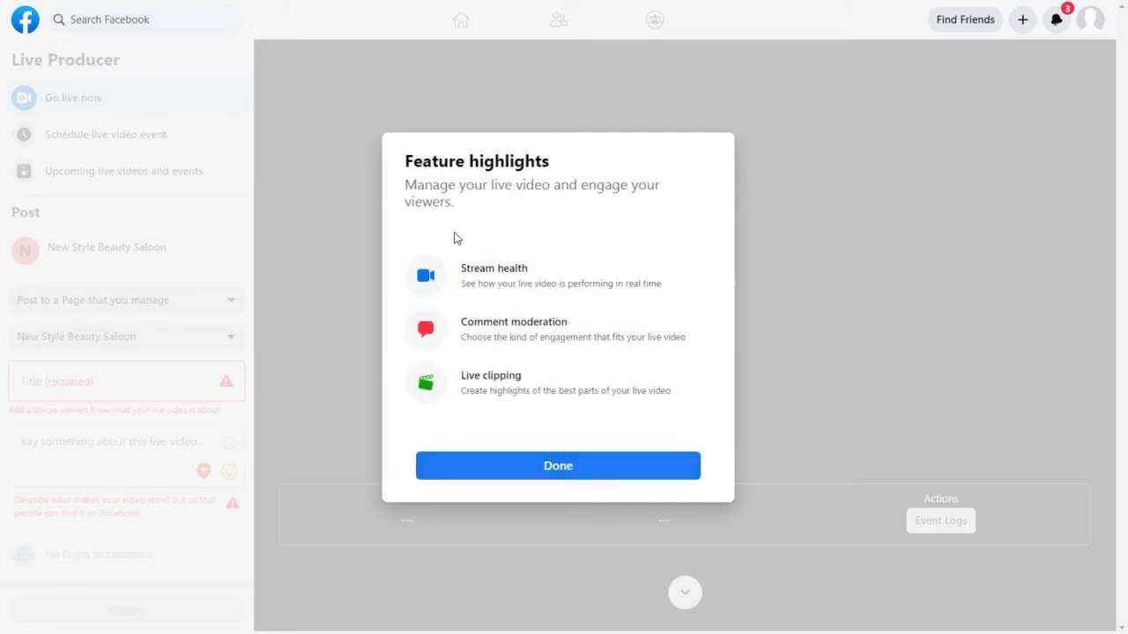
left_click(554, 469)
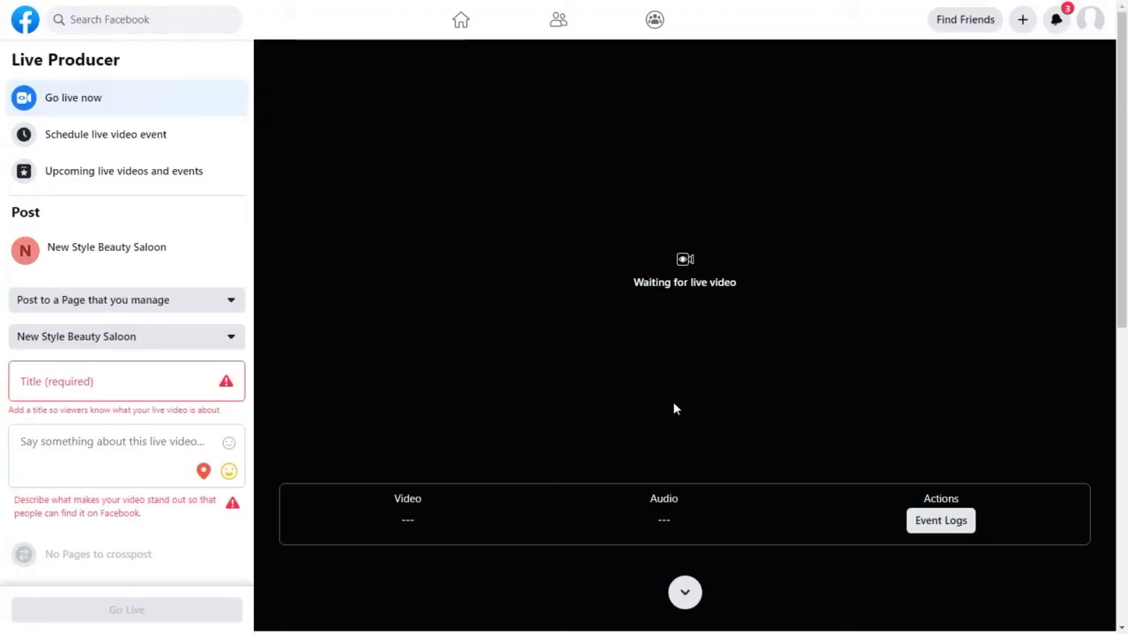
left_click(685, 593)
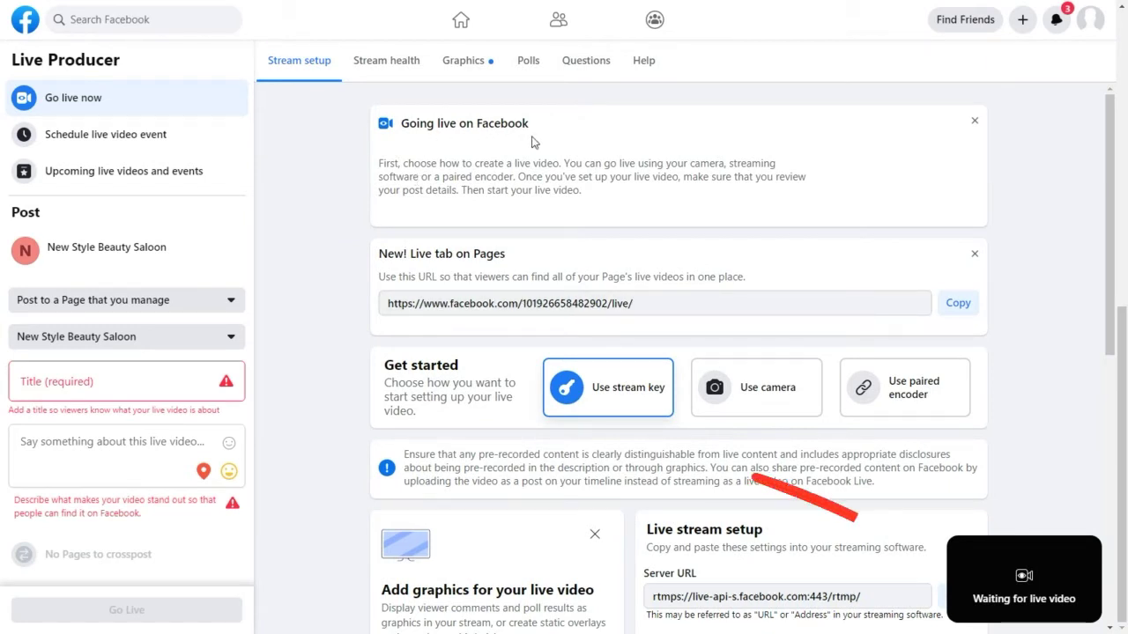
Step: Try the camera and paired encoder options, then switch to going live with a stream key
left_click(714, 390)
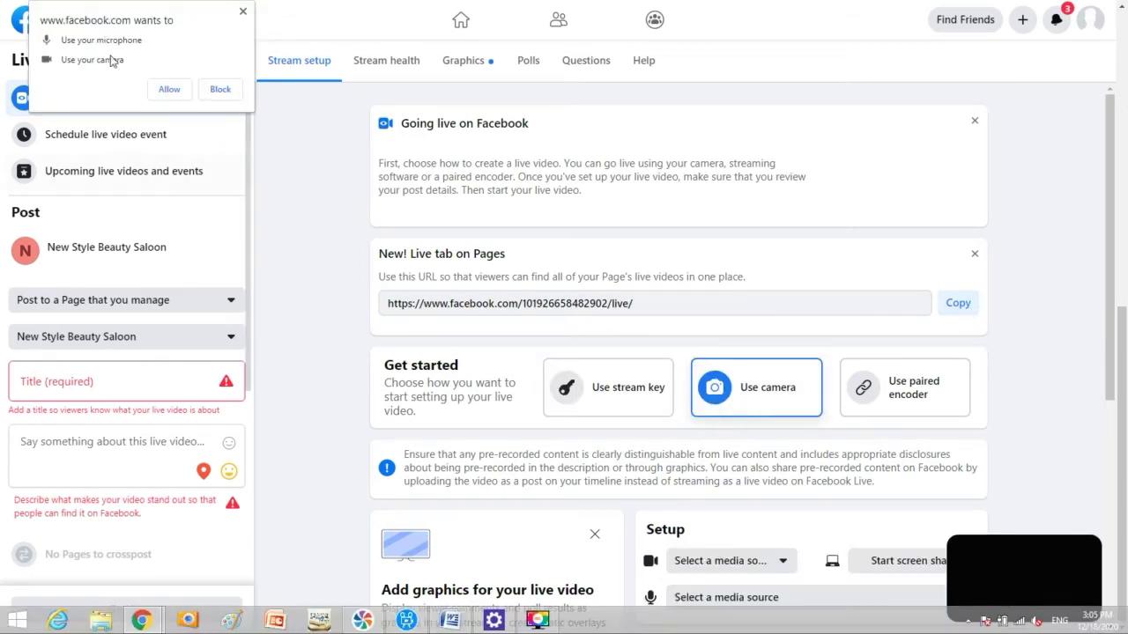
left_click(168, 89)
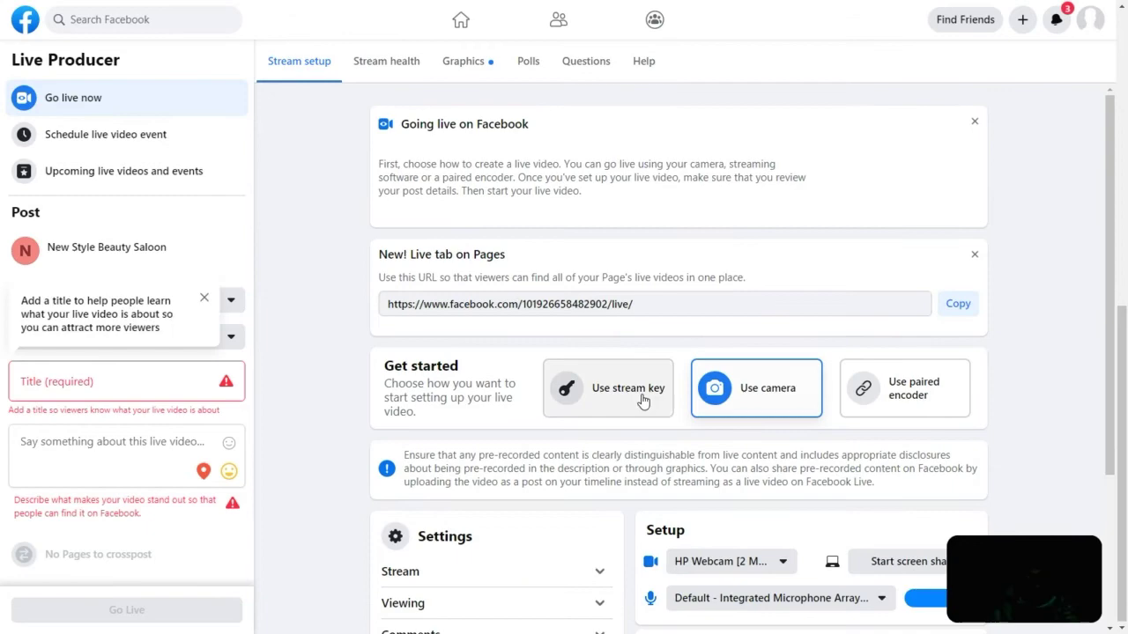
left_click(868, 388)
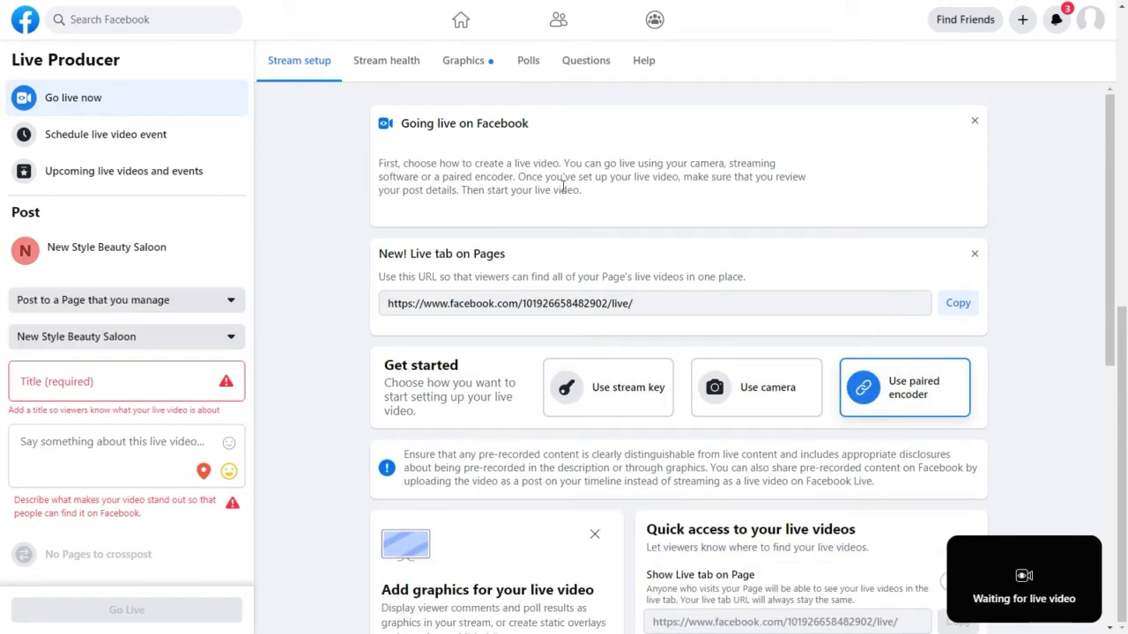
left_click(974, 121)
left_click(975, 132)
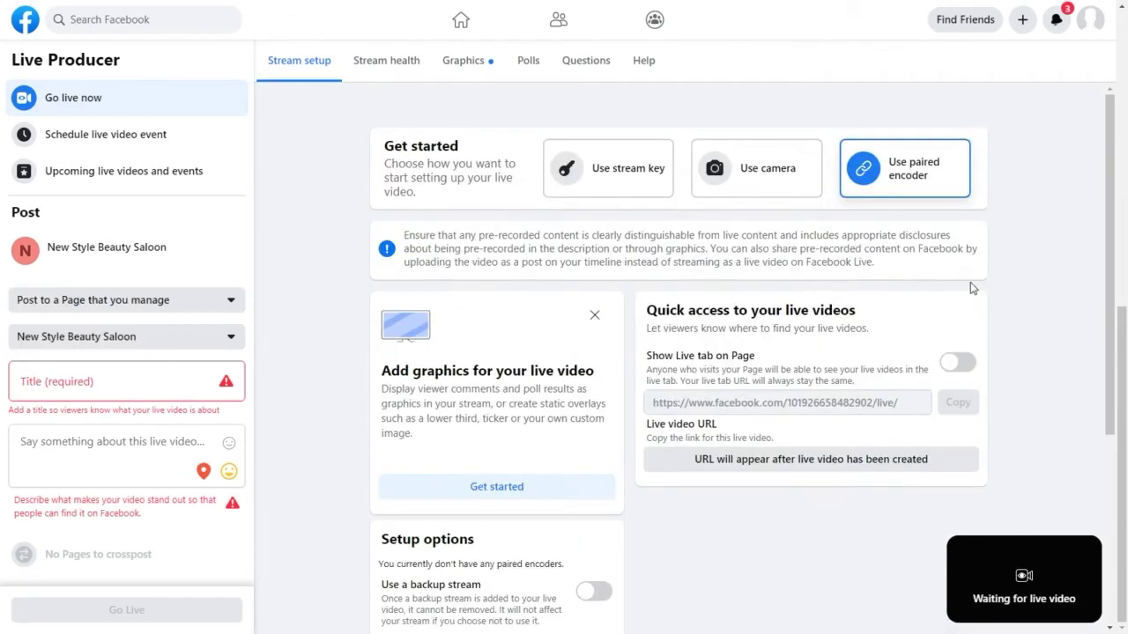
Step: Review the stream settings, expanding and collapsing them and toggling Stars on and back off
scroll(975, 274, "down", 3)
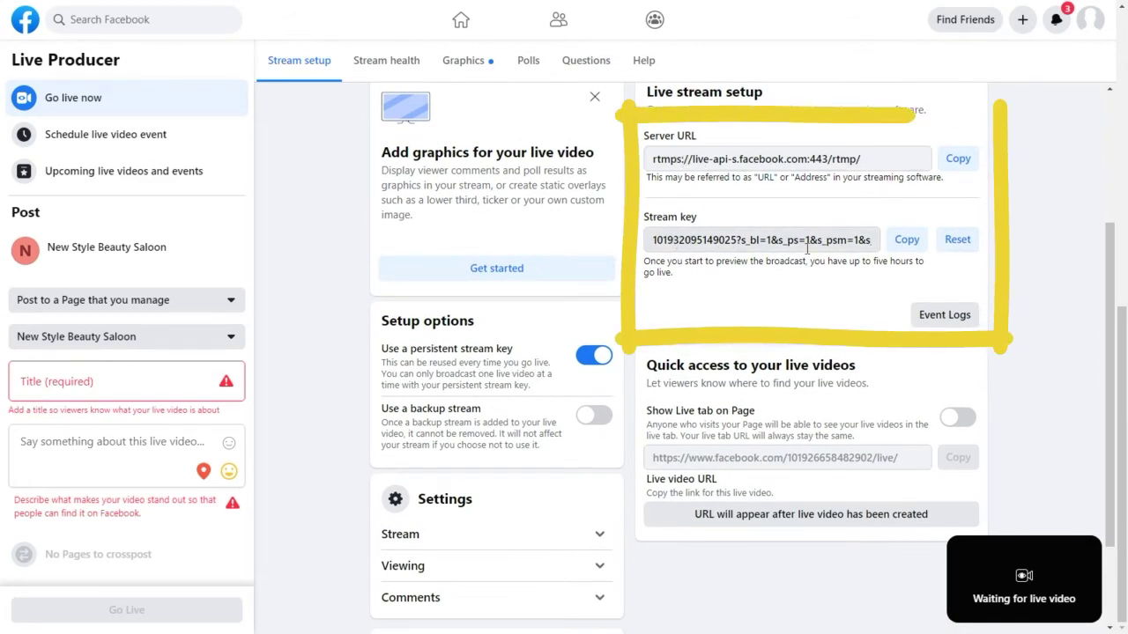
scroll(840, 455, "down", 2)
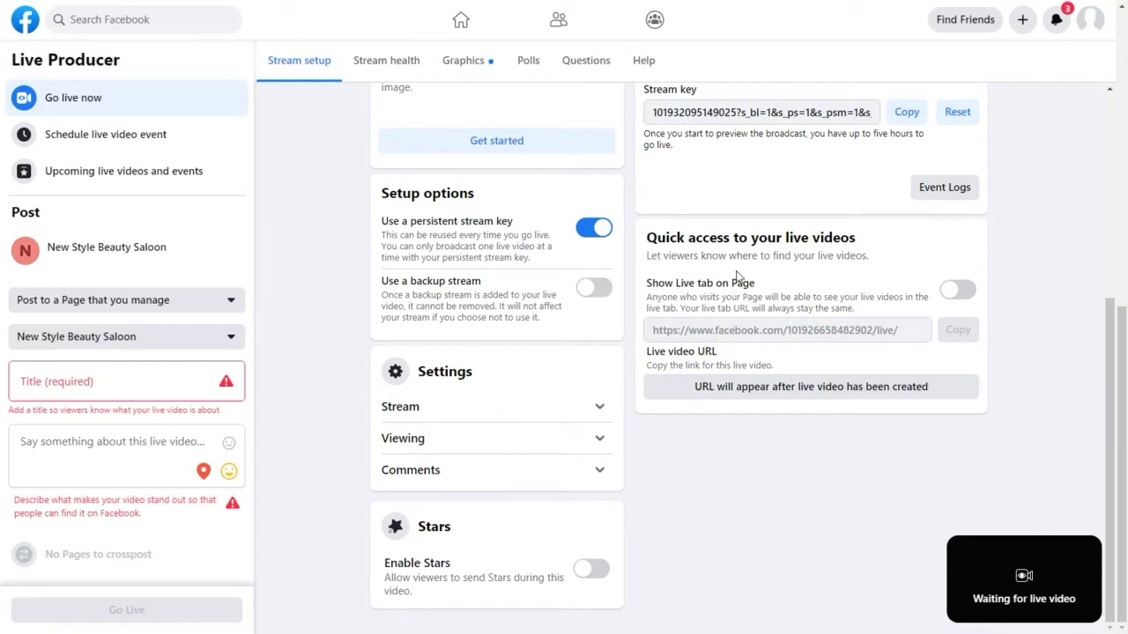
left_click(435, 410)
left_click(597, 410)
left_click(590, 569)
left_click(591, 569)
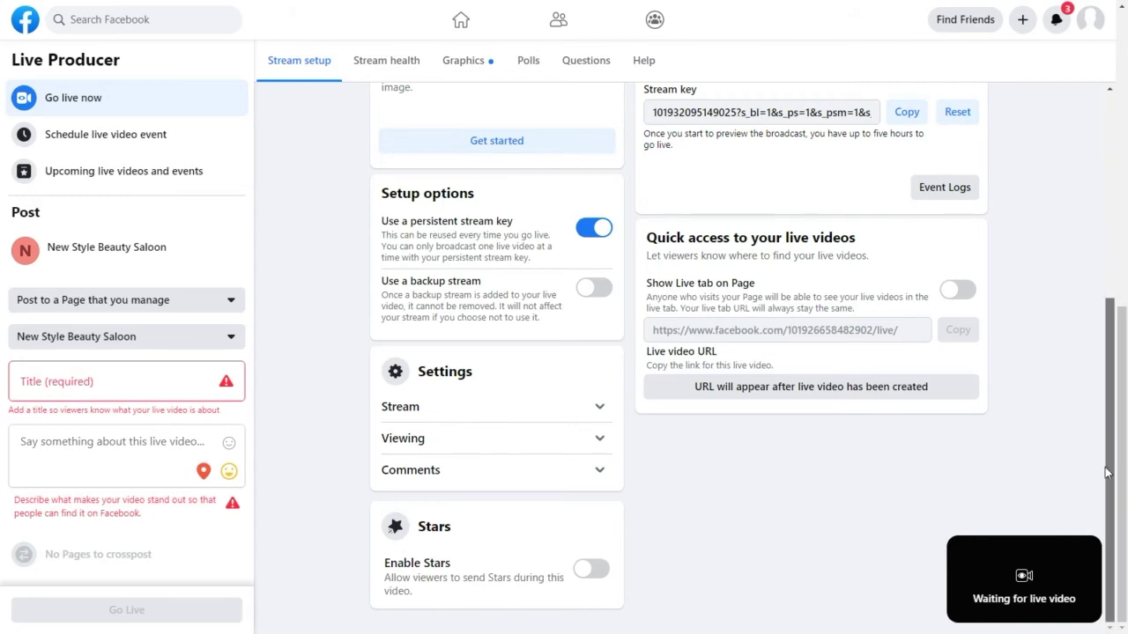
scroll(1112, 458, "up", 4)
Step: View the Stream health metrics and browse the Graphics packages without choosing one
left_click(396, 63)
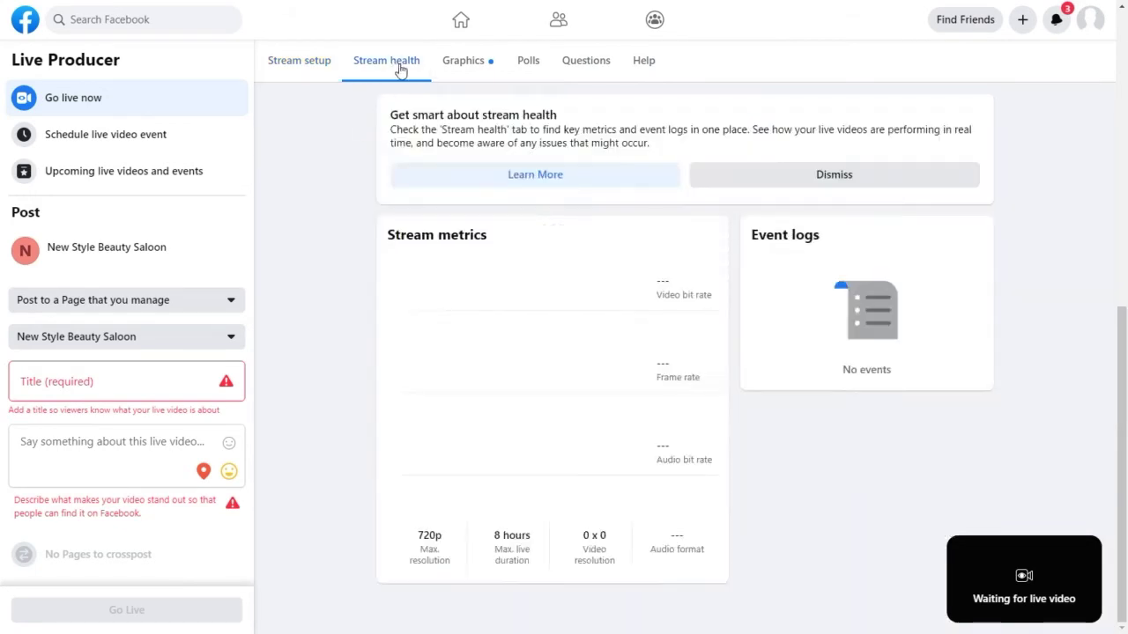
left_click(459, 65)
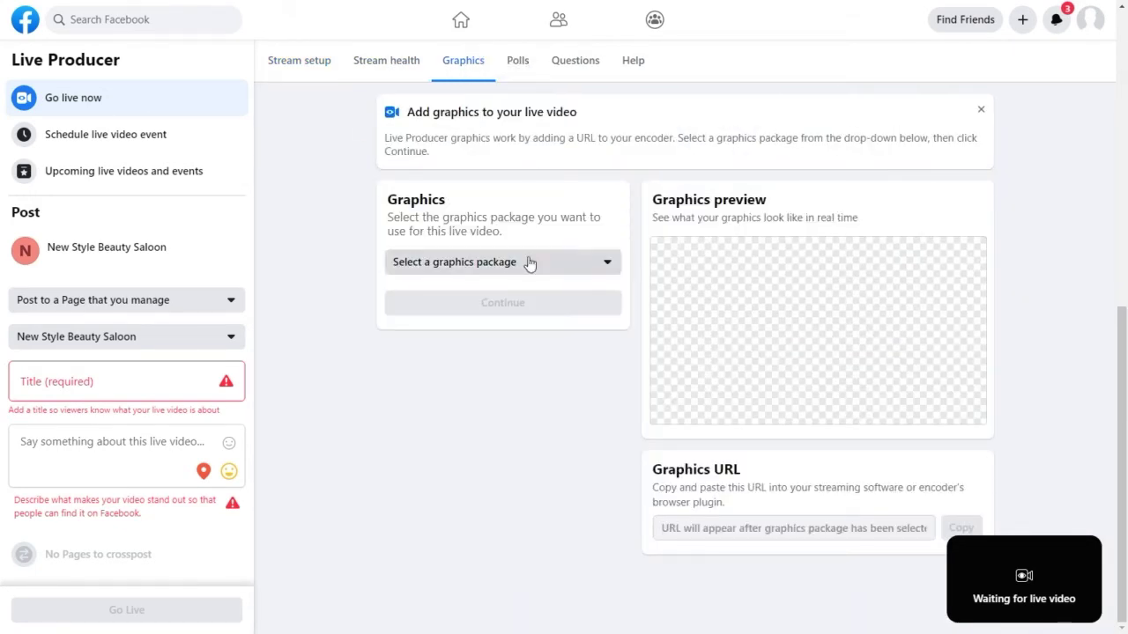
left_click(526, 262)
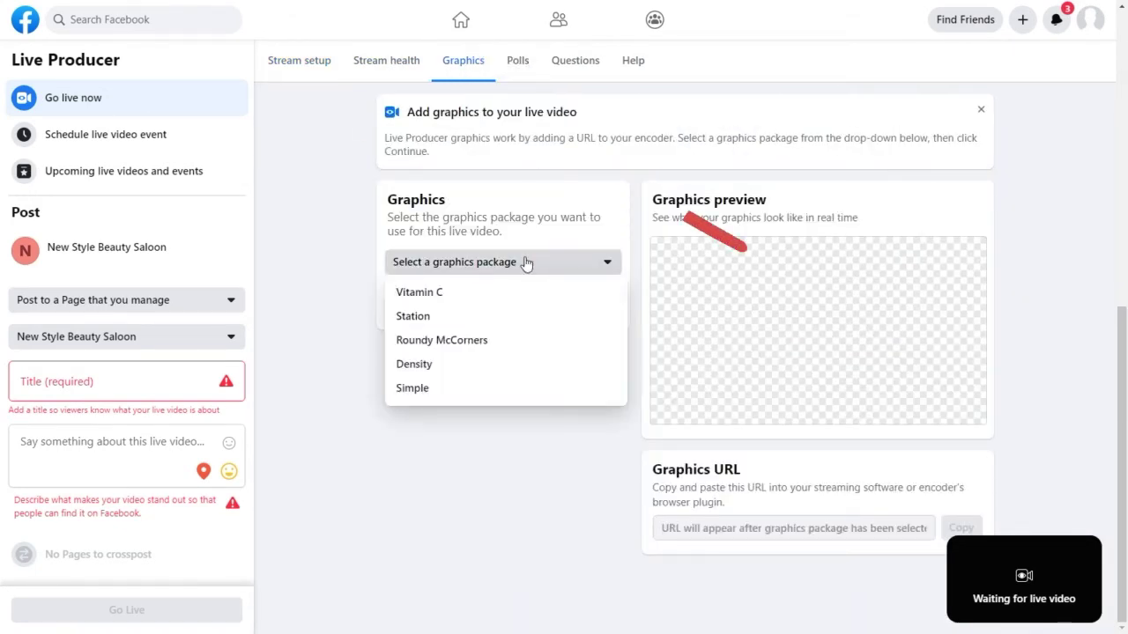
left_click(532, 267)
Step: Look over the poll form and audience Questions, then return to Stream setup
left_click(519, 65)
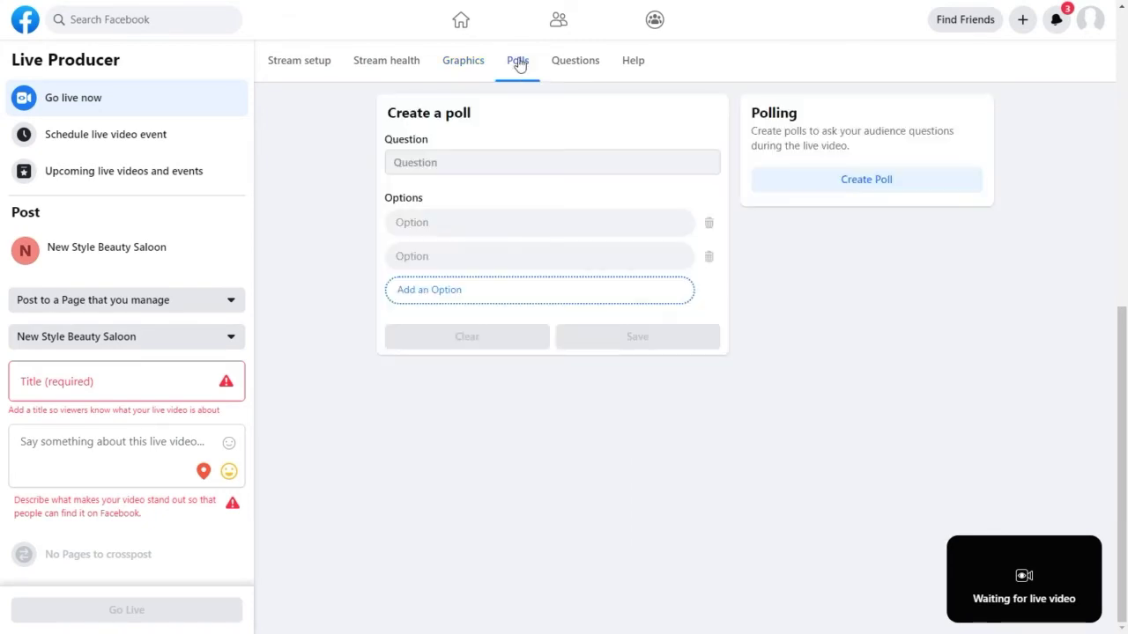
left_click(461, 161)
left_click(449, 220)
left_click(544, 76)
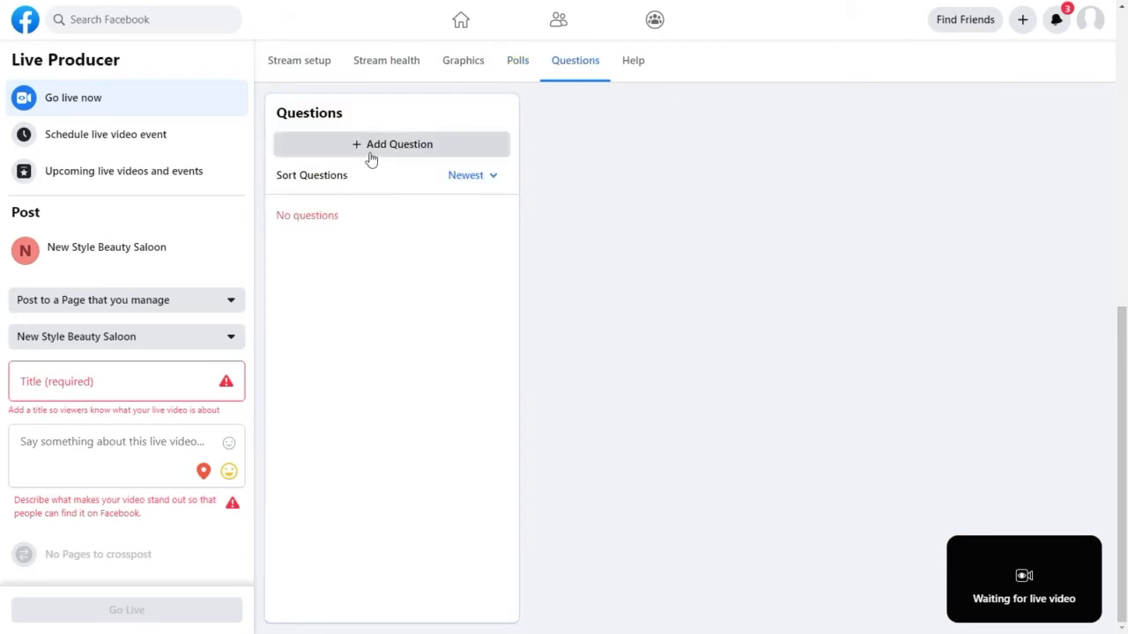
left_click(292, 66)
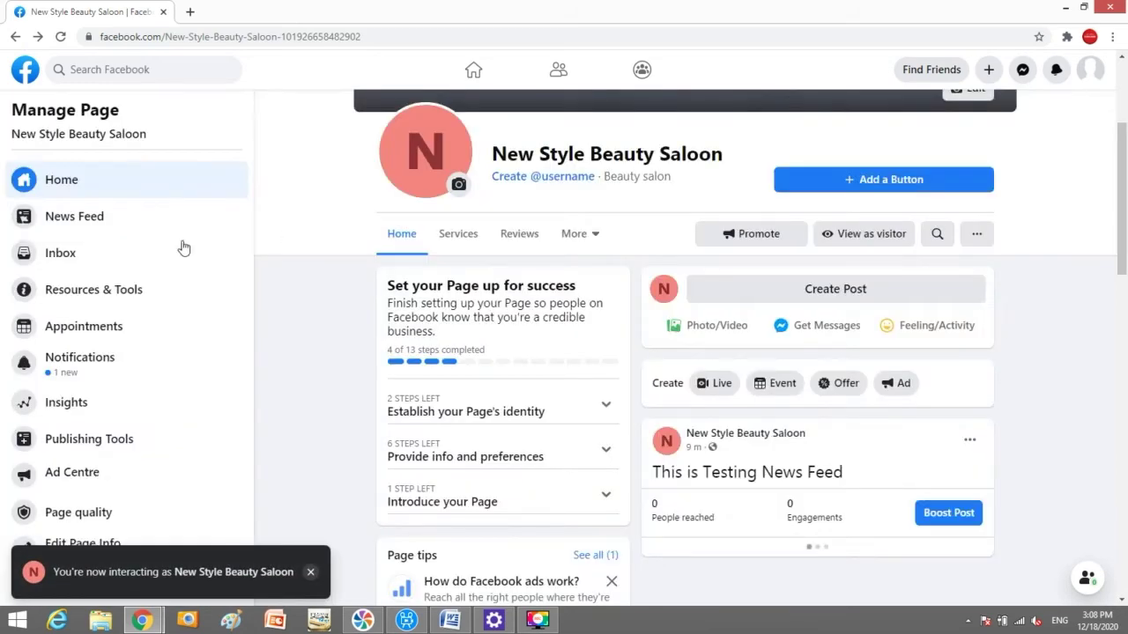
Step: Open the page's Appointments and begin setting them up, with the browser in full screen
left_click(79, 328)
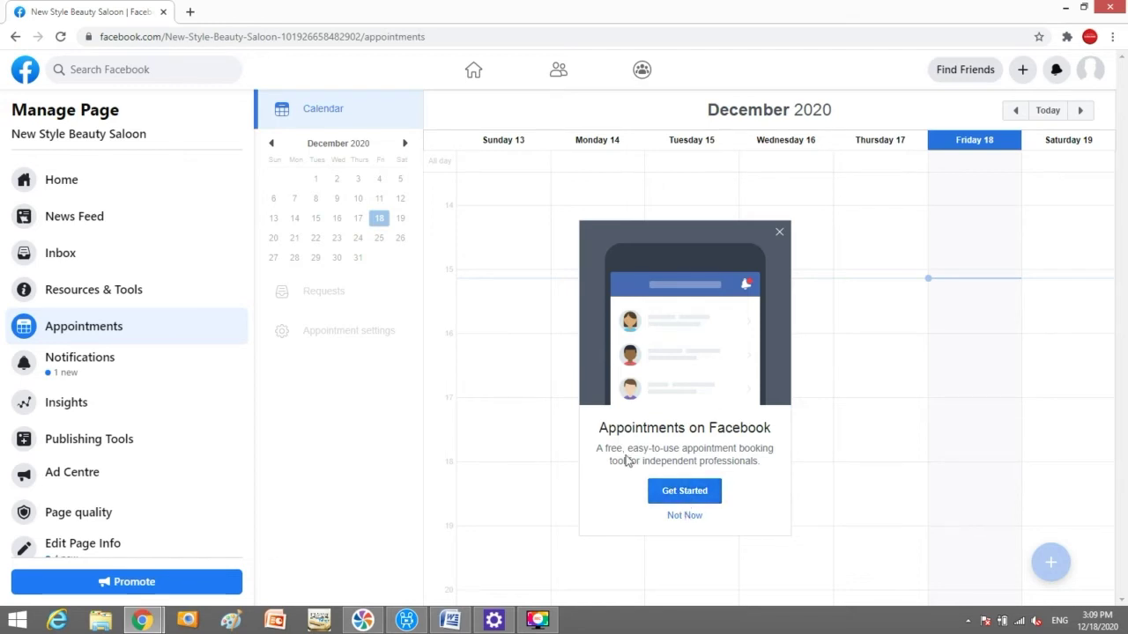
left_click(660, 487)
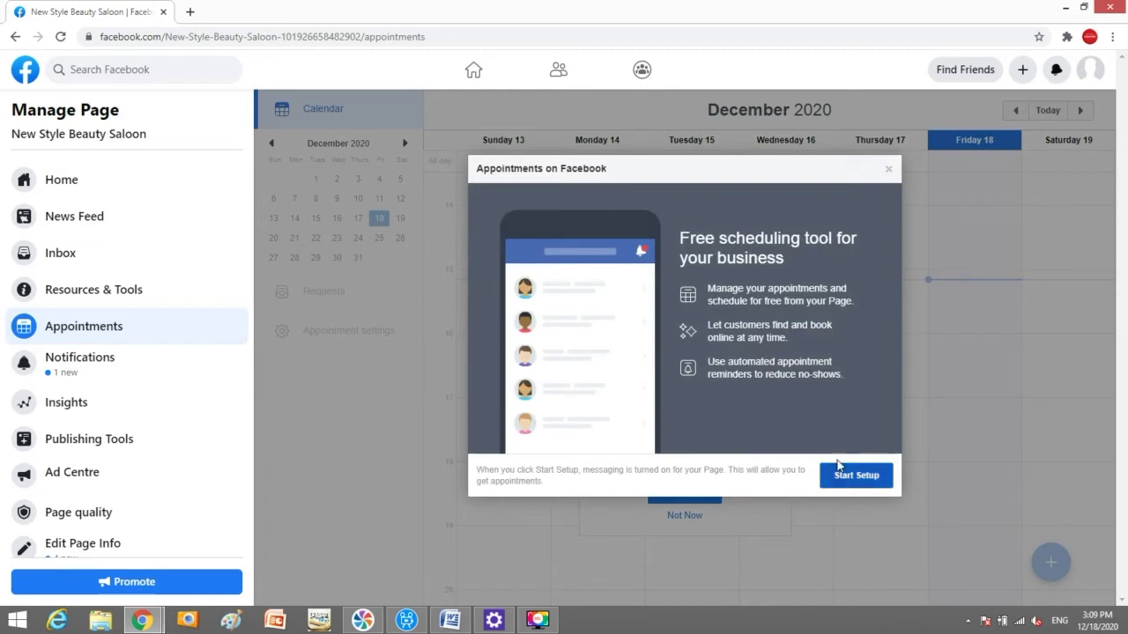
left_click(848, 478)
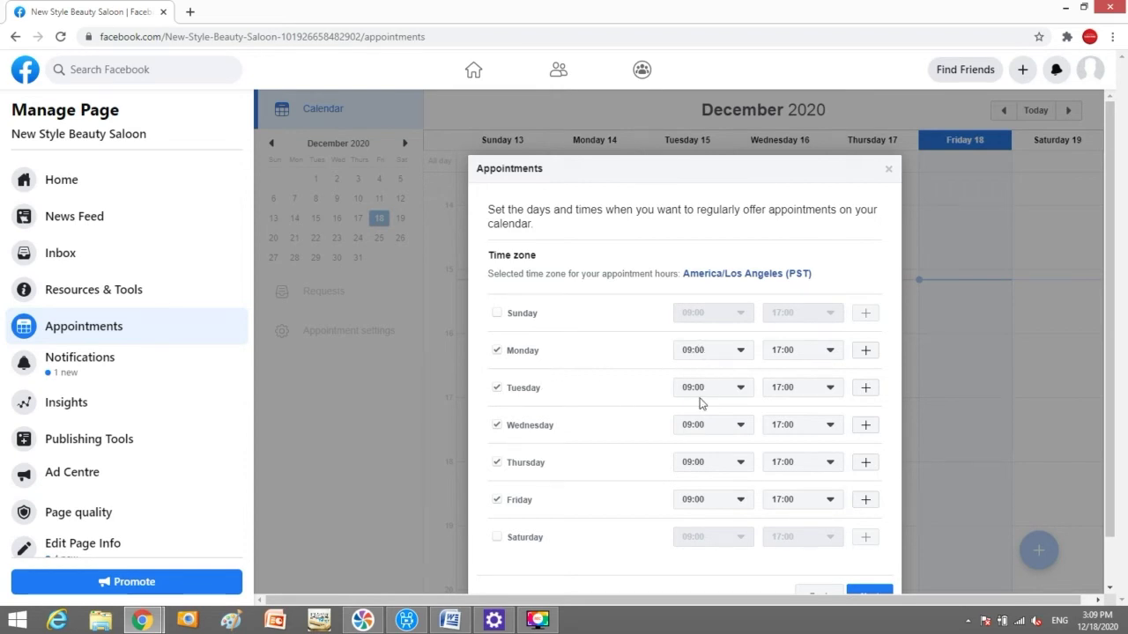
key("F11")
Step: Set the appointment time zone to Islamabad, save the preferences, and dismiss the introduction popup
left_click(736, 215)
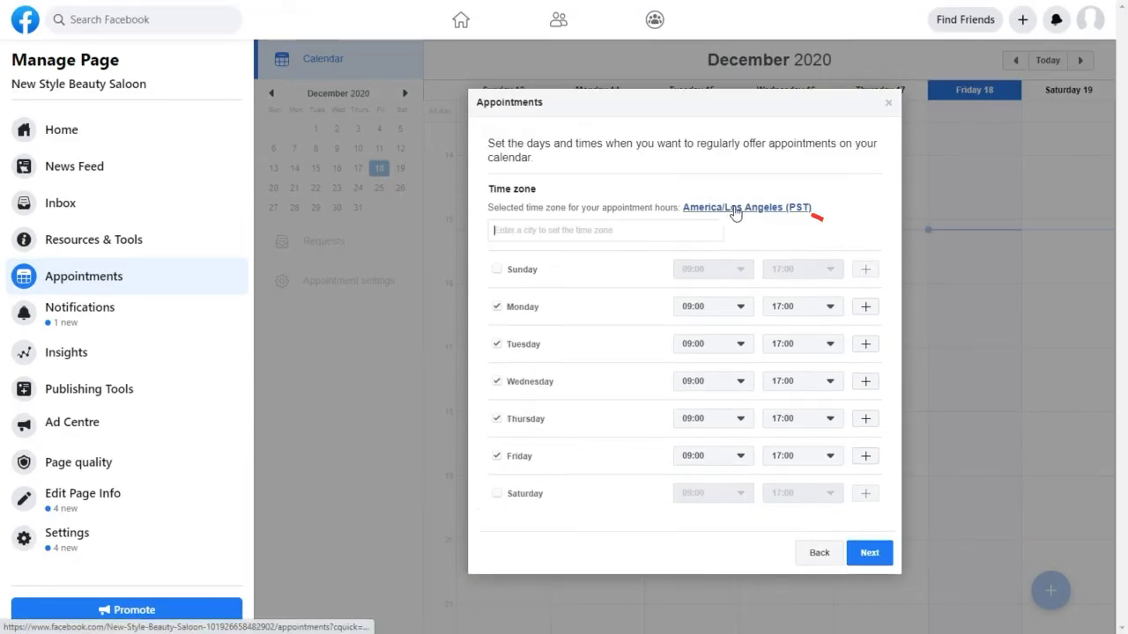
left_click(615, 231)
type("l")
type("slam")
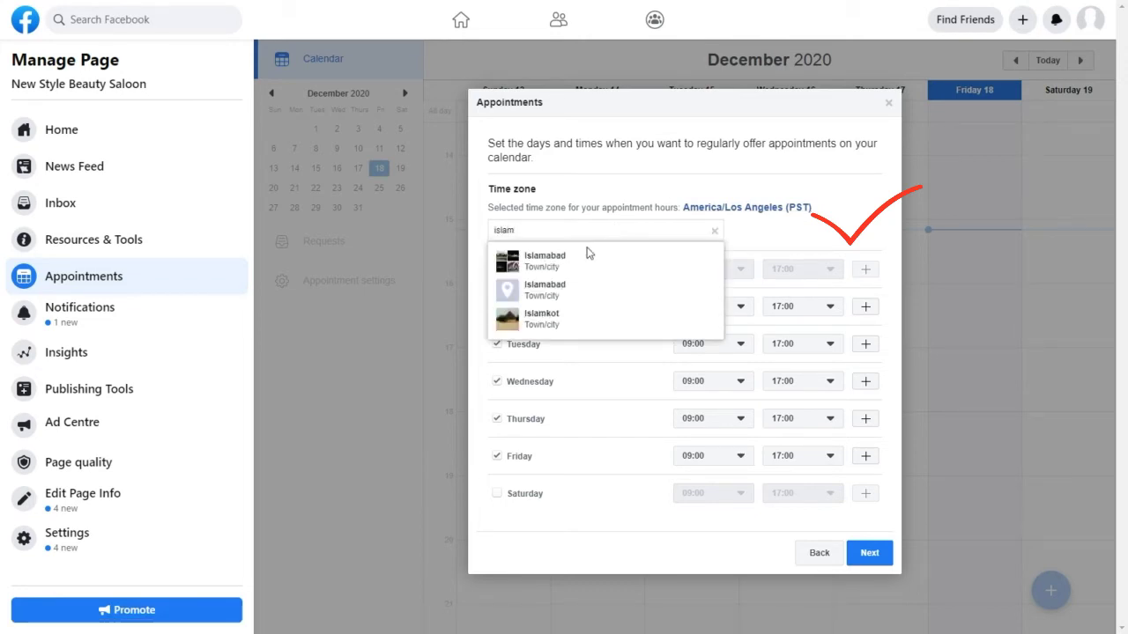
left_click(569, 271)
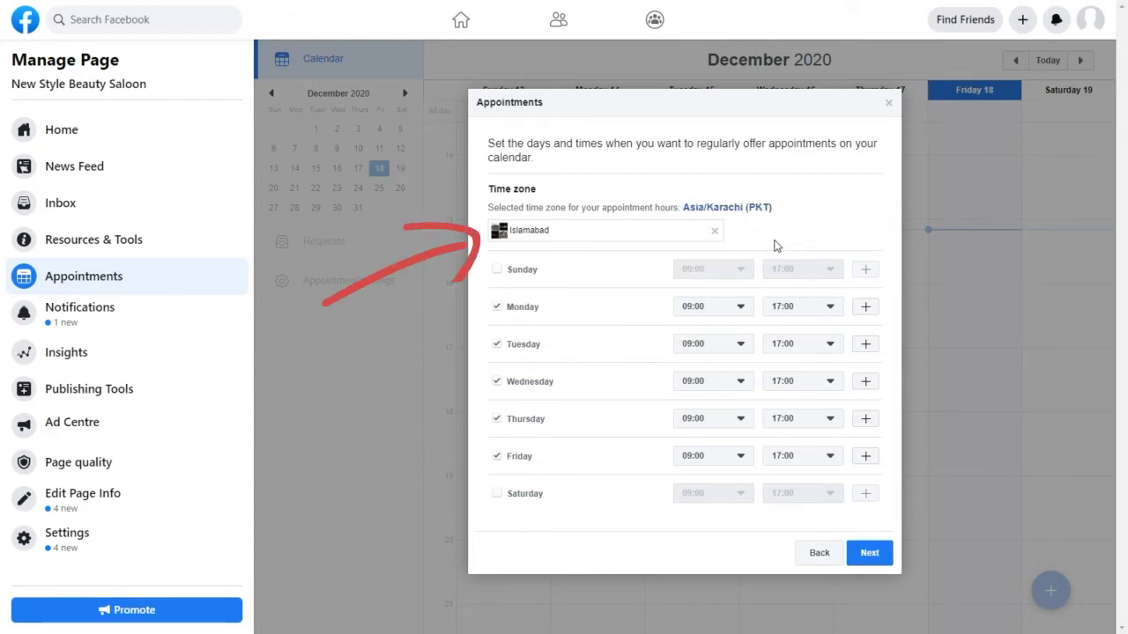
left_click(871, 555)
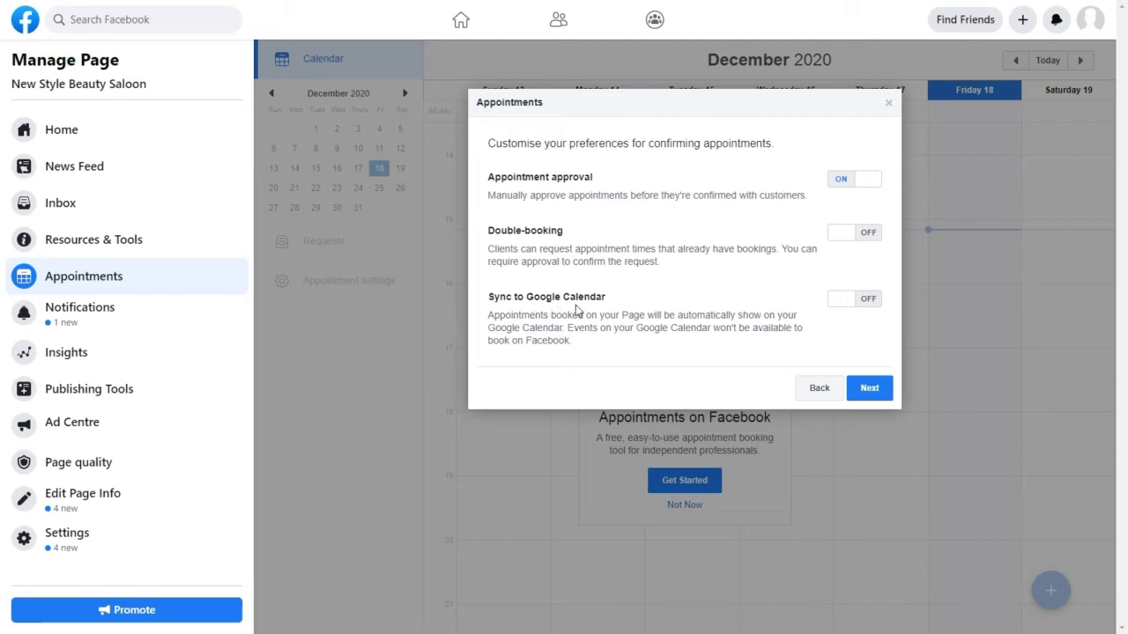
left_click(867, 395)
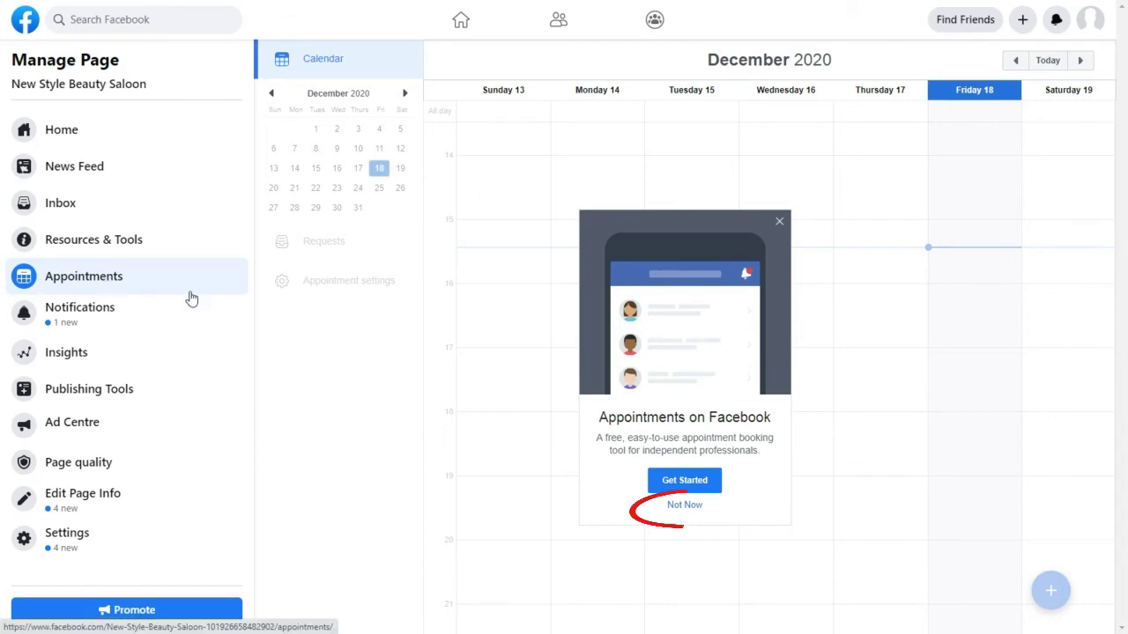
left_click(680, 507)
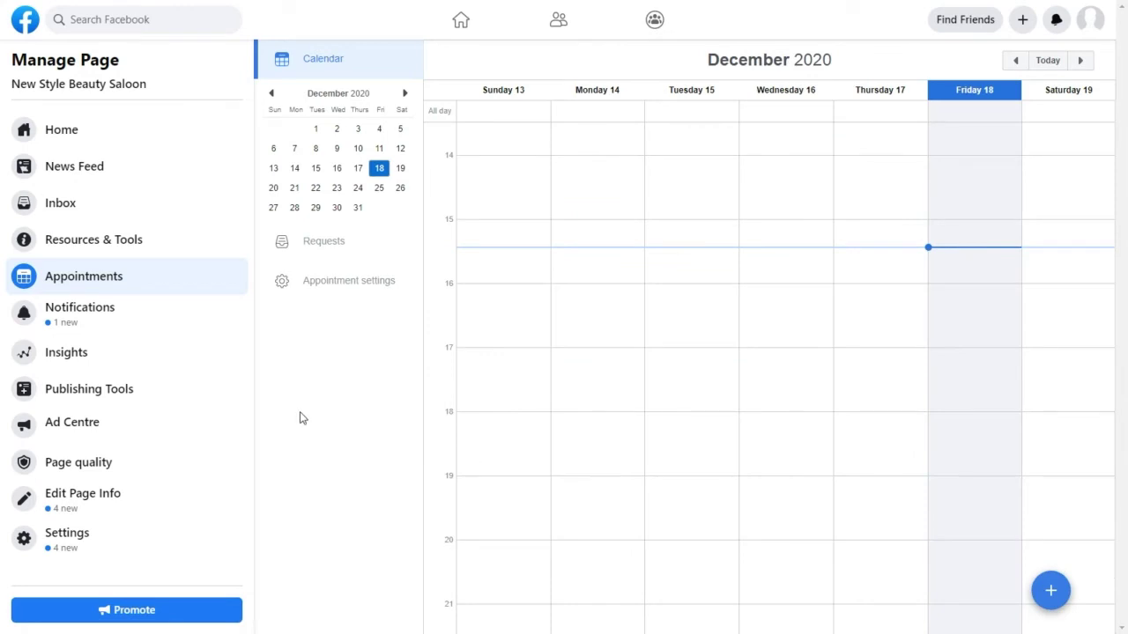
Step: Check the page's notifications and Insights follower statistics, then go to Publishing Tools
left_click(79, 313)
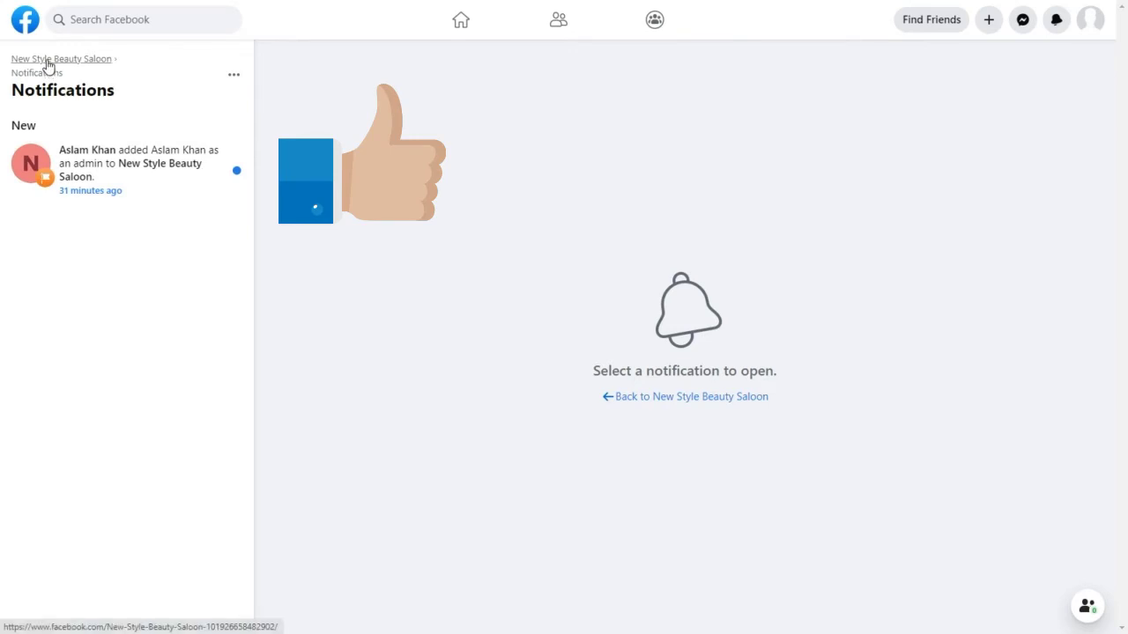
left_click(126, 181)
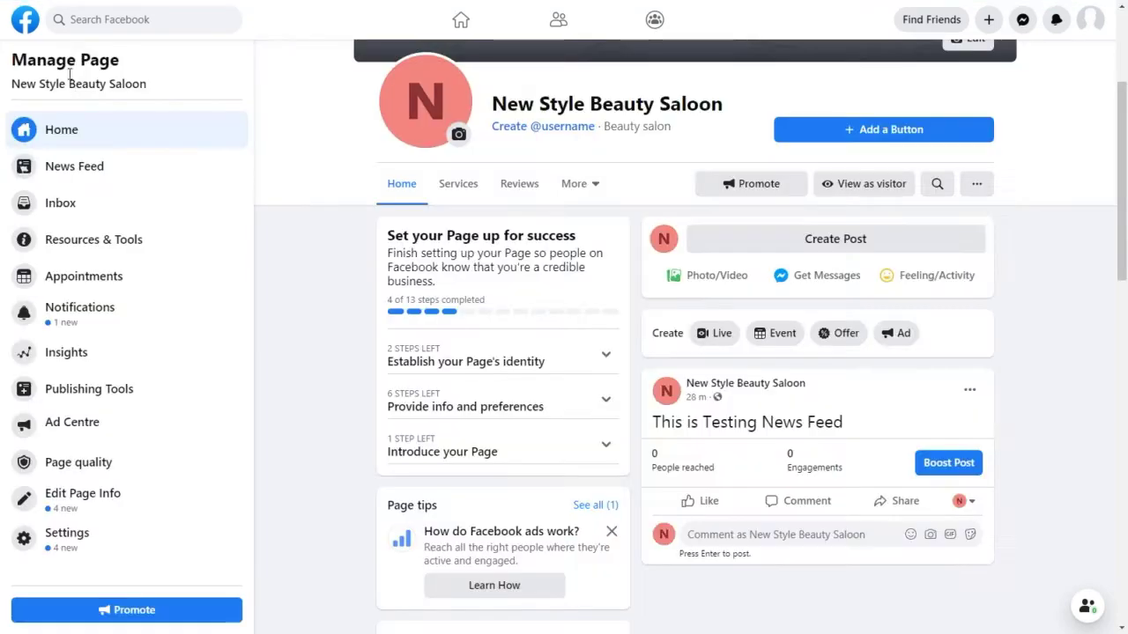
left_click(65, 361)
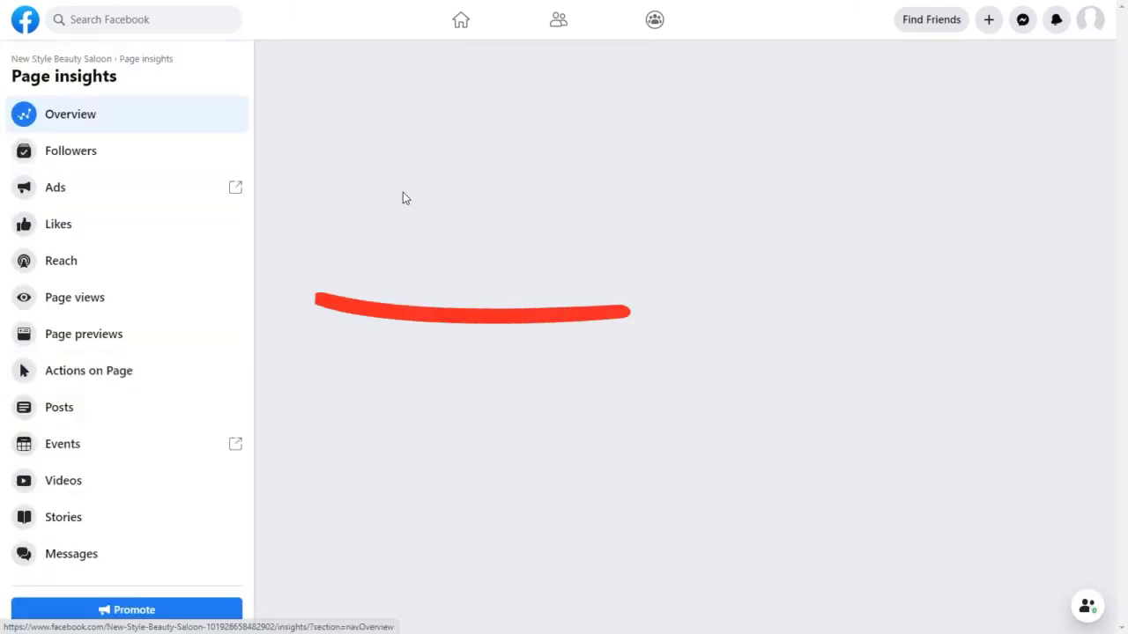
left_click(59, 154)
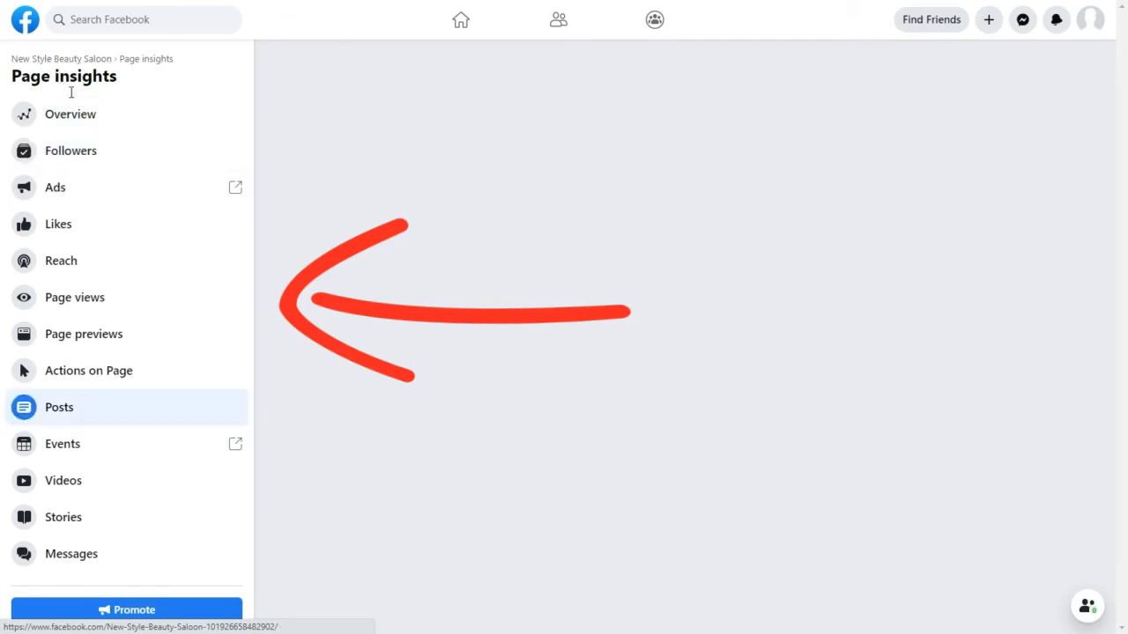
left_click(137, 206)
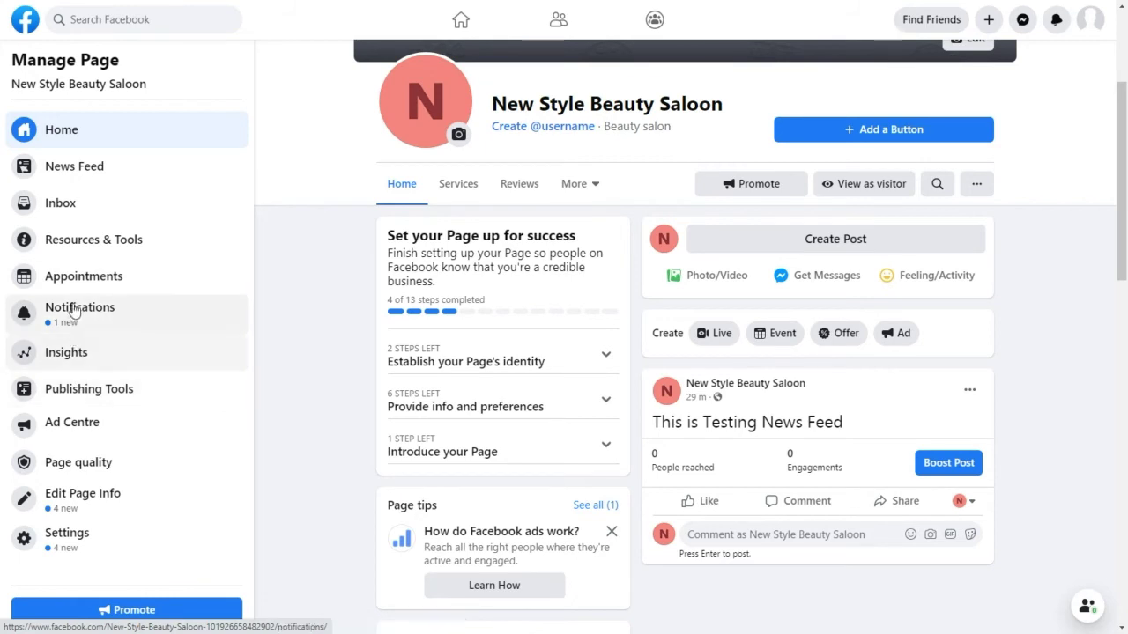
left_click(77, 391)
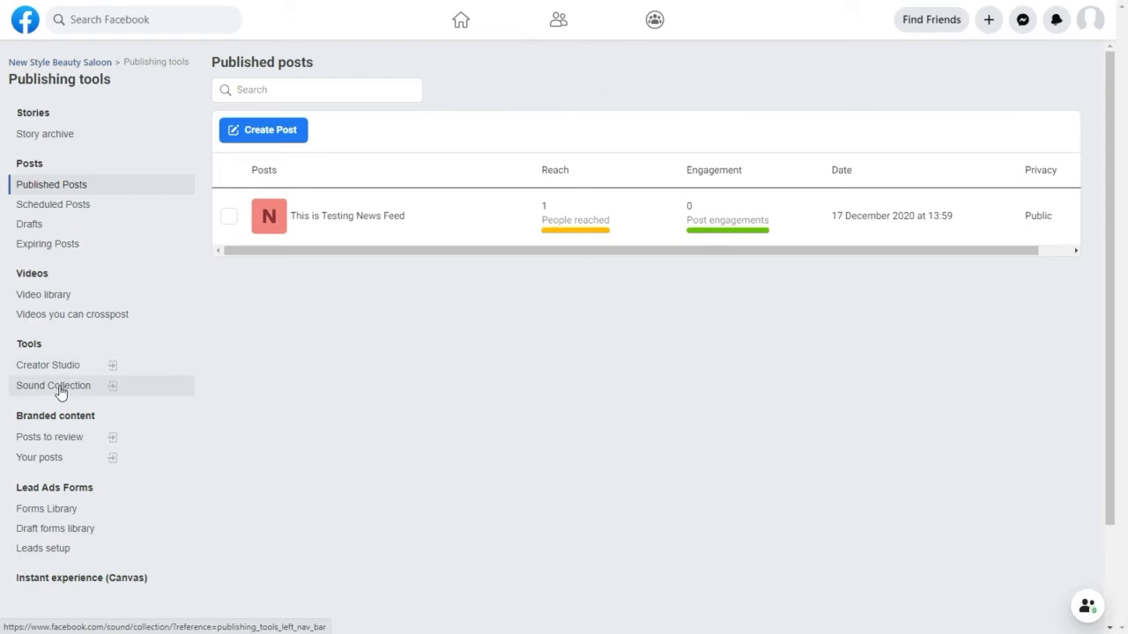
Step: Launch Creator Studio for the saloon page from Publishing Tools
left_click(55, 370)
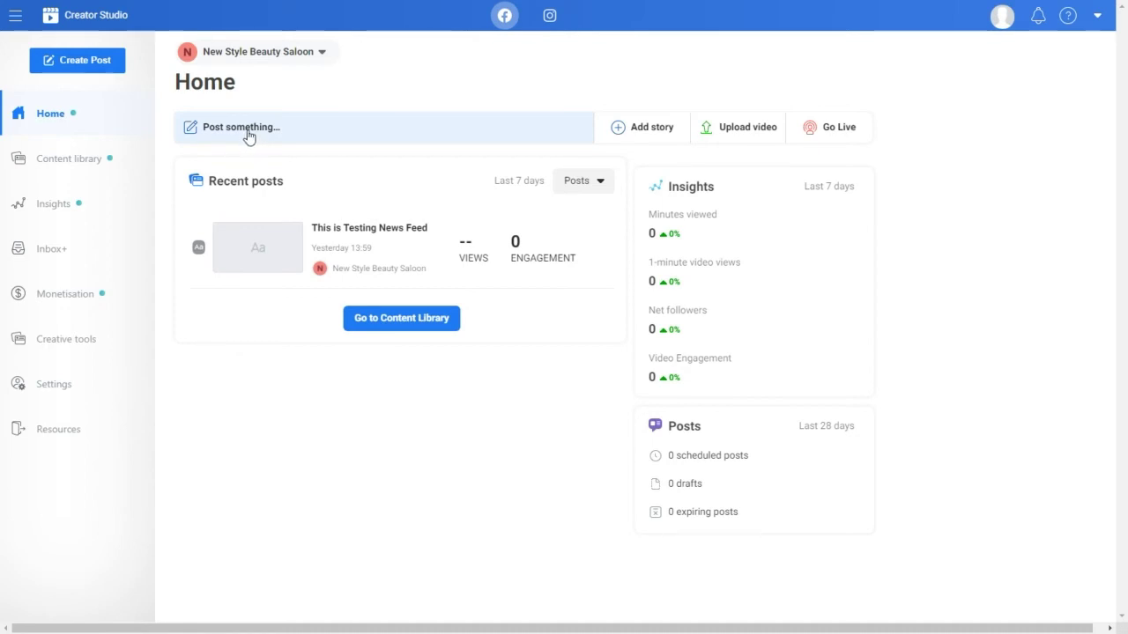
Step: Start a new Creator Studio post and step through the introductory tour
left_click(249, 135)
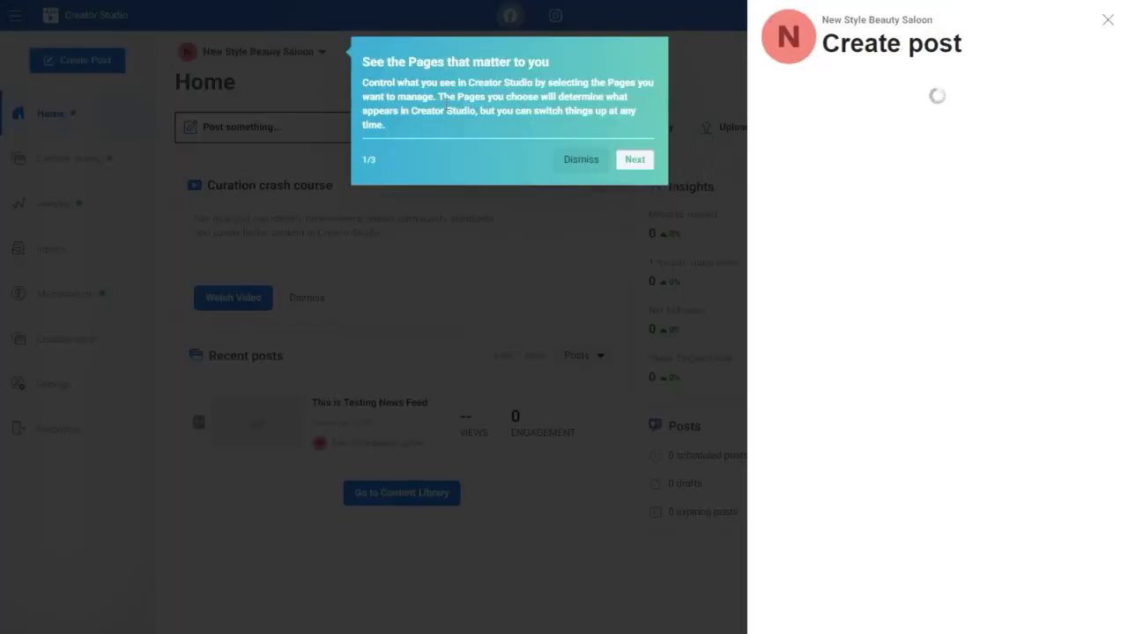
left_click(633, 159)
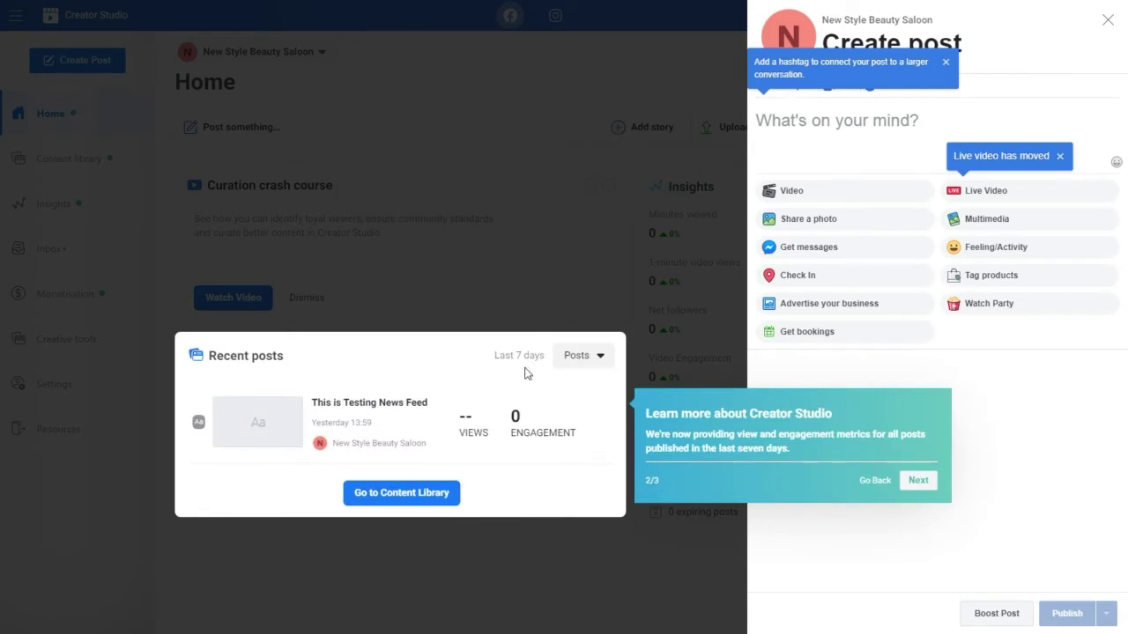
left_click(918, 480)
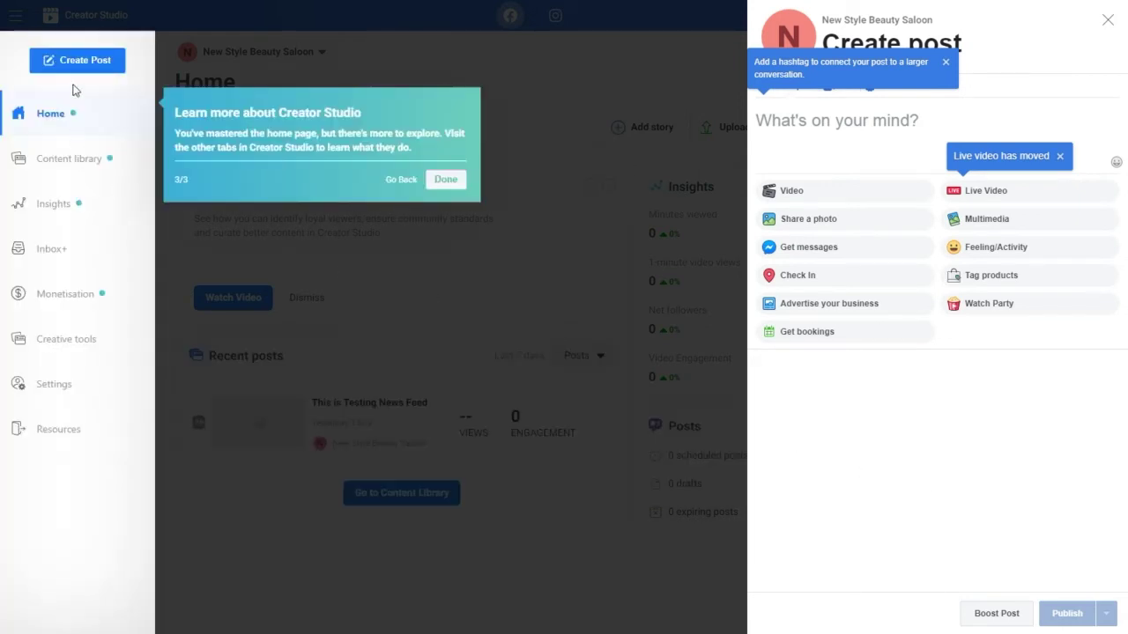
left_click(446, 180)
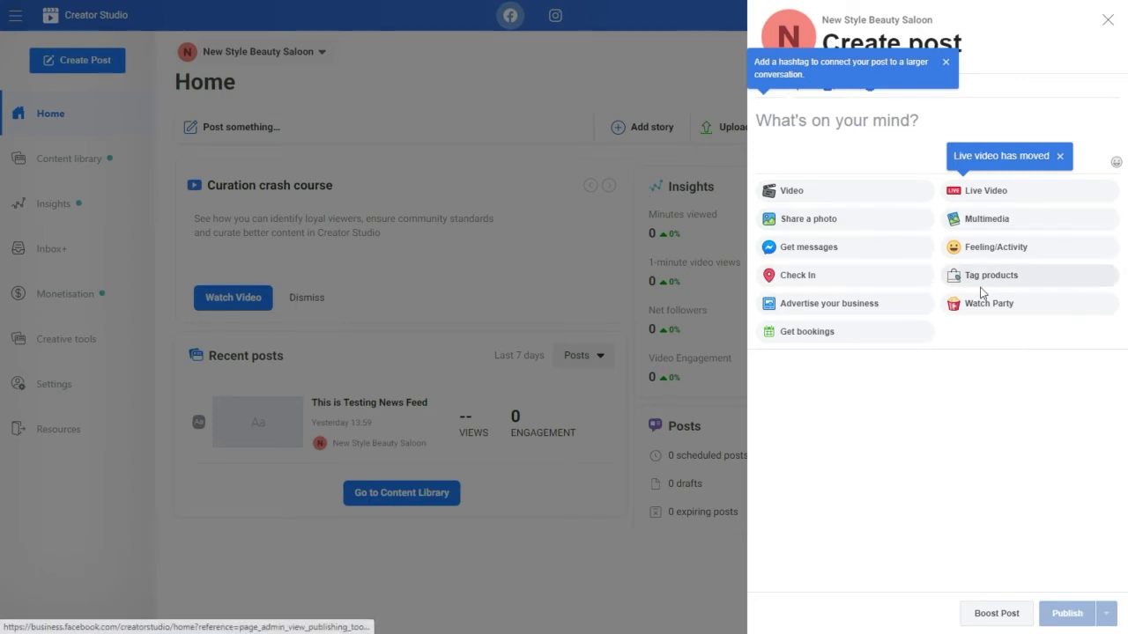
Step: Write and publish the post 'Hello This is Creator Studio post', fixing the 'Creater' typo
left_click(823, 127)
type("Hello")
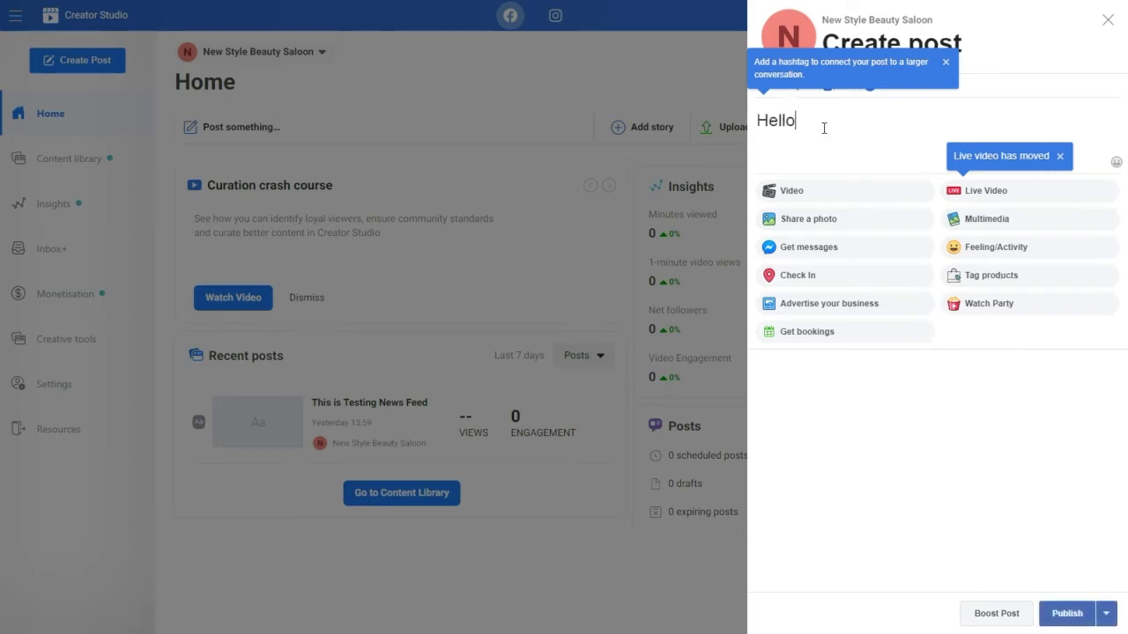
type(" This is Creater")
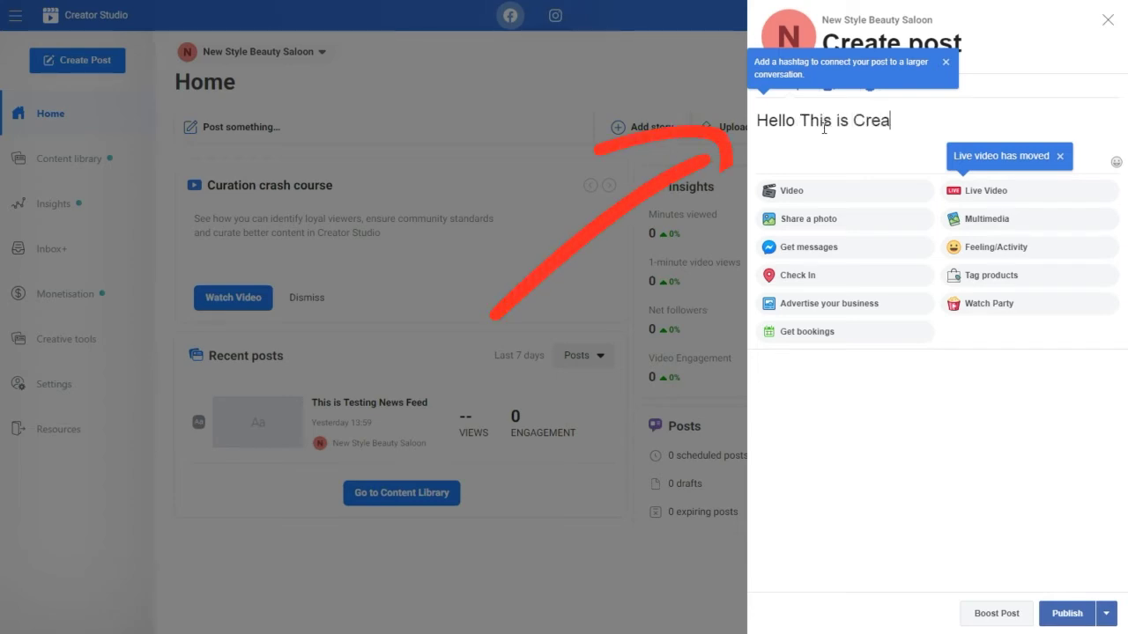
key("BackSpace")
key("BackSpace")
key("BackSpace")
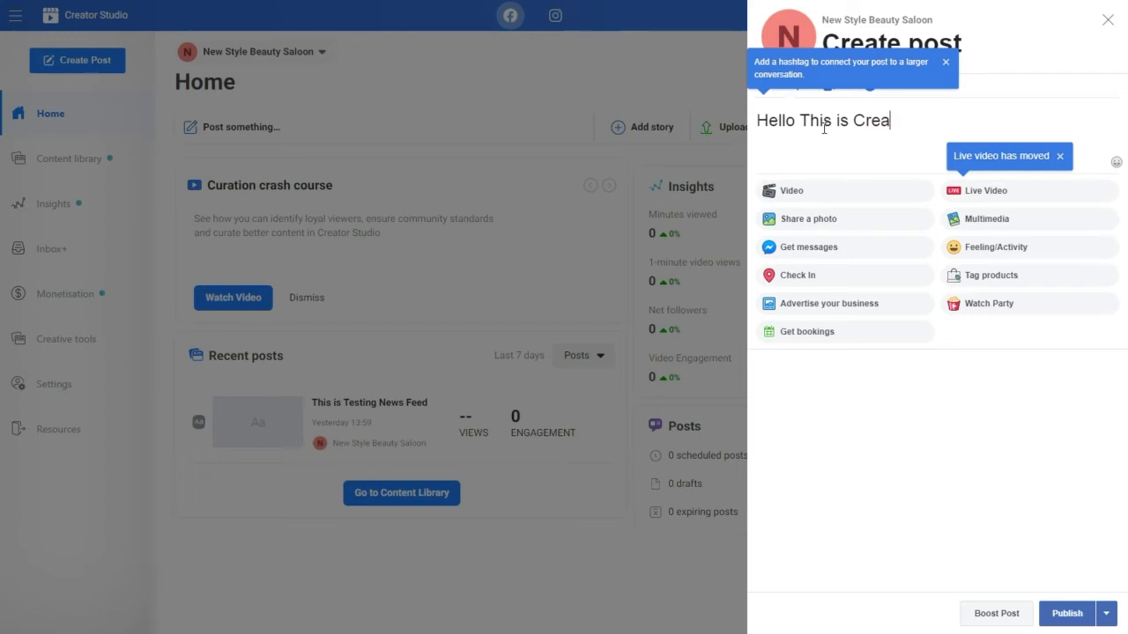
type("tor Studio post")
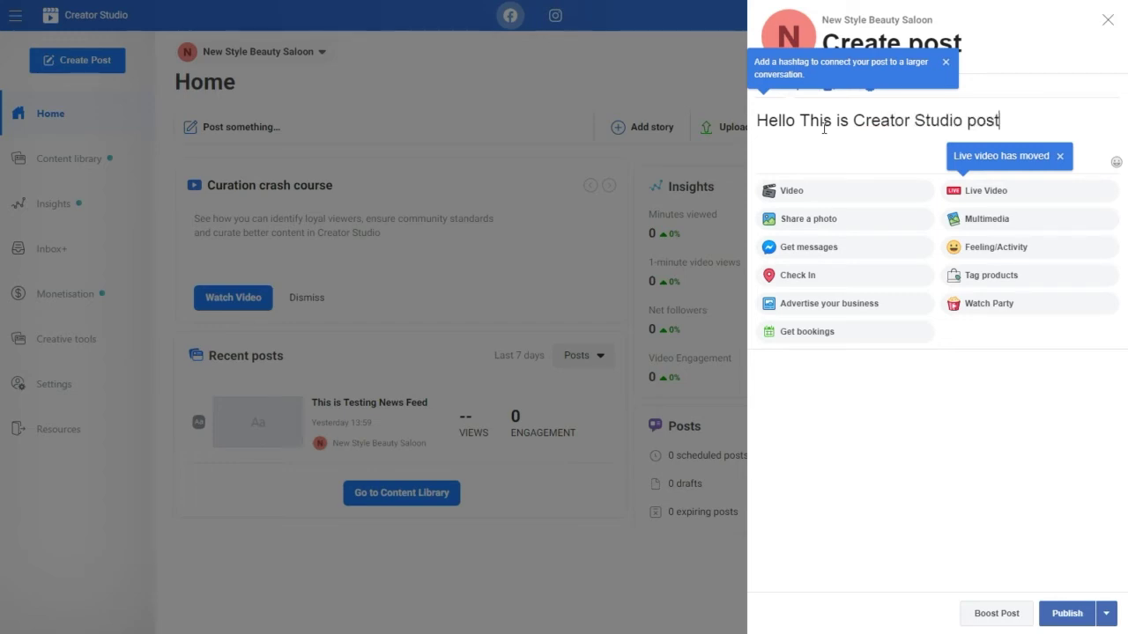
left_click(1065, 613)
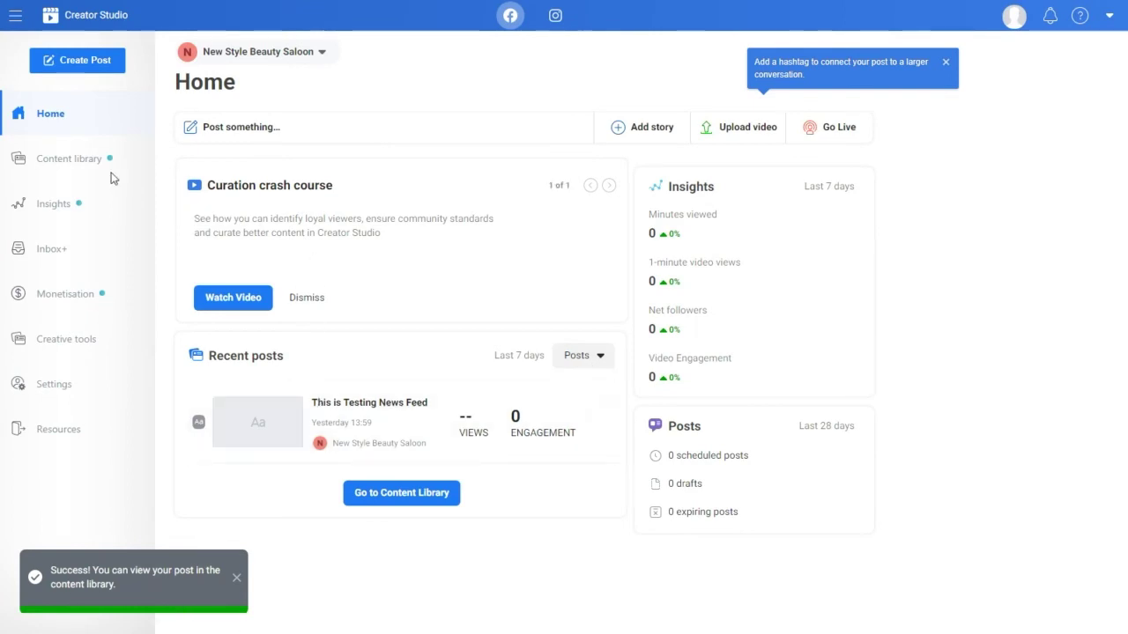
left_click(64, 164)
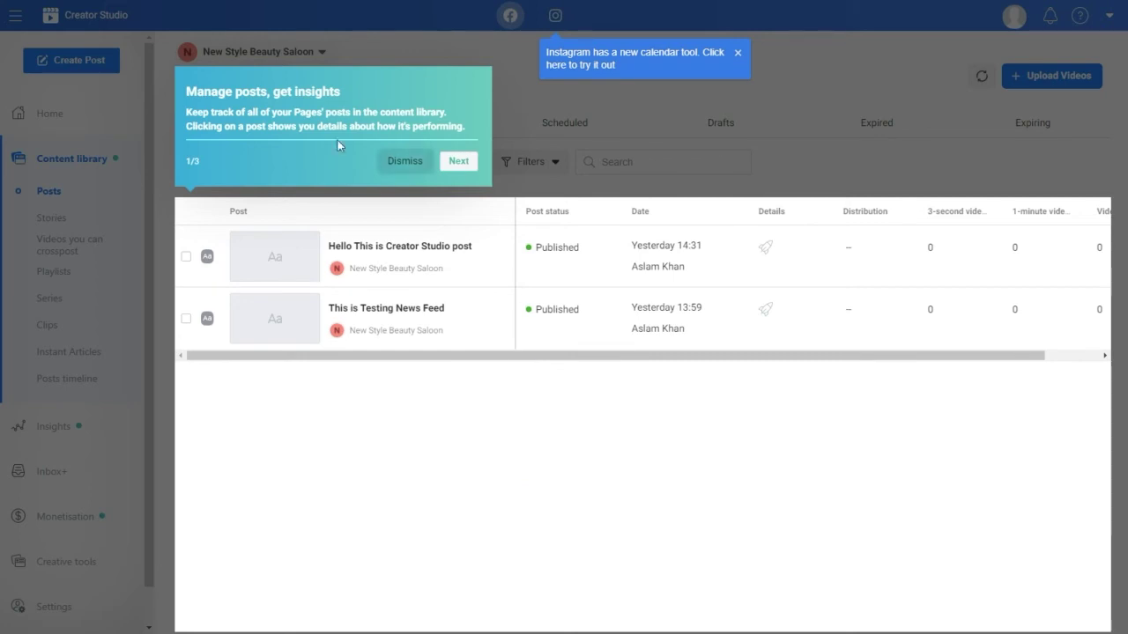
Step: Finish the Content library tour, view the saloon page's posts, then return to the home dashboard
left_click(458, 161)
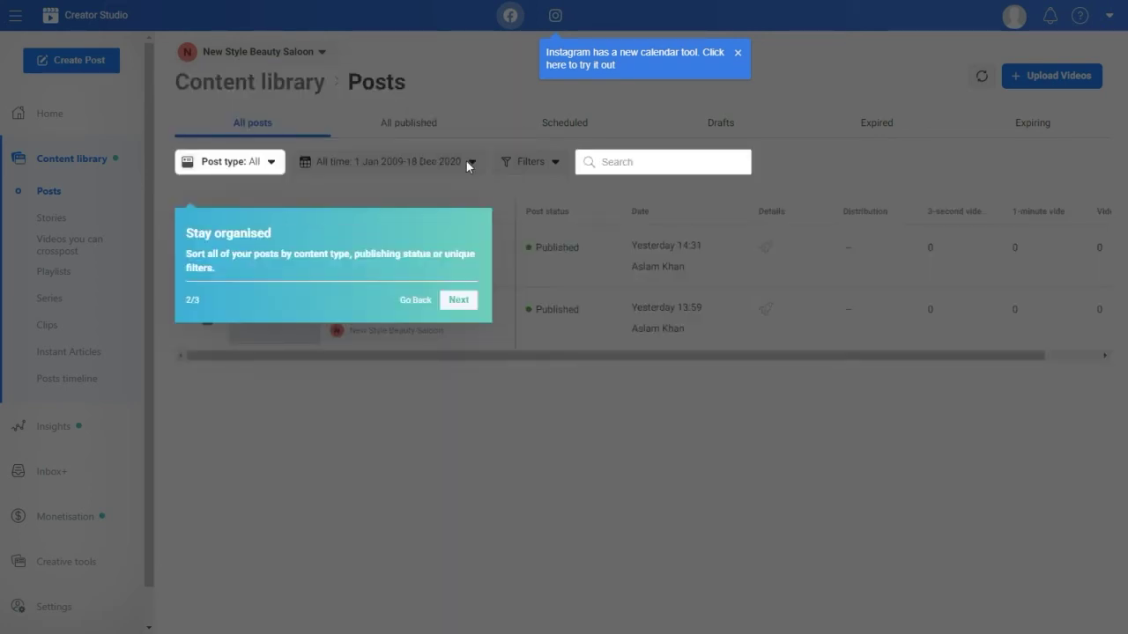
left_click(458, 299)
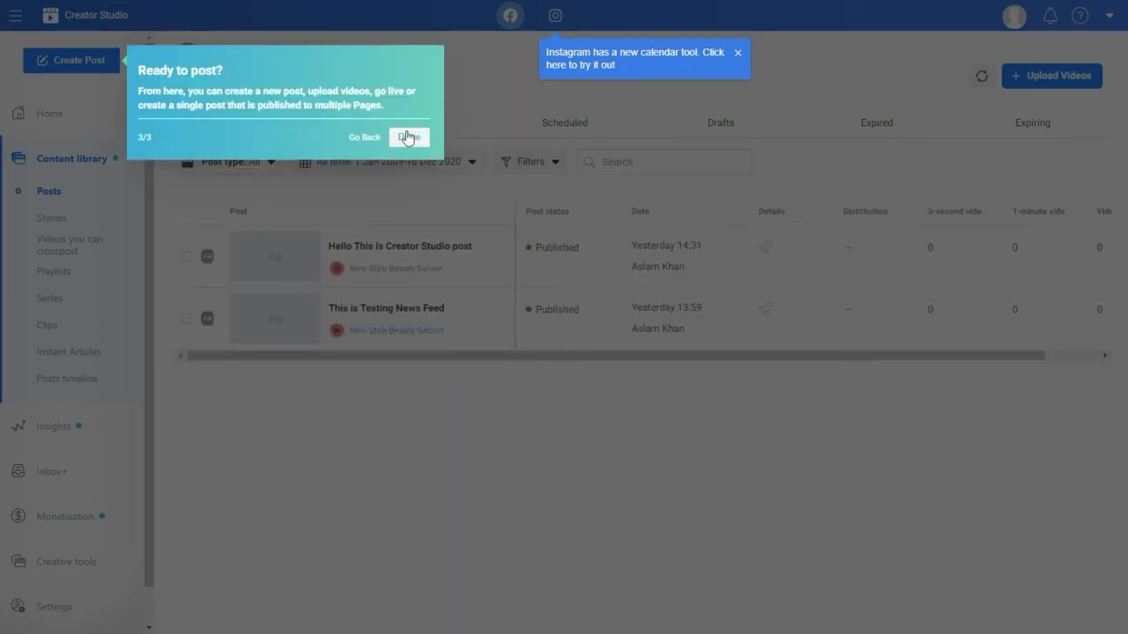
left_click(408, 137)
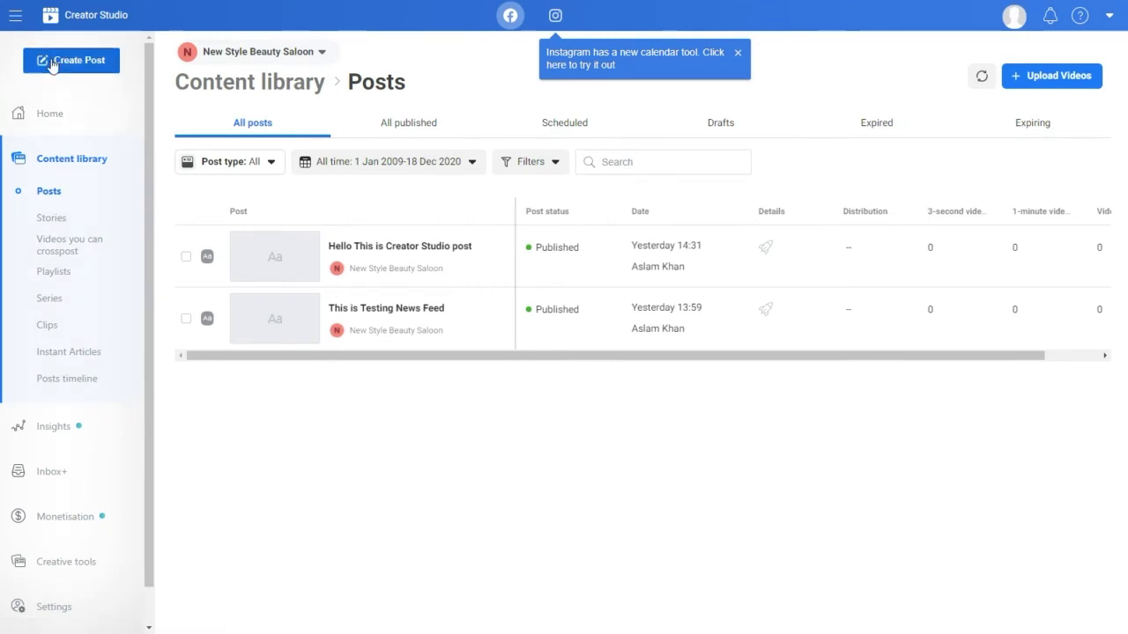
left_click(235, 51)
left_click(244, 192)
left_click(244, 192)
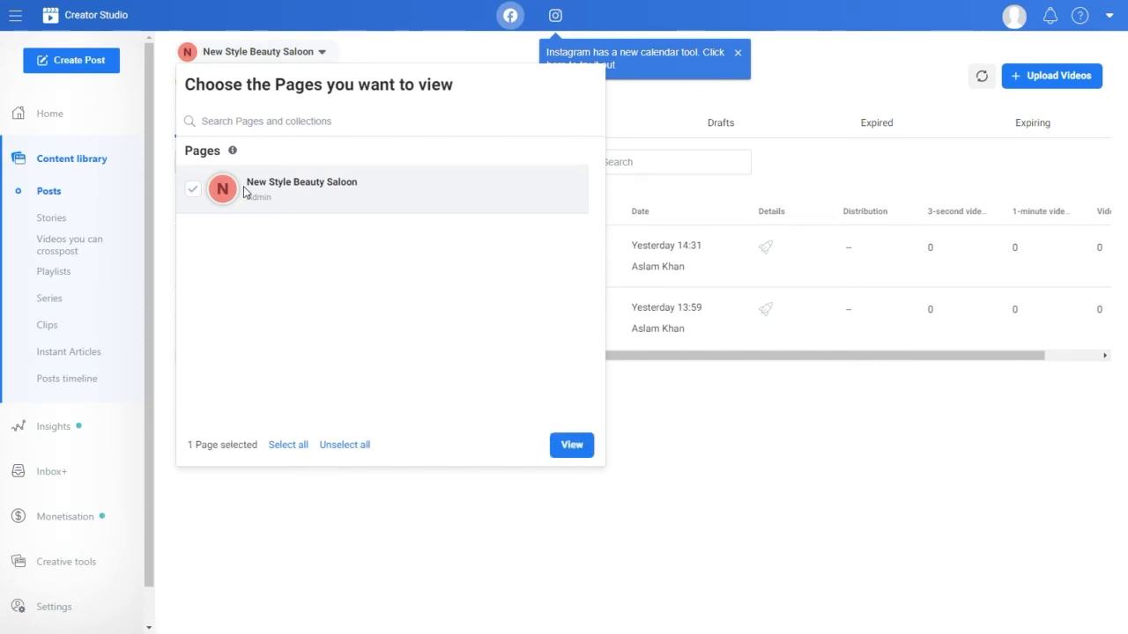
left_click(571, 447)
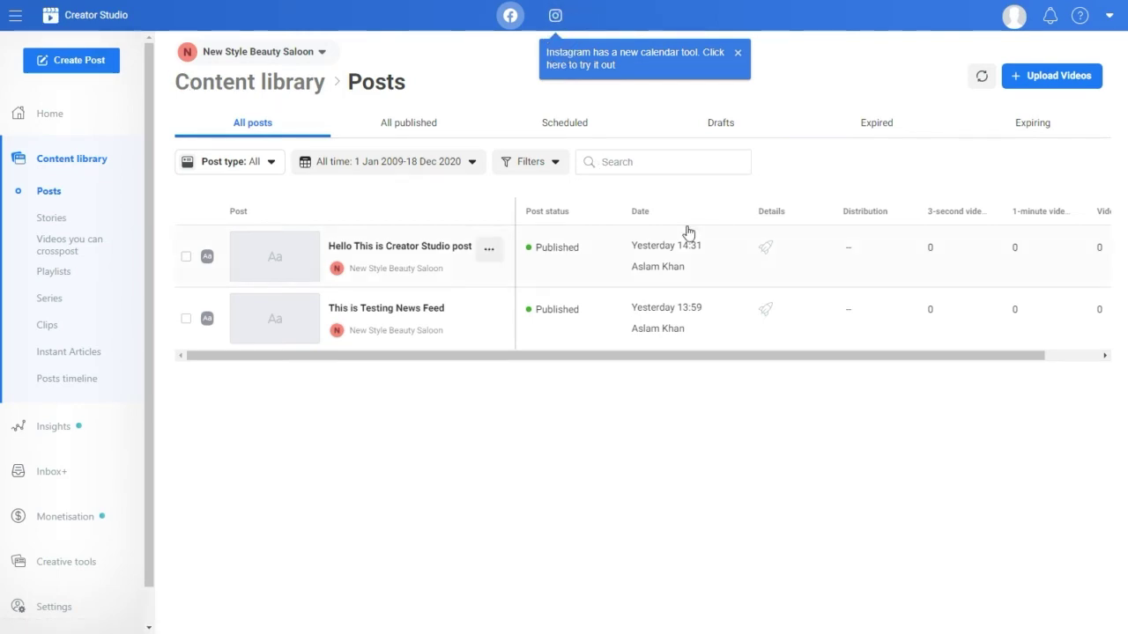
left_click(738, 55)
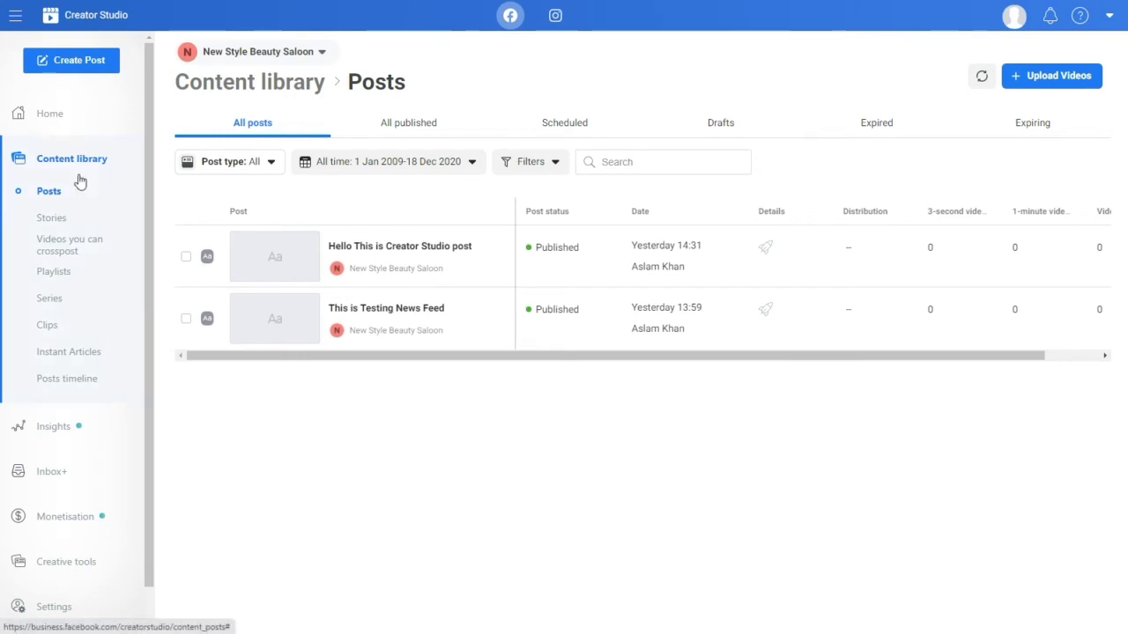
left_click(38, 122)
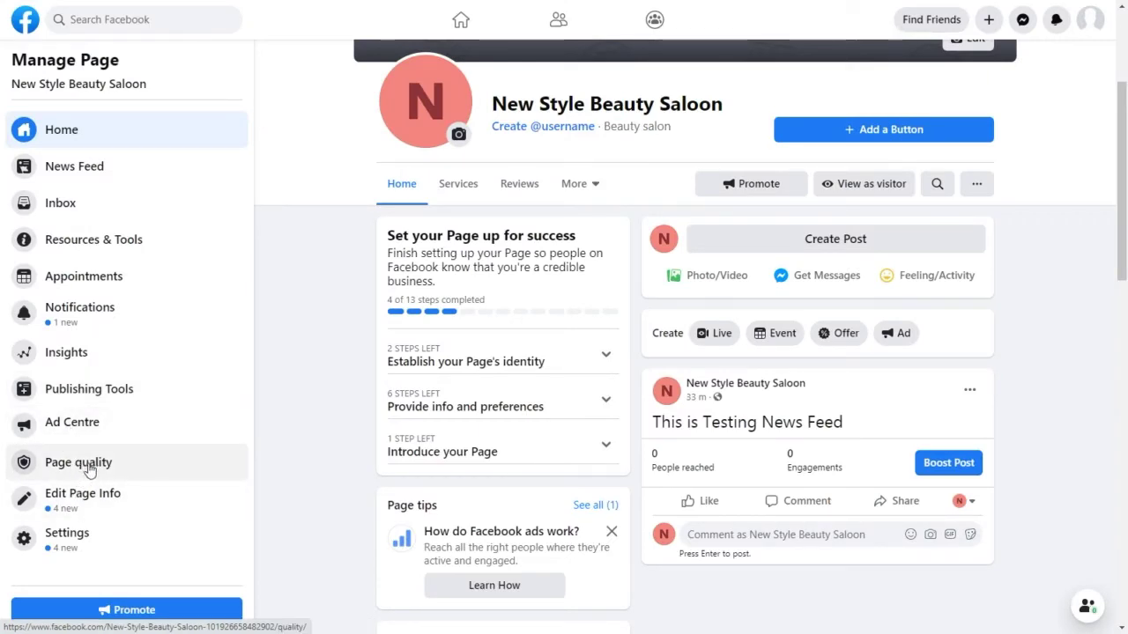
Step: Check Page quality for restrictions, then open Edit Page Info
left_click(92, 468)
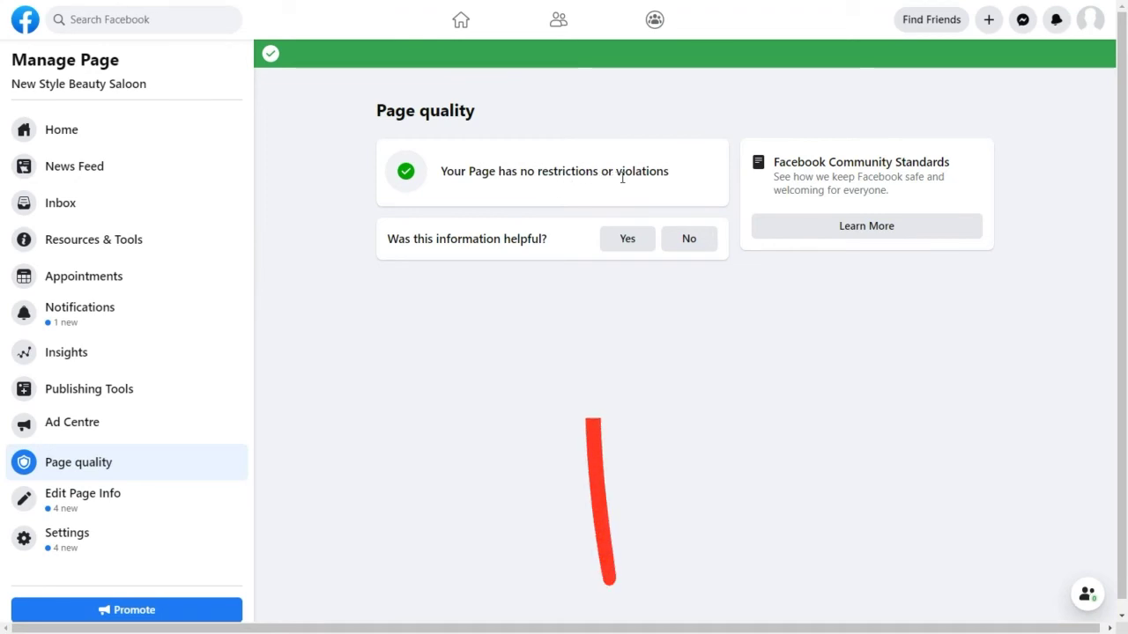
left_click(75, 504)
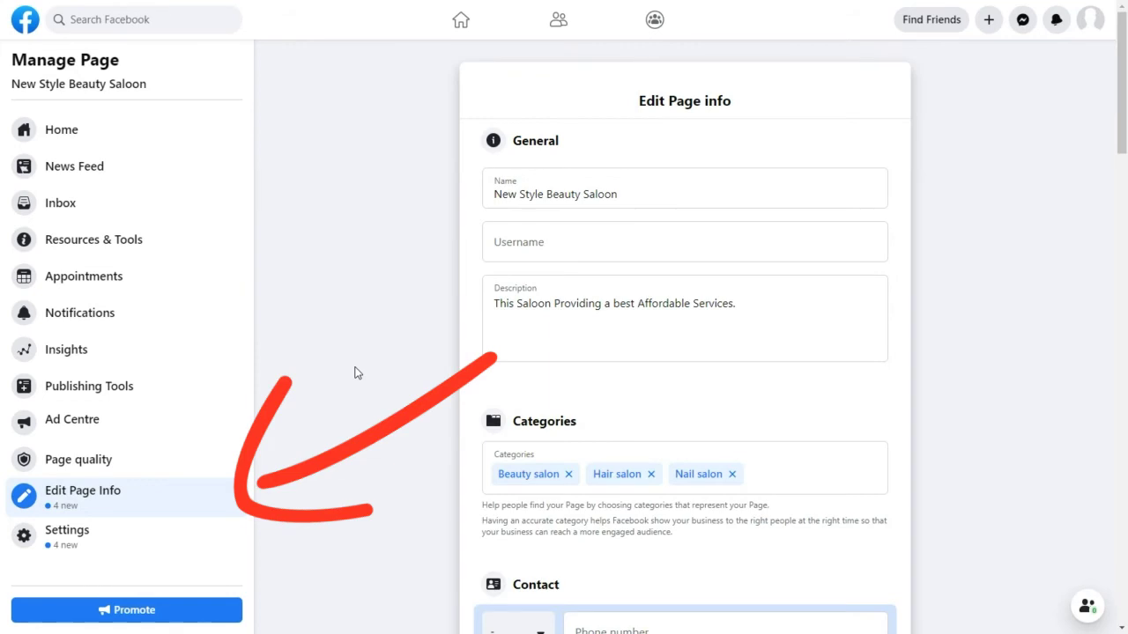
Step: Type 'E' in the page username field and look over the description and Categories
left_click(511, 243)
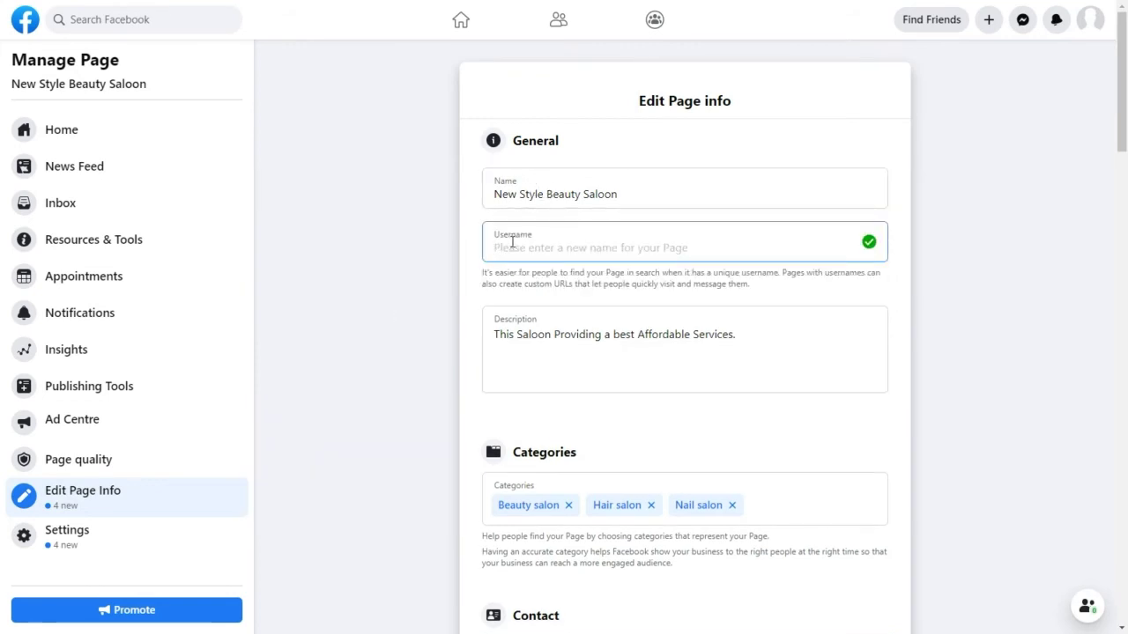
type("EZaySaloon")
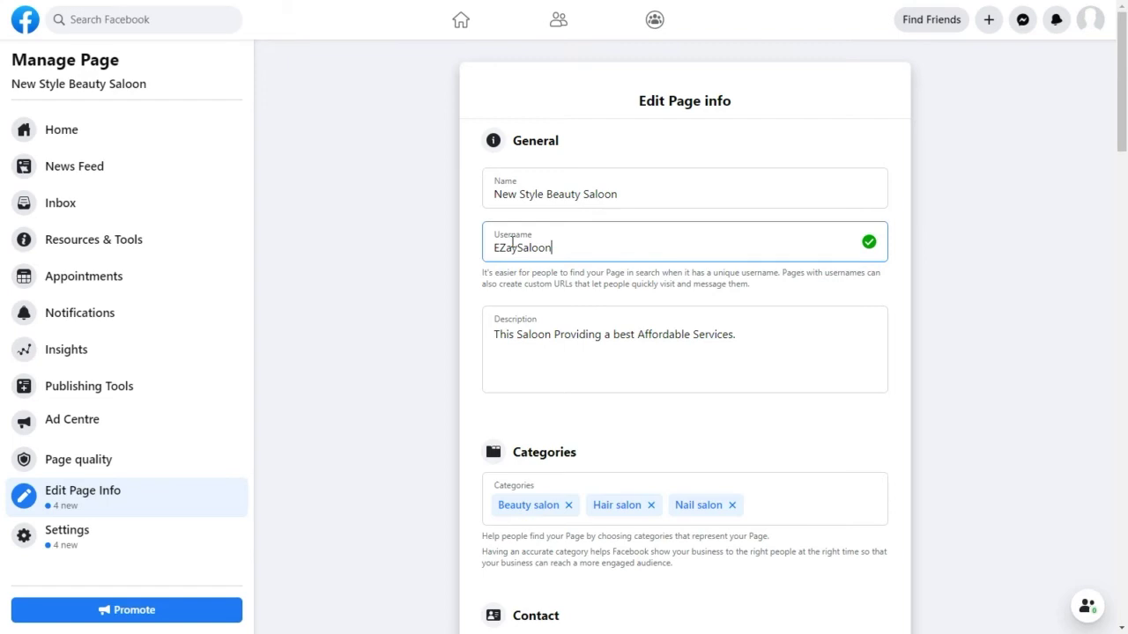
left_click(524, 301)
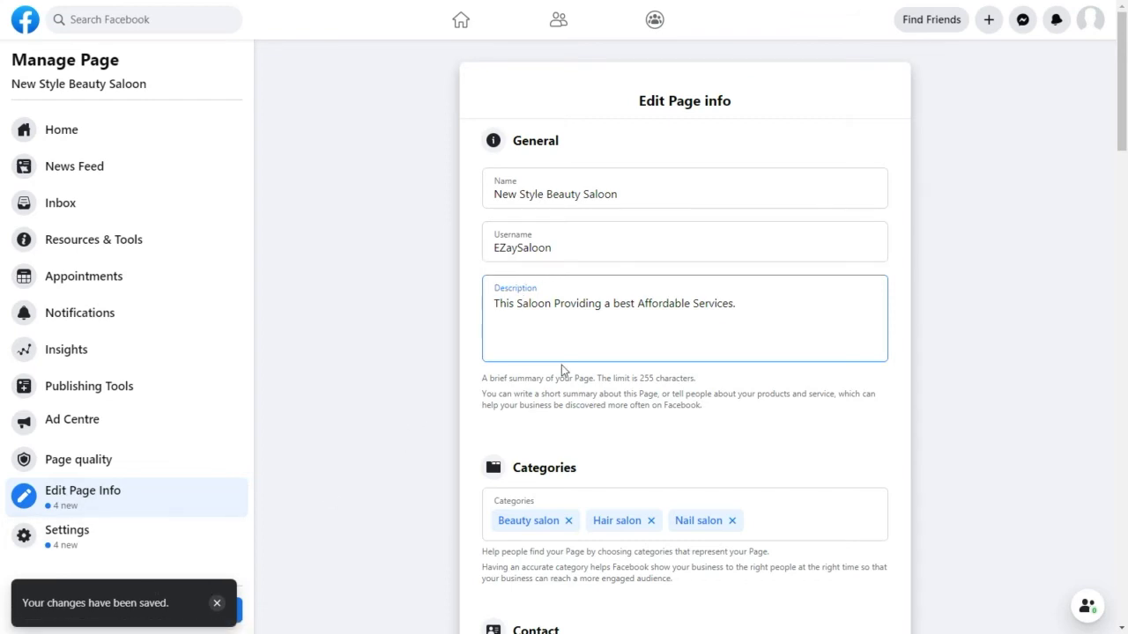
scroll(568, 393, "down", 3)
left_click(758, 276)
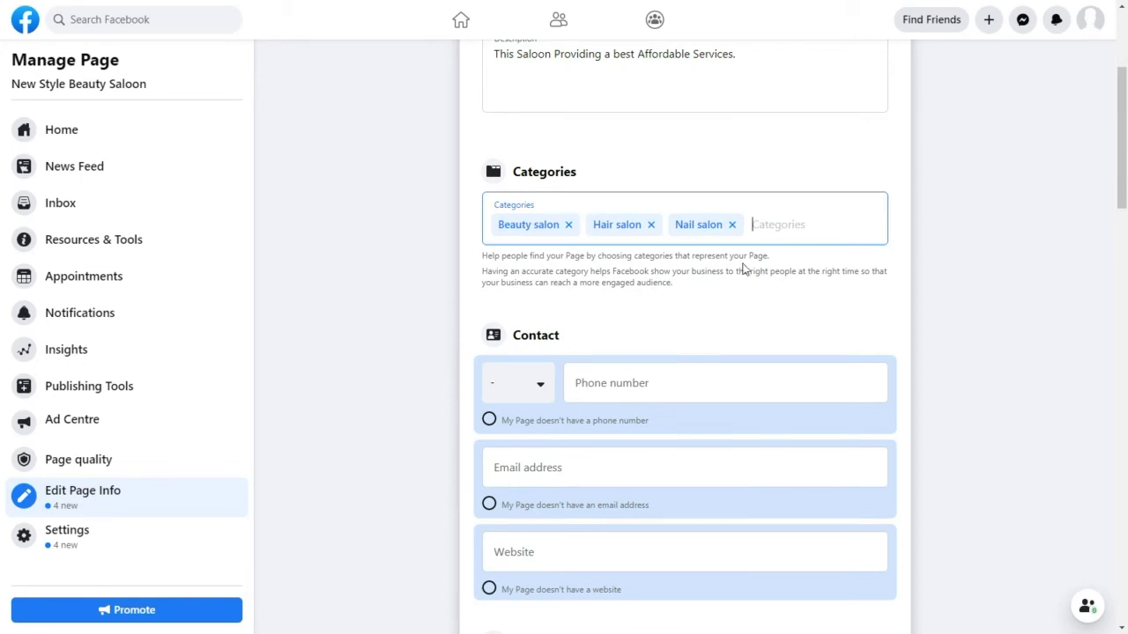
scroll(534, 393, "down", 2)
Step: Mark the page as having no phone number, e-mail, website or location
left_click(602, 195)
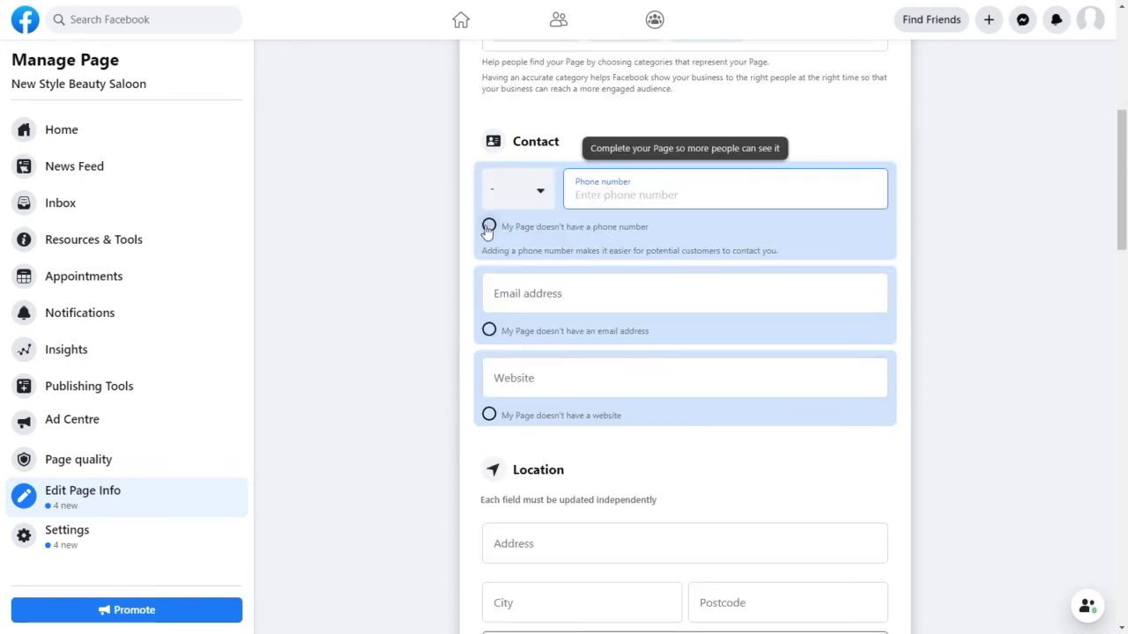
left_click(488, 226)
left_click(489, 310)
left_click(489, 394)
left_click_drag(1123, 190, 1125, 275)
scroll(543, 229, "down", 1)
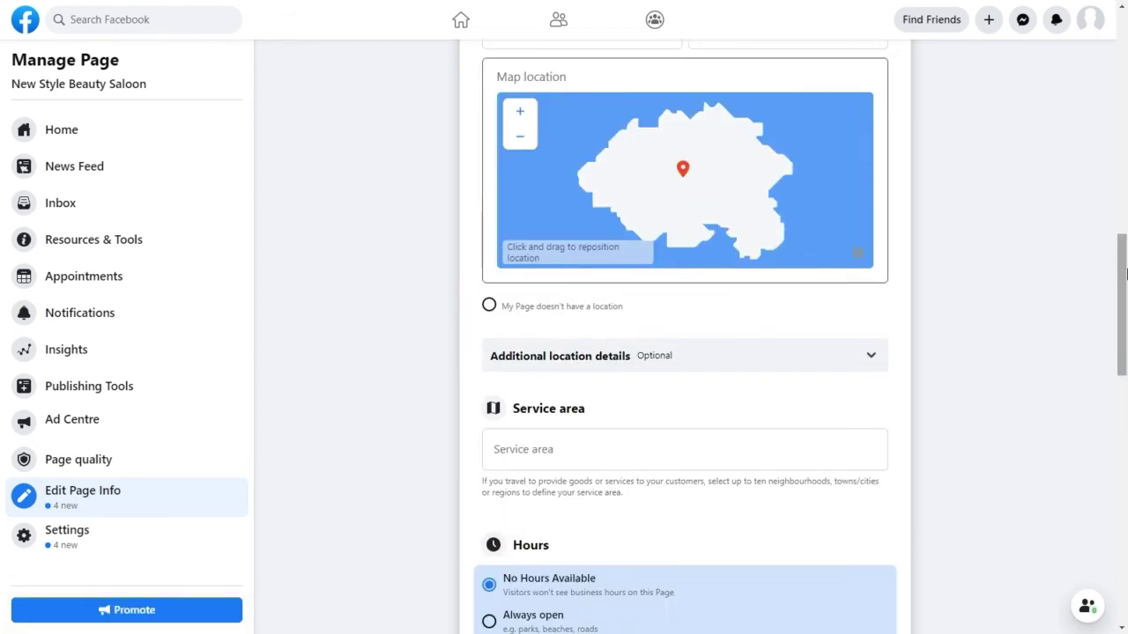
left_click(490, 288)
Step: Leave the service area empty and set the price range to Not applicable
scroll(497, 282, "down", 2)
left_click(524, 247)
left_click(384, 267)
scroll(497, 258, "down", 2)
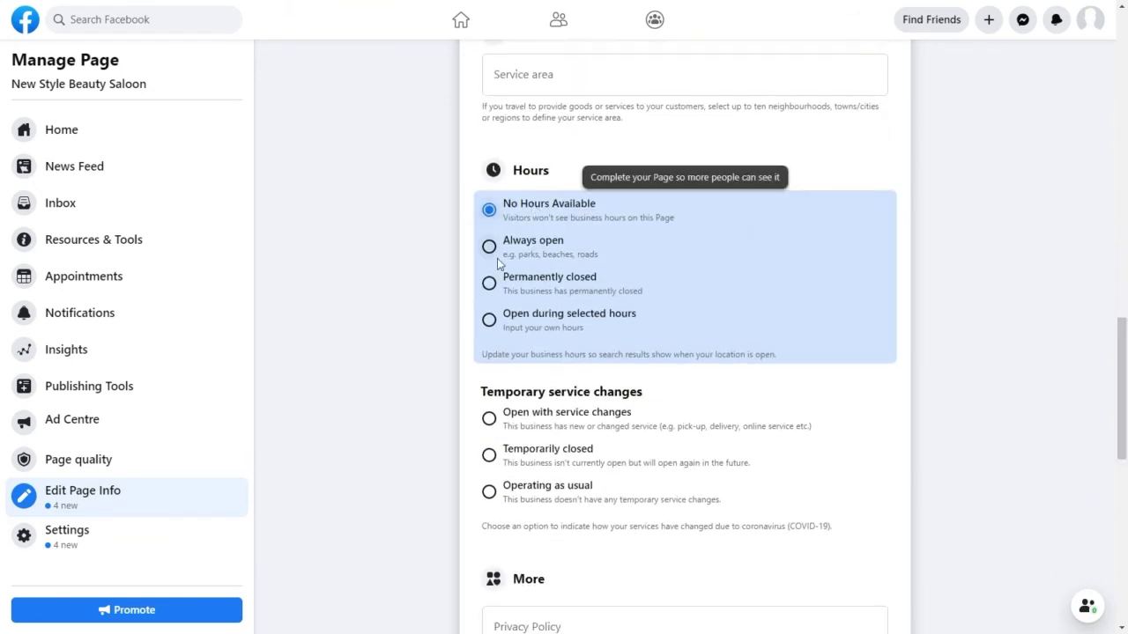
scroll(498, 304, "down", 2)
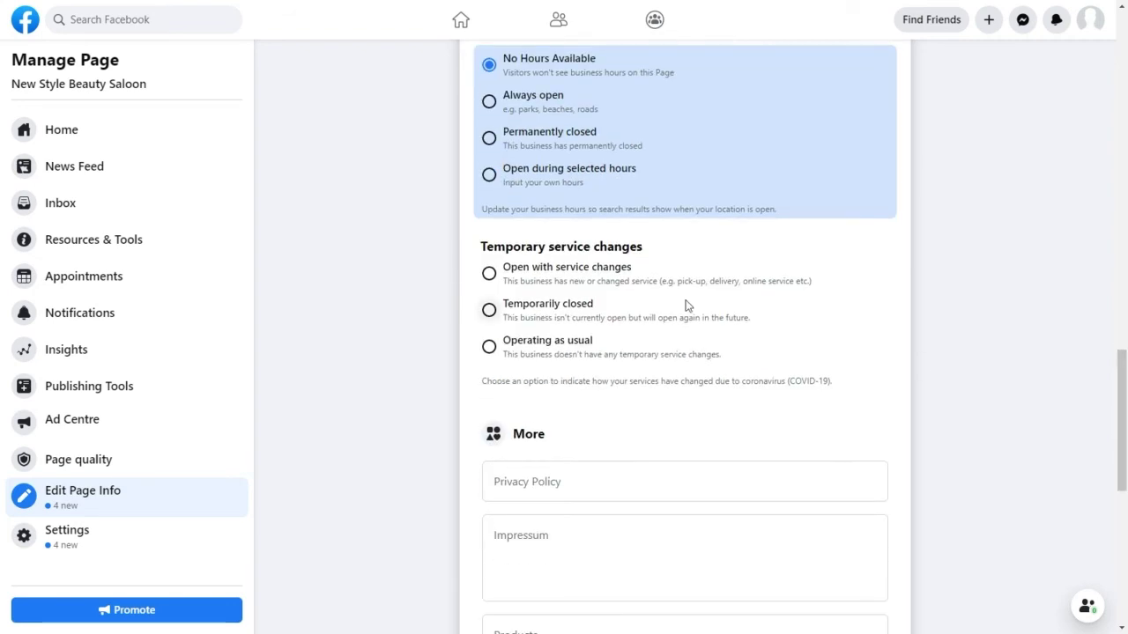
scroll(1125, 365, "down", 3)
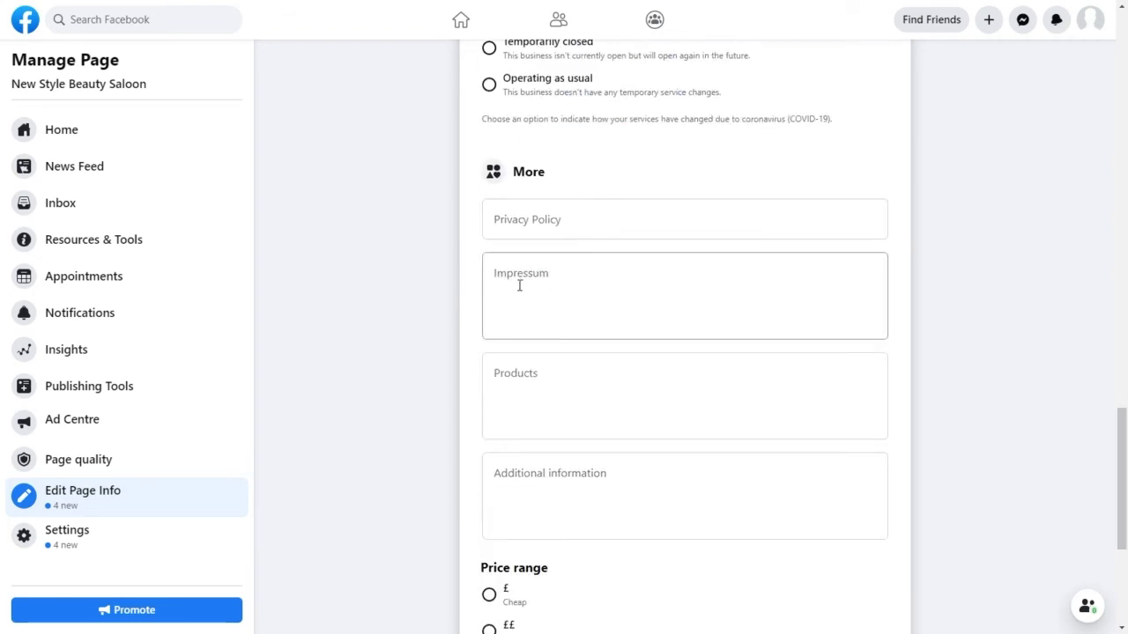
scroll(1125, 425, "down", 3)
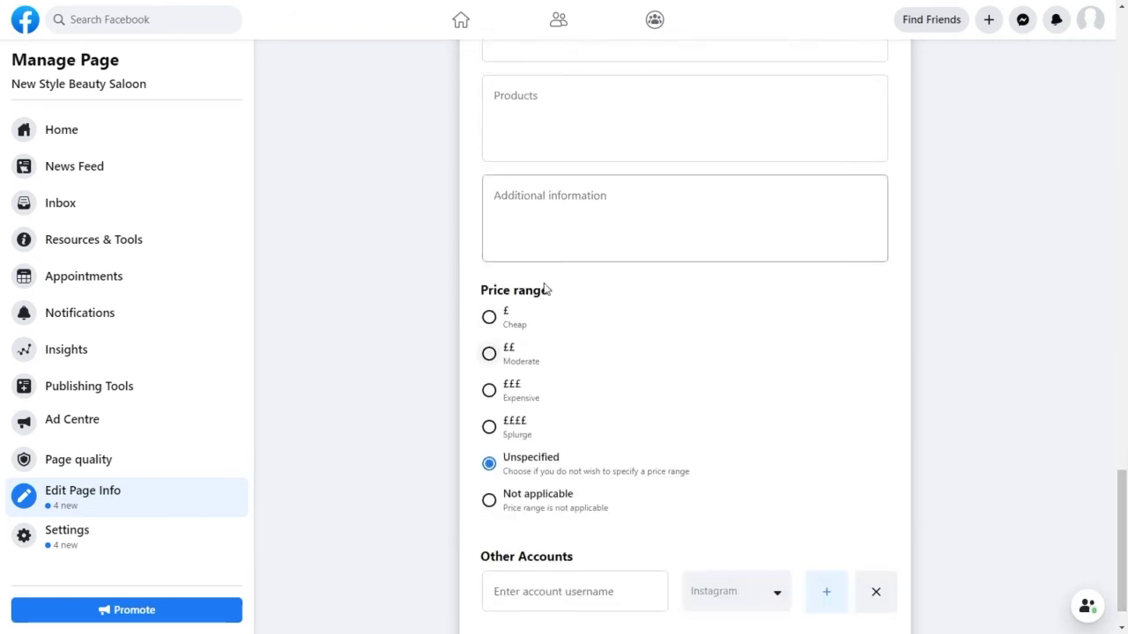
left_click(489, 501)
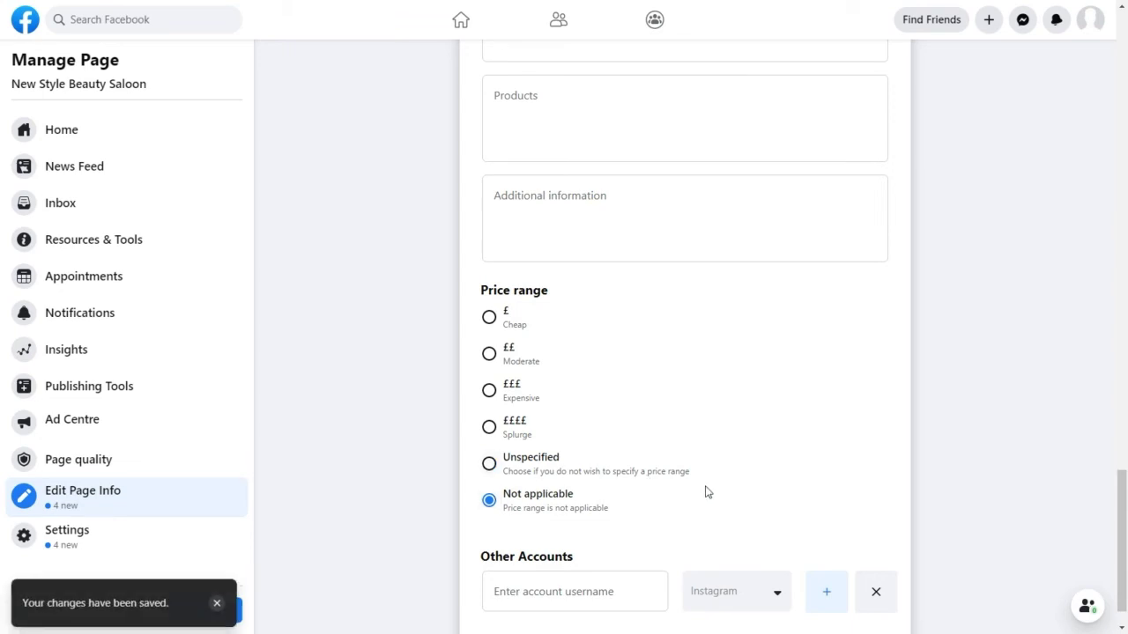
scroll(1064, 514, "down", 1)
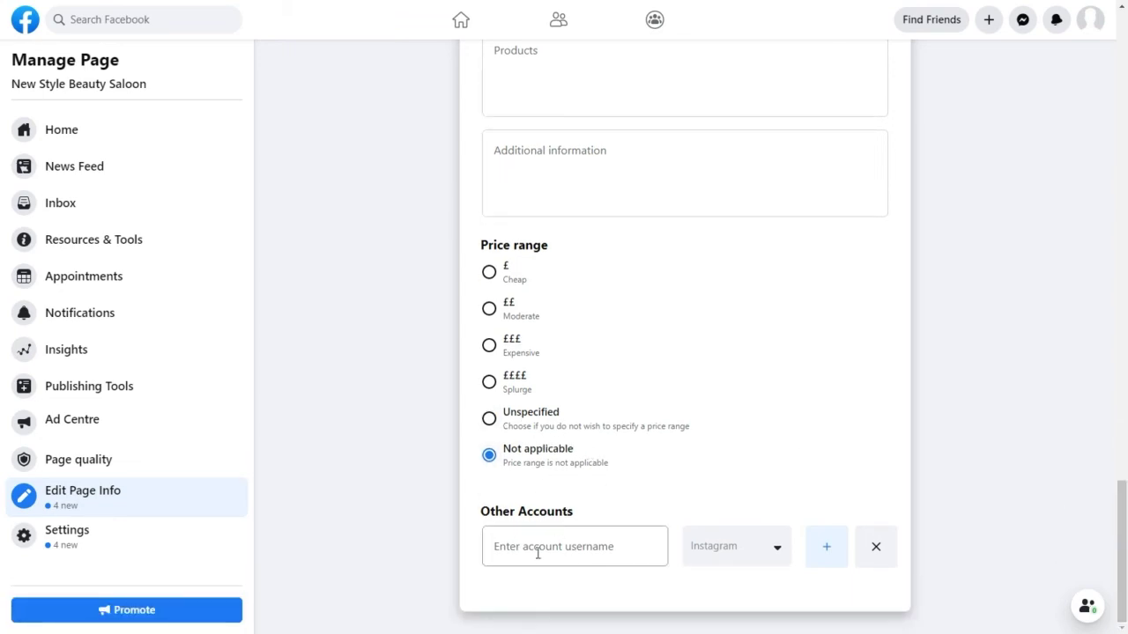
scroll(1125, 317, "up", 7)
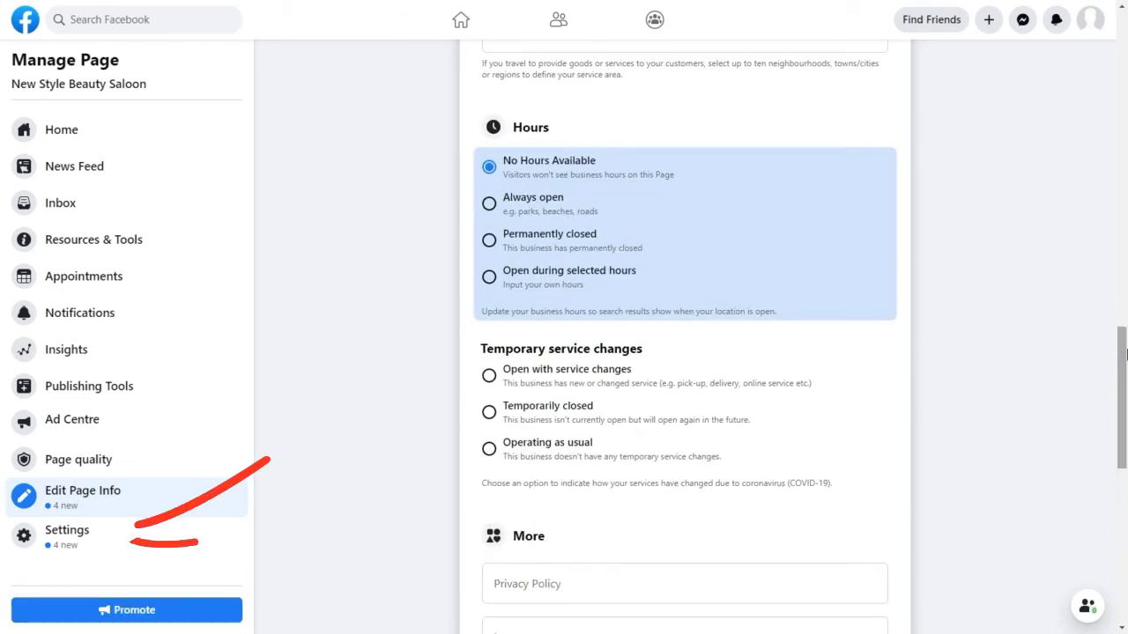
scroll(1125, 317, "up", 10)
left_click(65, 536)
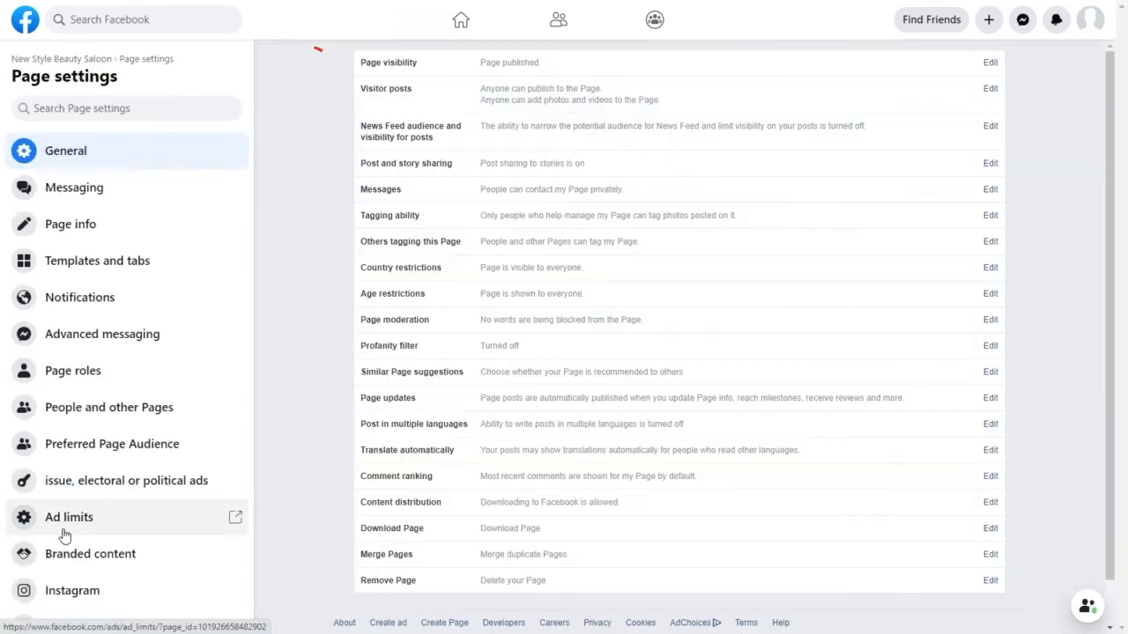
Step: Review the Page visibility, visitor posts, News Feed audience, sharing and Messages settings without changing them
left_click(991, 63)
left_click(570, 107)
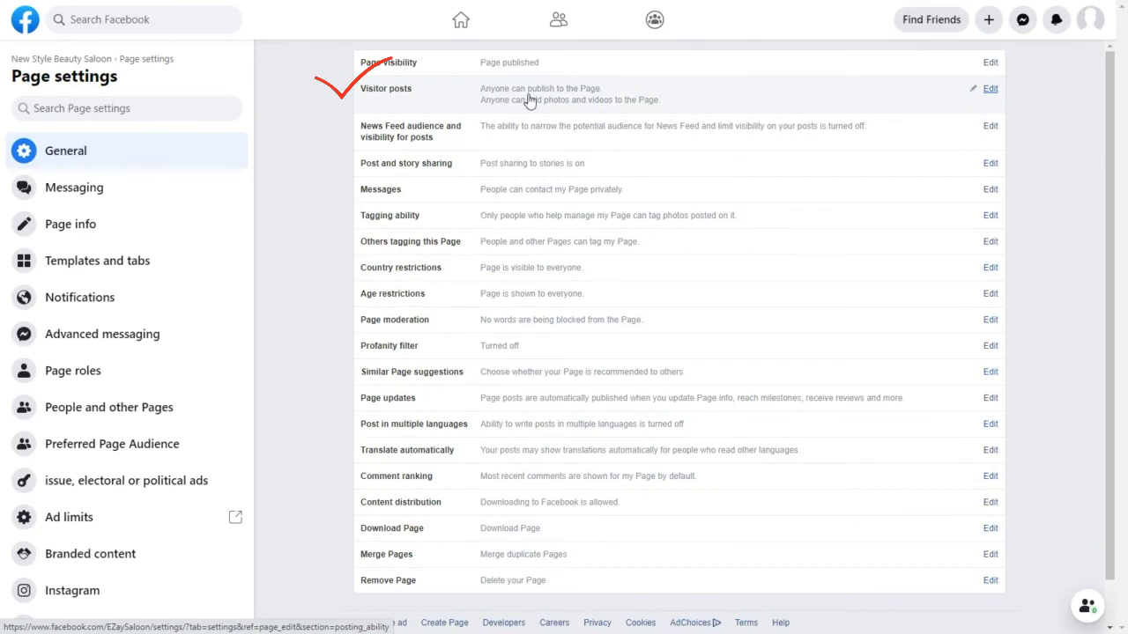
left_click(990, 89)
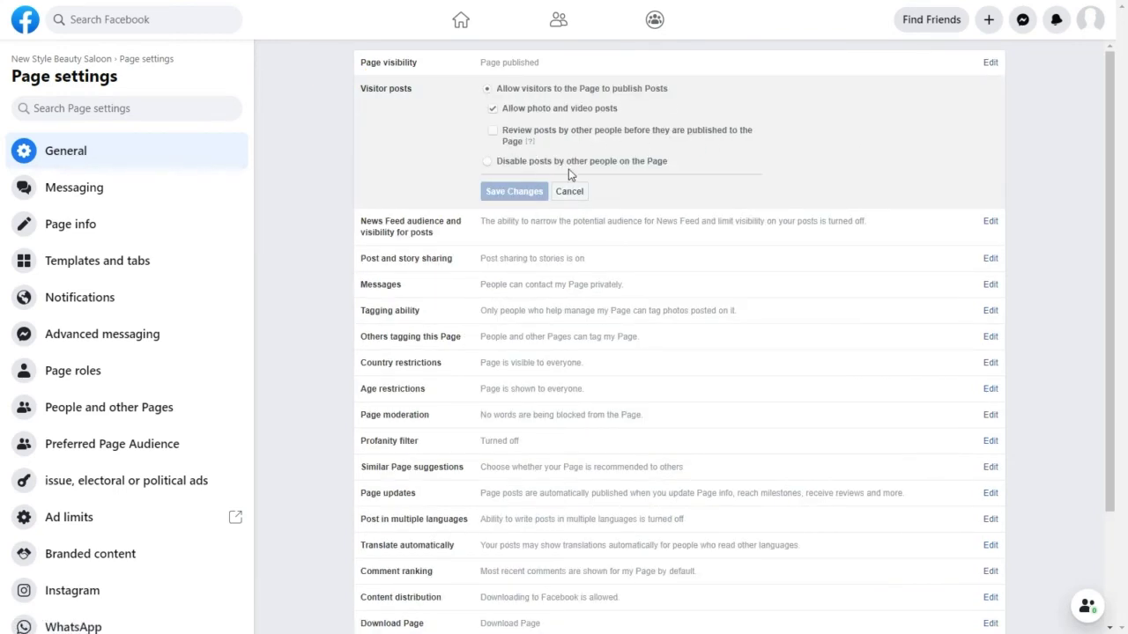
left_click(429, 231)
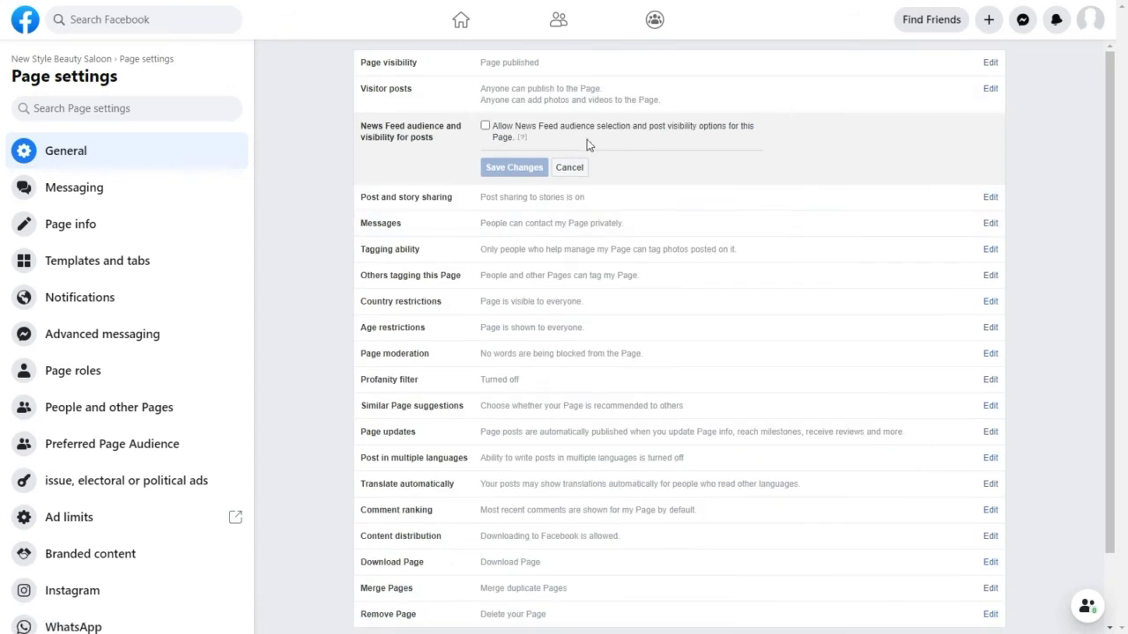
left_click(501, 205)
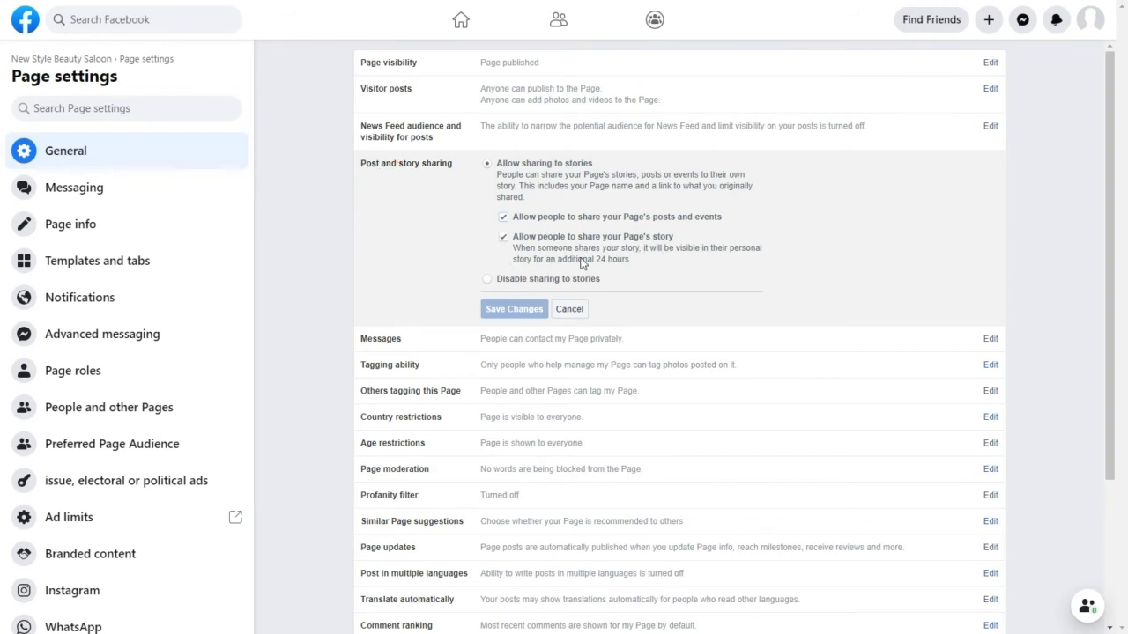
left_click(568, 309)
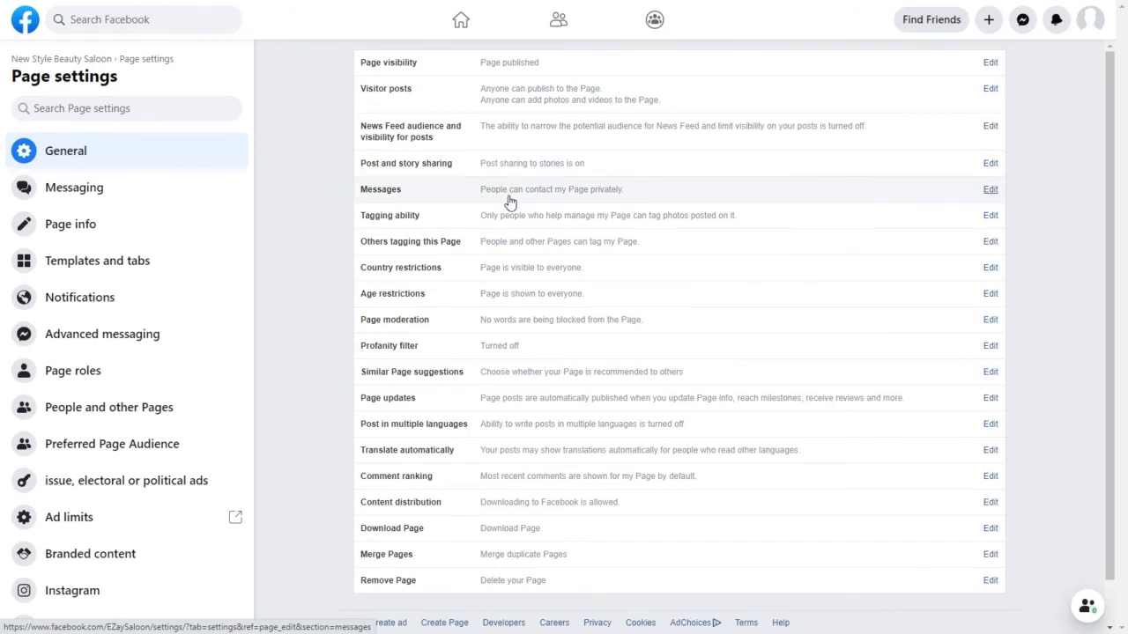
left_click(587, 200)
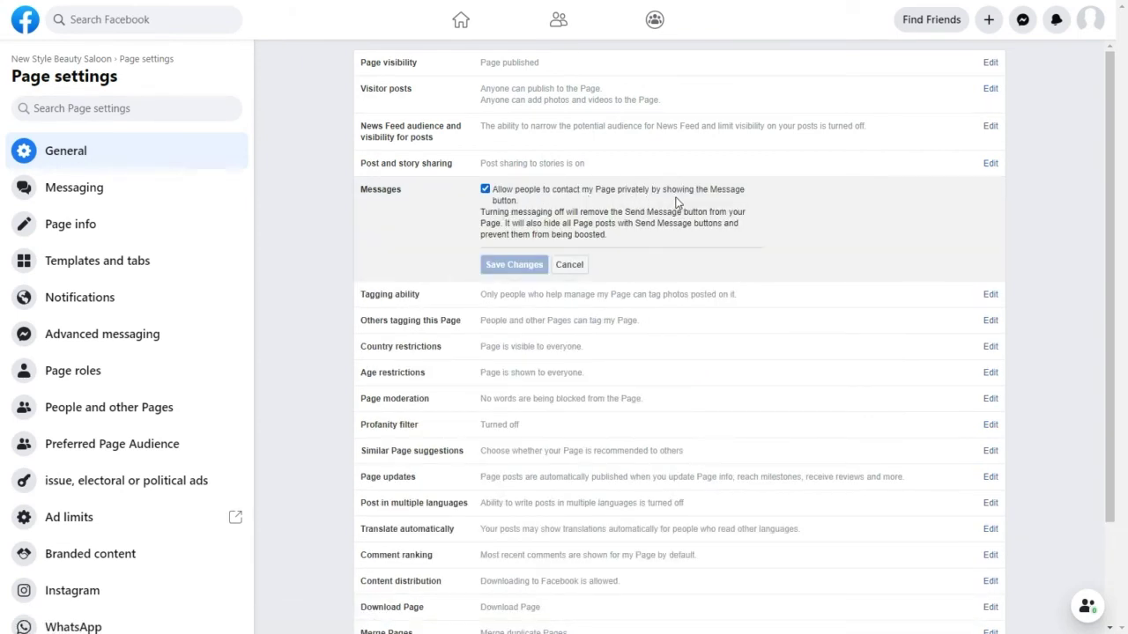
left_click(570, 264)
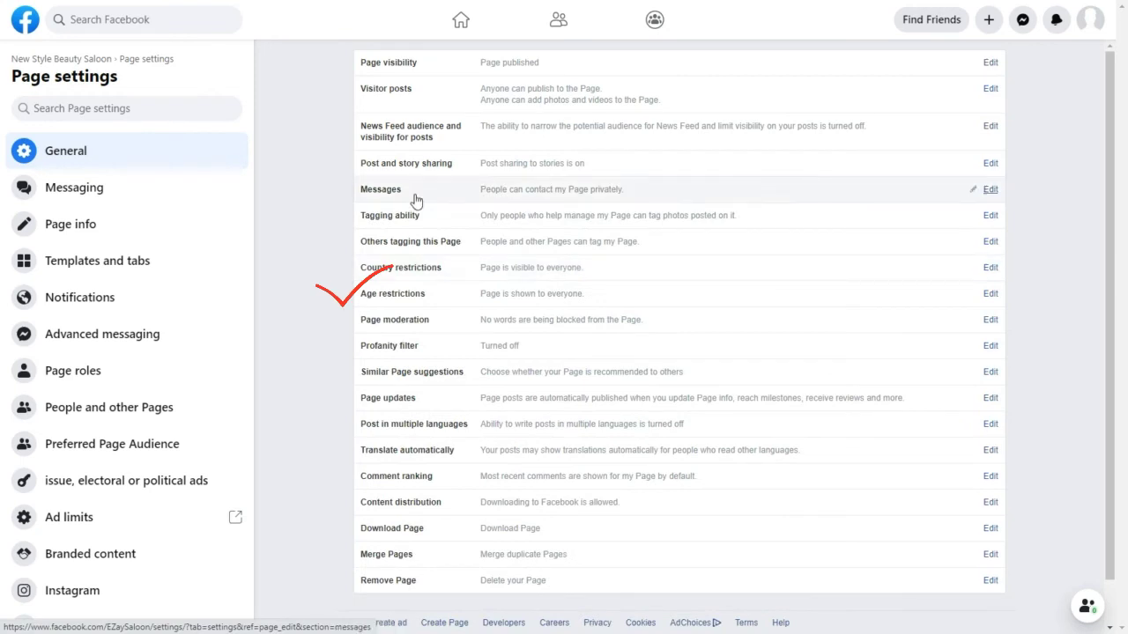
Step: Allow others to tag the Page's photos and videos, keeping tagging by people and Pages on
left_click(528, 221)
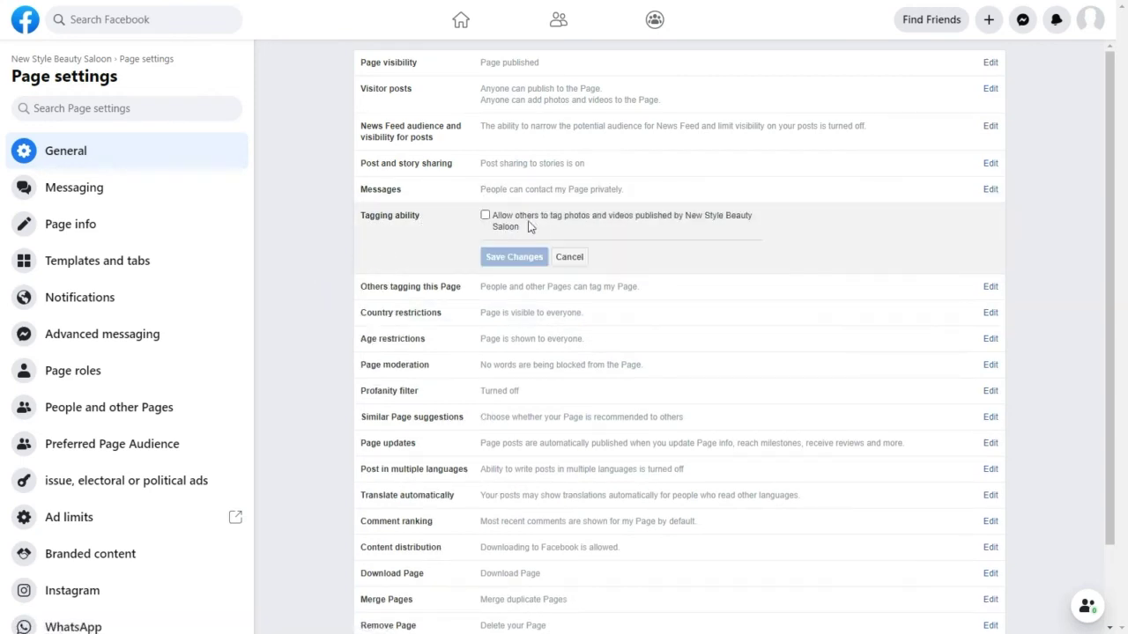
left_click(485, 215)
left_click(513, 256)
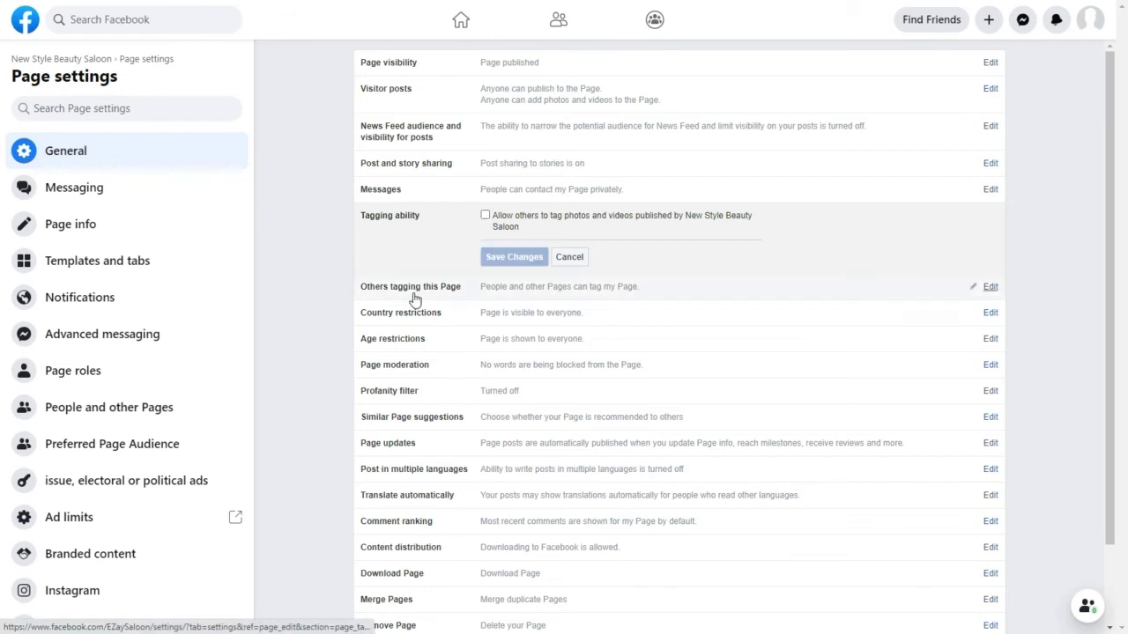
left_click(496, 293)
left_click(484, 241)
left_click(485, 241)
Step: Restrict the Page to viewers in Pakistan only, then bring up the age restriction choices
left_click(421, 377)
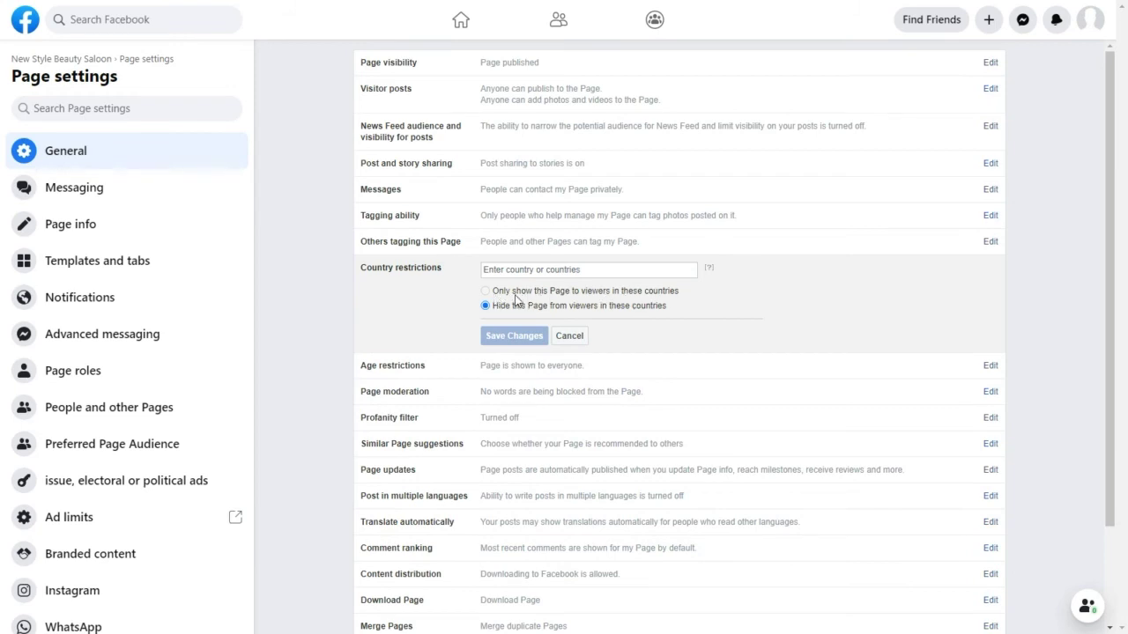
left_click(502, 270)
type("pakis")
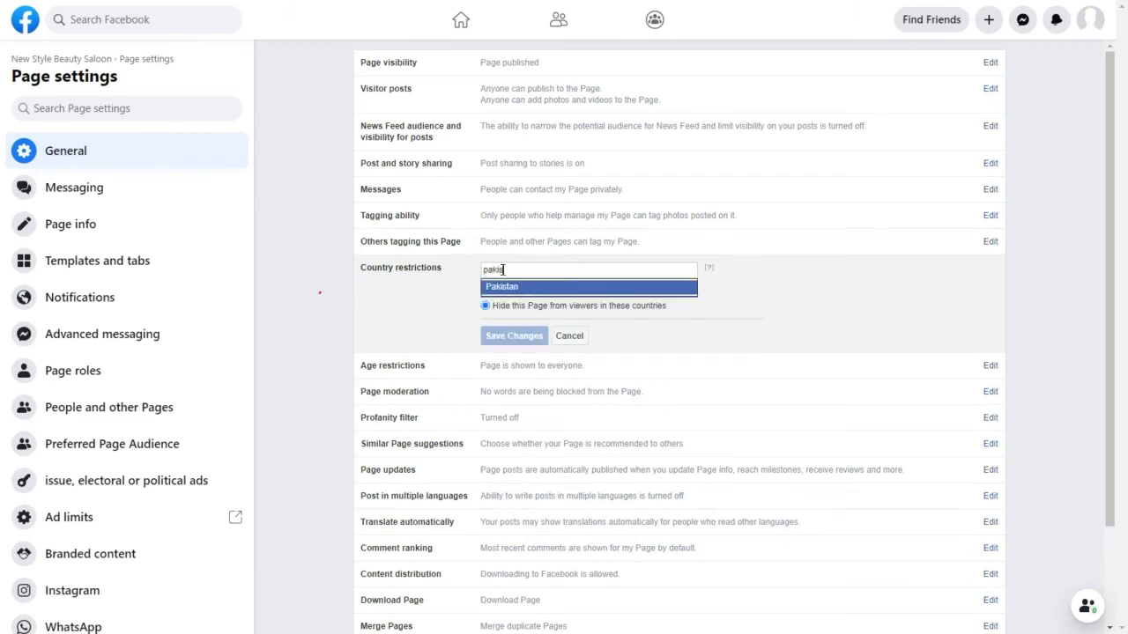
left_click(508, 288)
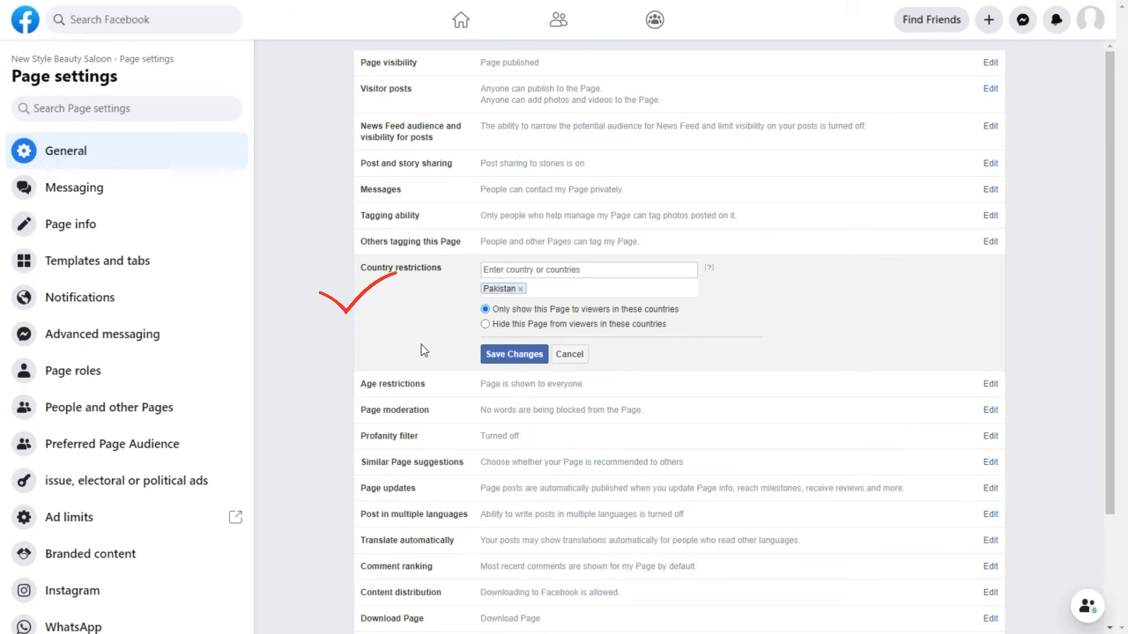
left_click(514, 353)
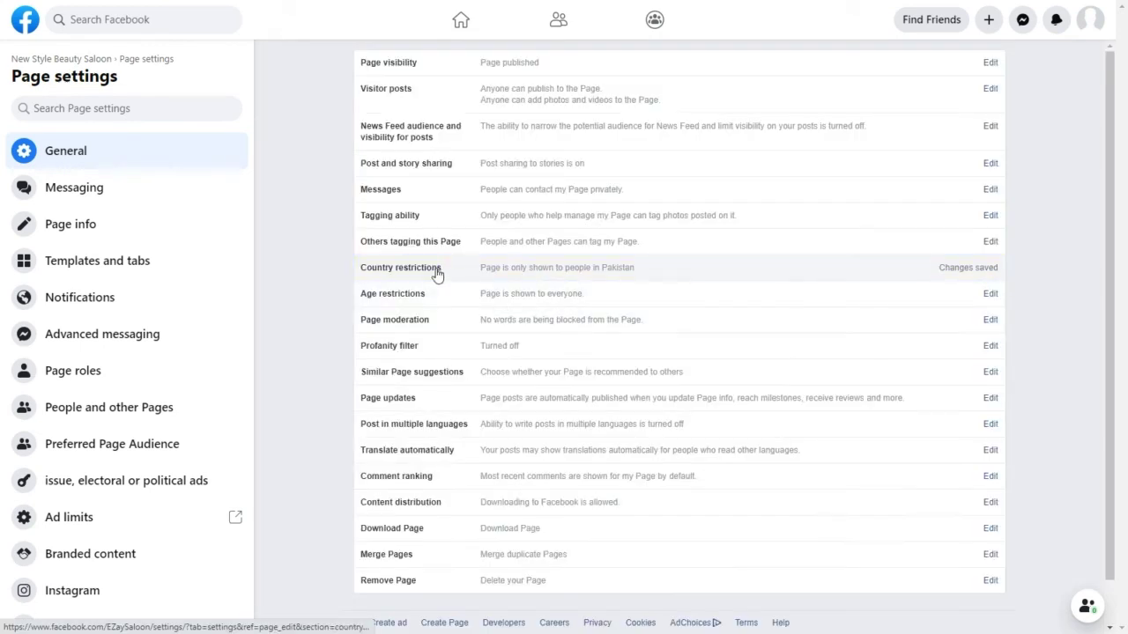
left_click(518, 299)
left_click(524, 298)
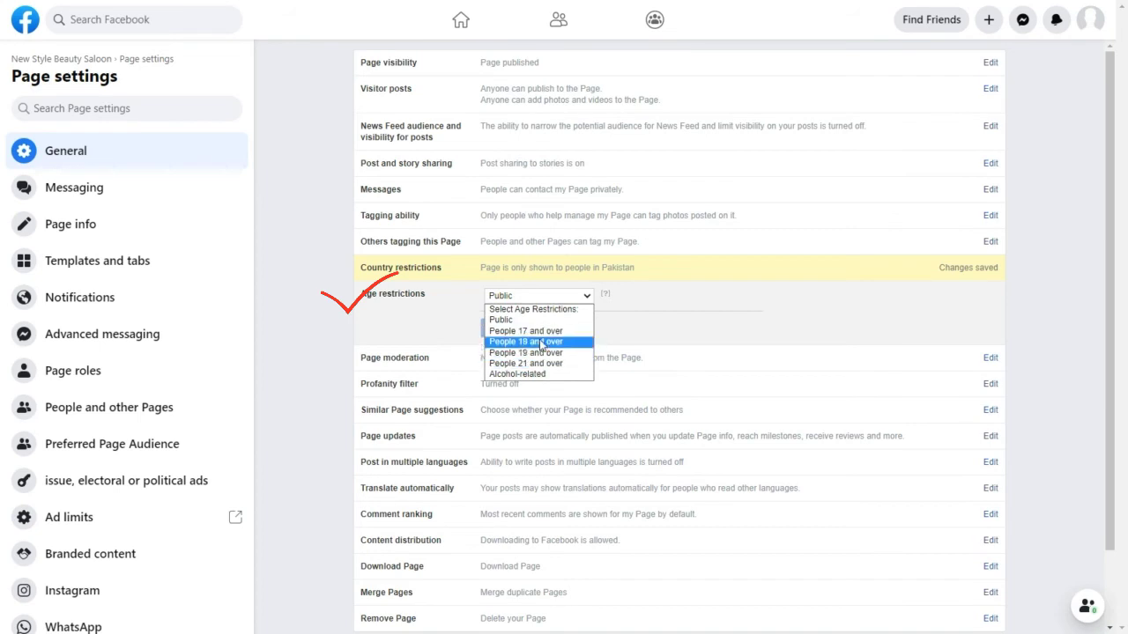
key("Escape")
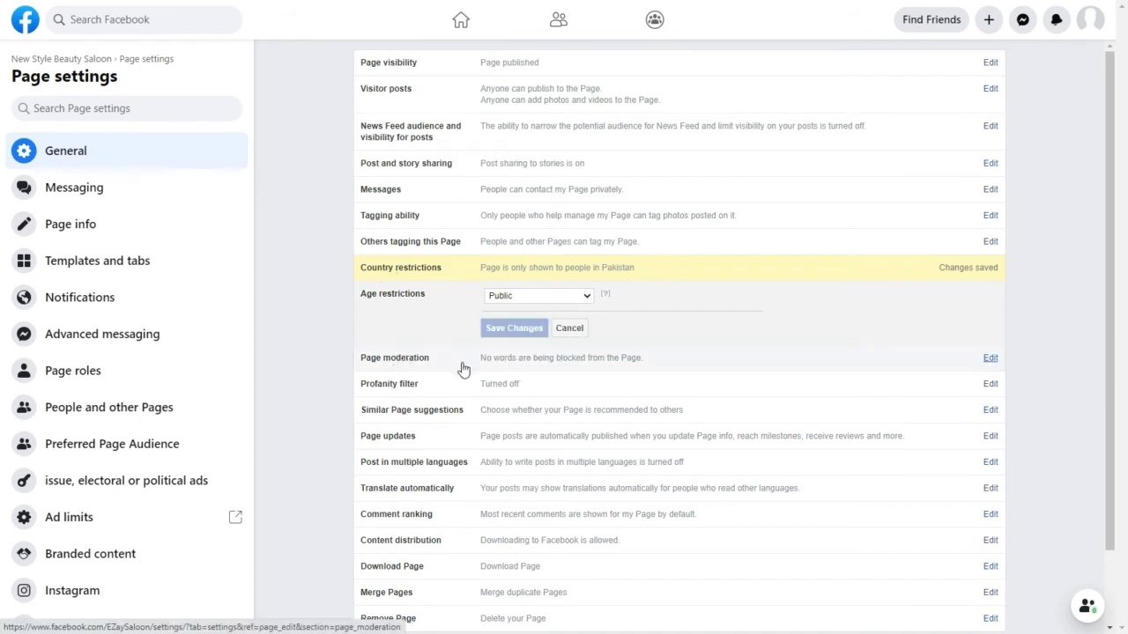
left_click(463, 368)
left_click(534, 341)
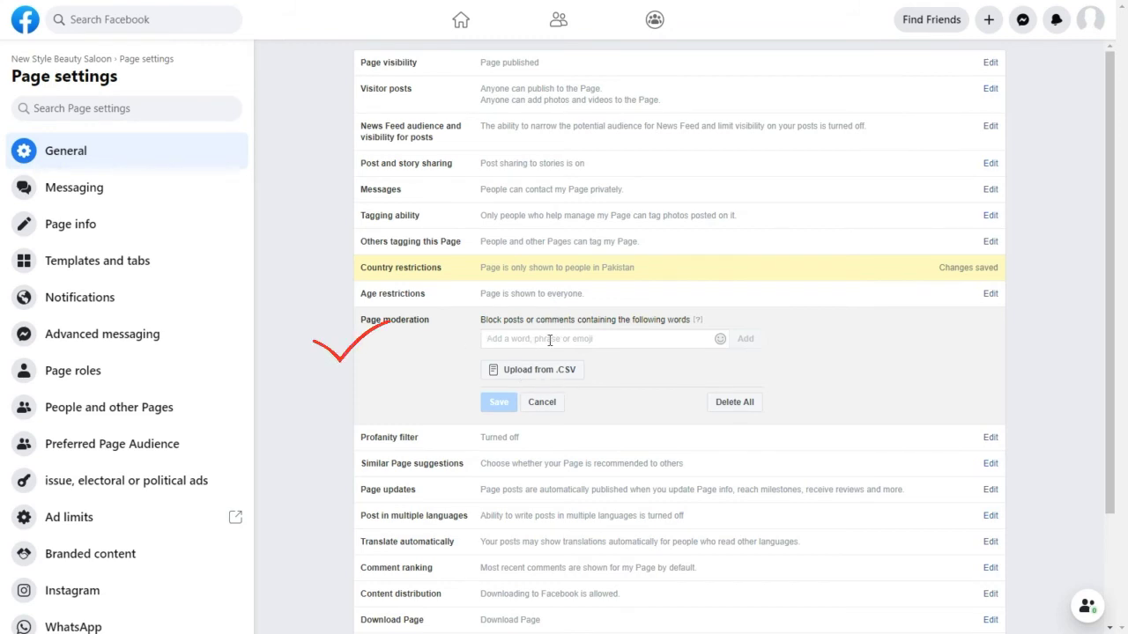
left_click(394, 439)
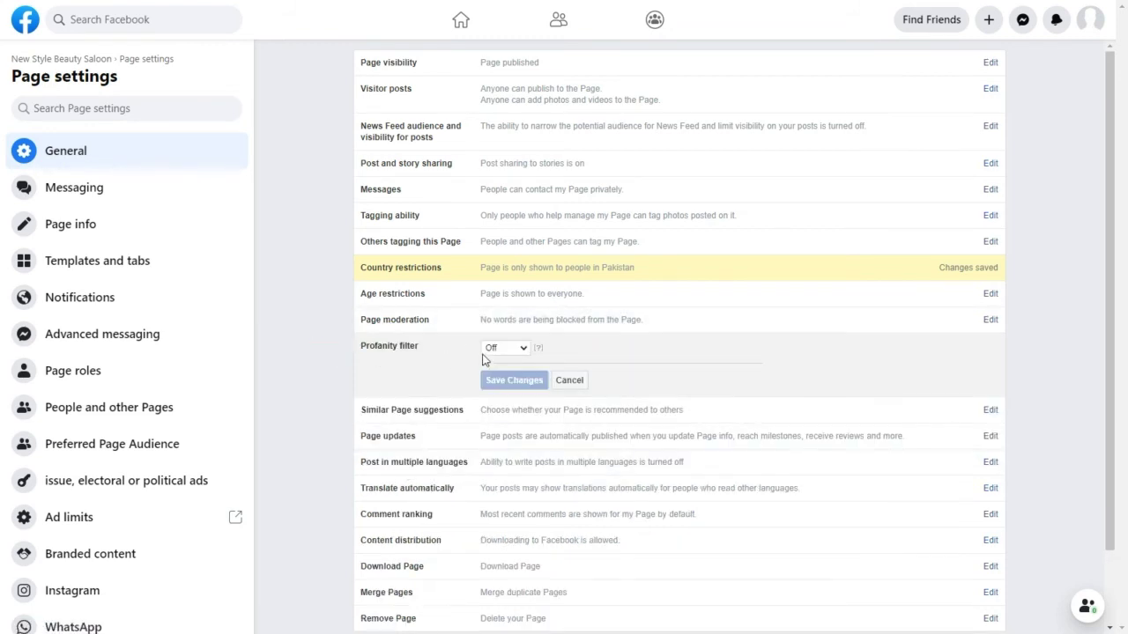
left_click(509, 348)
left_click(508, 348)
mouse_move(539, 351)
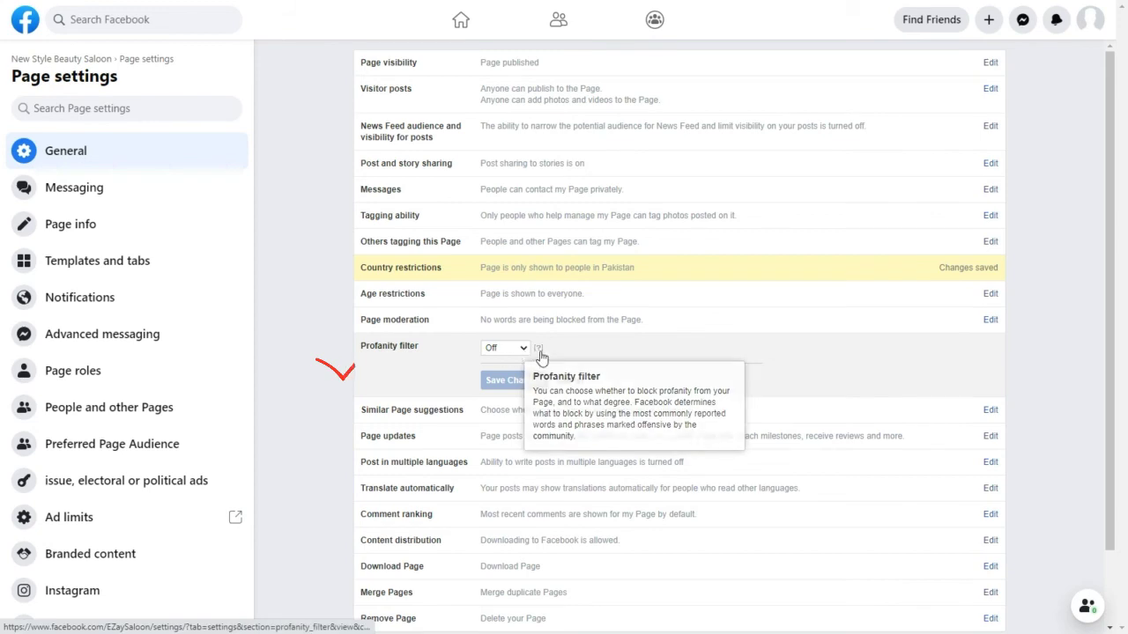
left_click(416, 412)
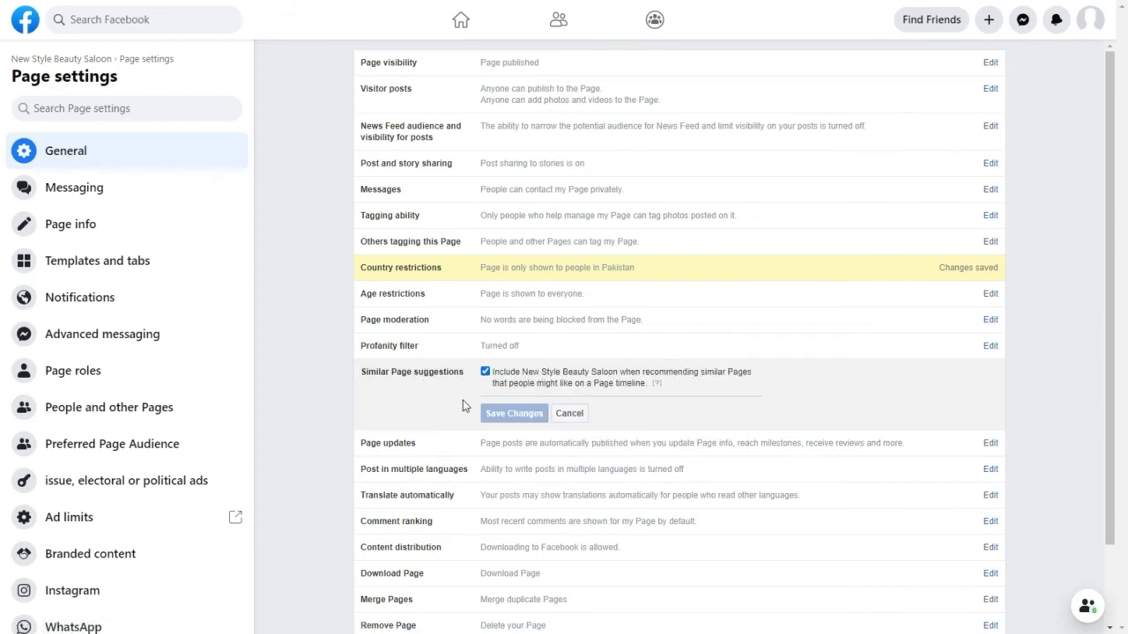
left_click(411, 448)
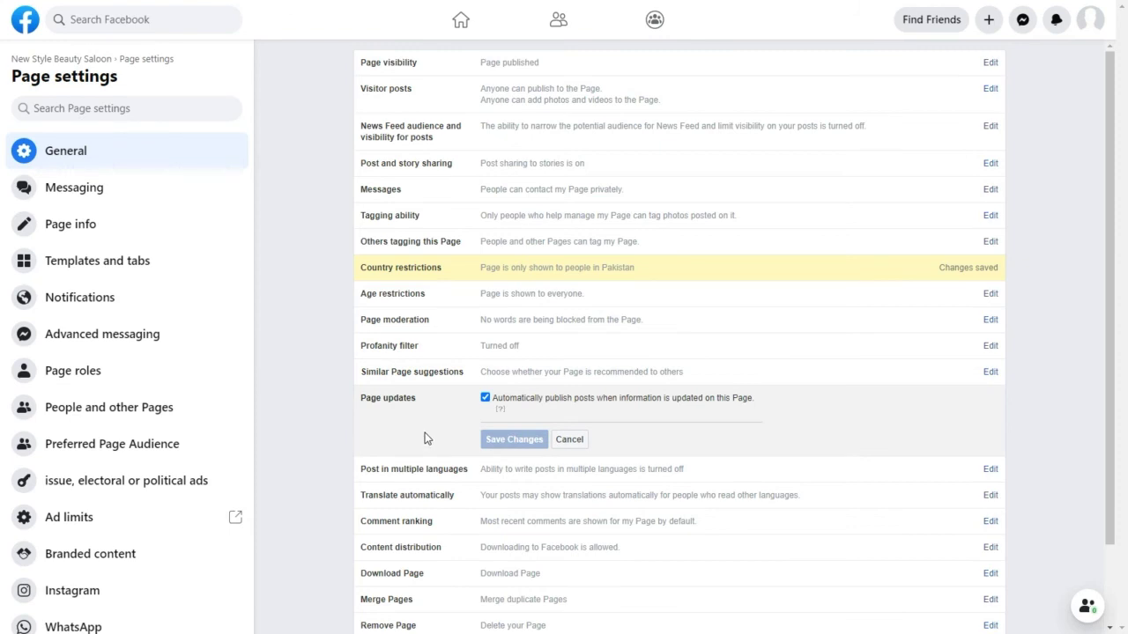
left_click(410, 469)
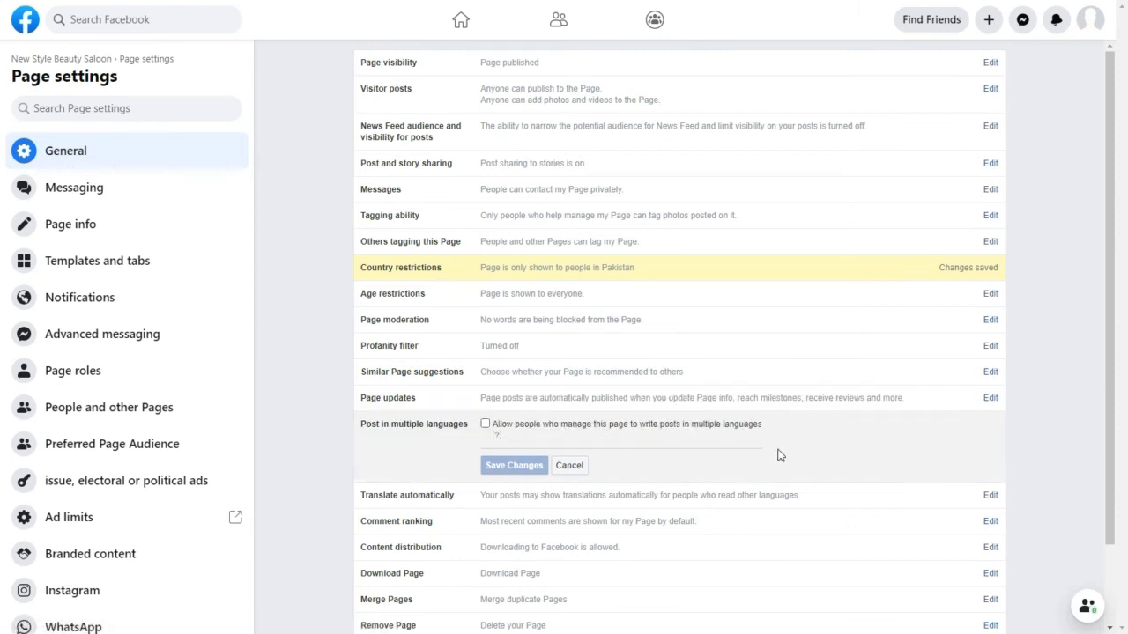
scroll(779, 455, "down", 2)
left_click(485, 331)
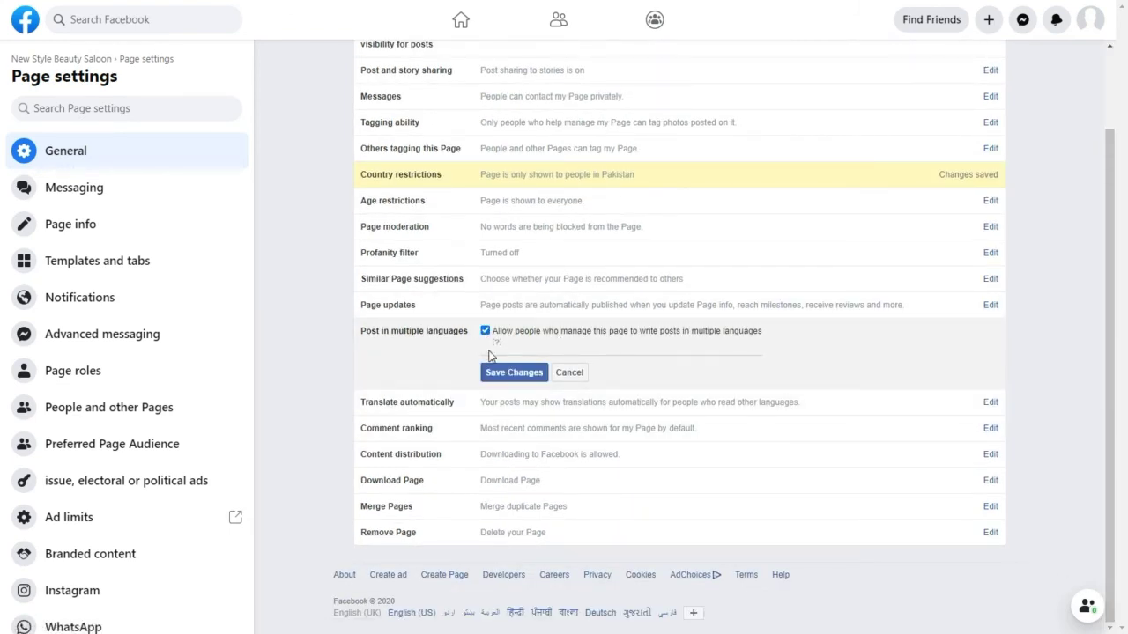
left_click(485, 330)
left_click(423, 402)
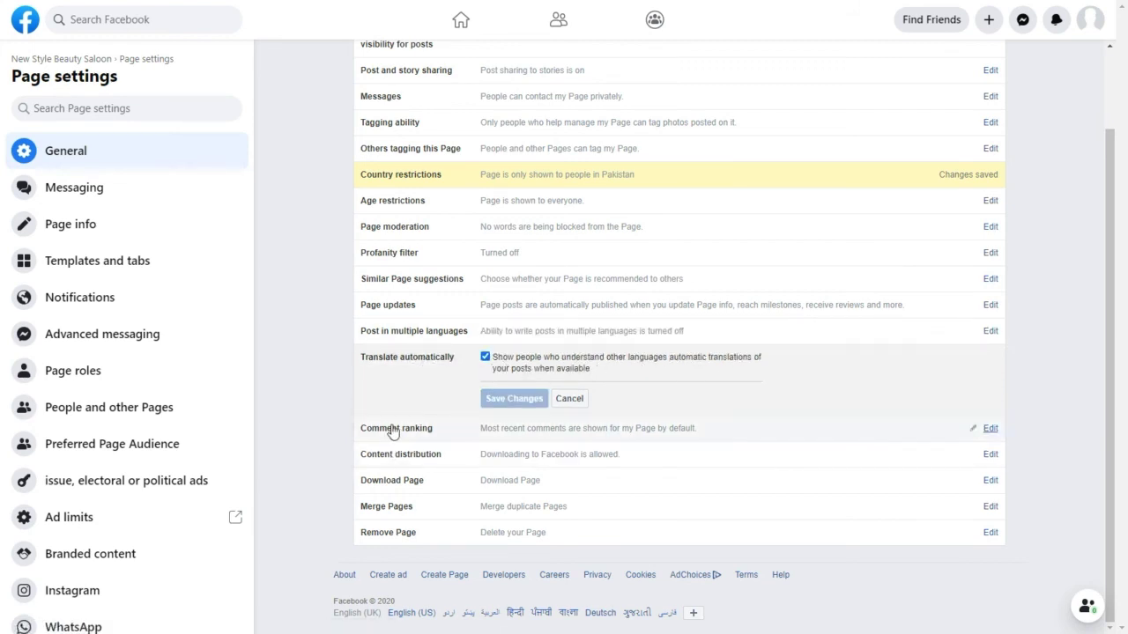
left_click(392, 428)
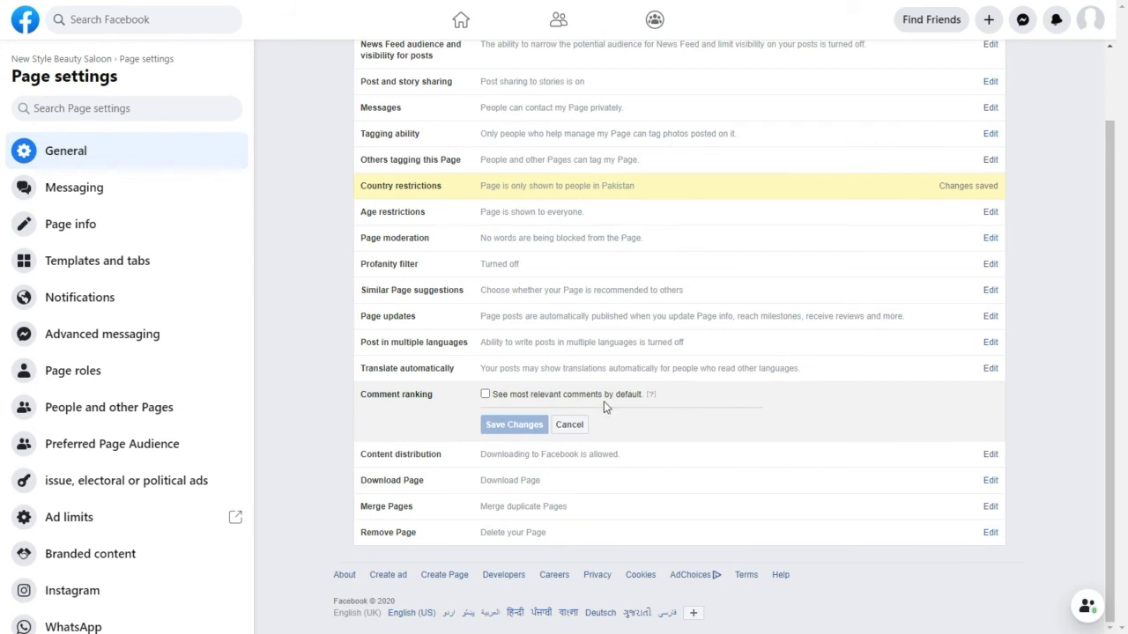
left_click(401, 456)
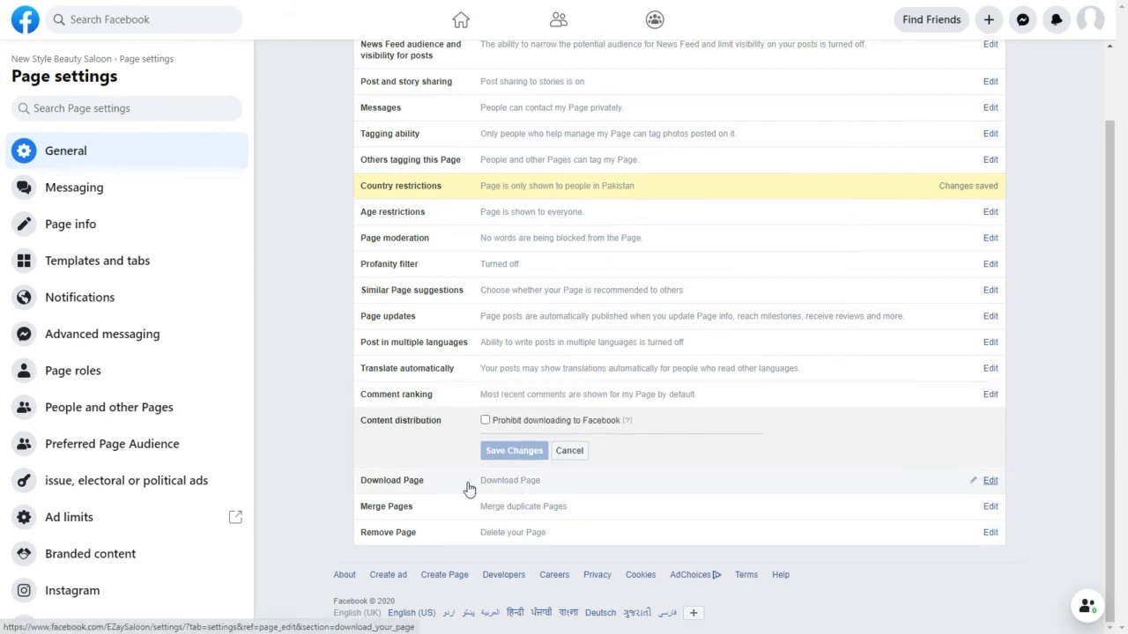
left_click(418, 483)
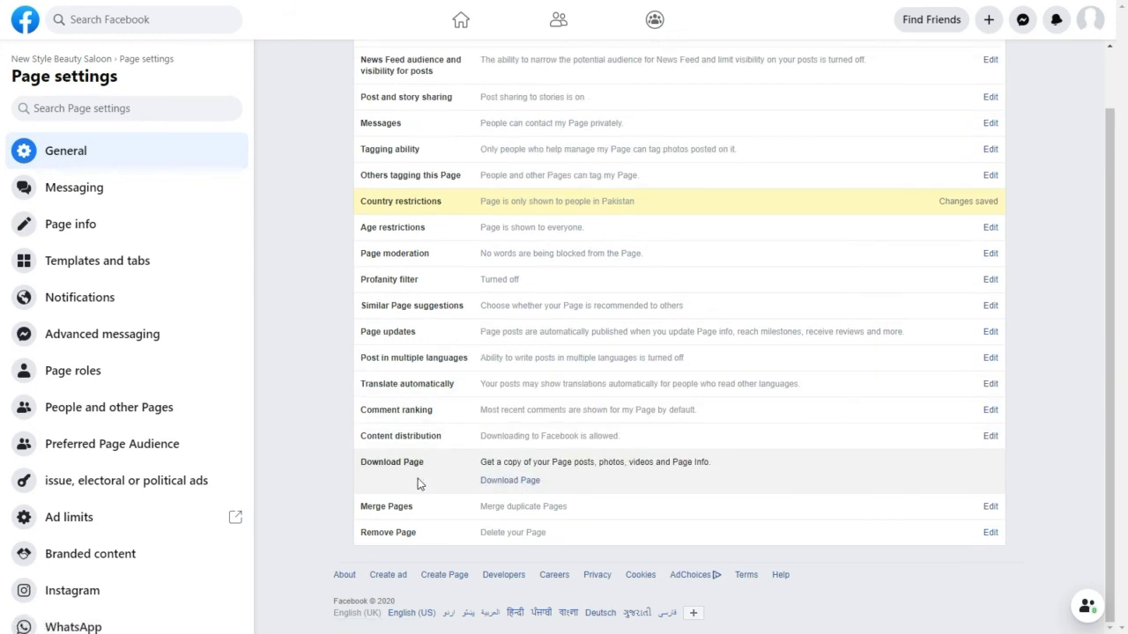
left_click(493, 515)
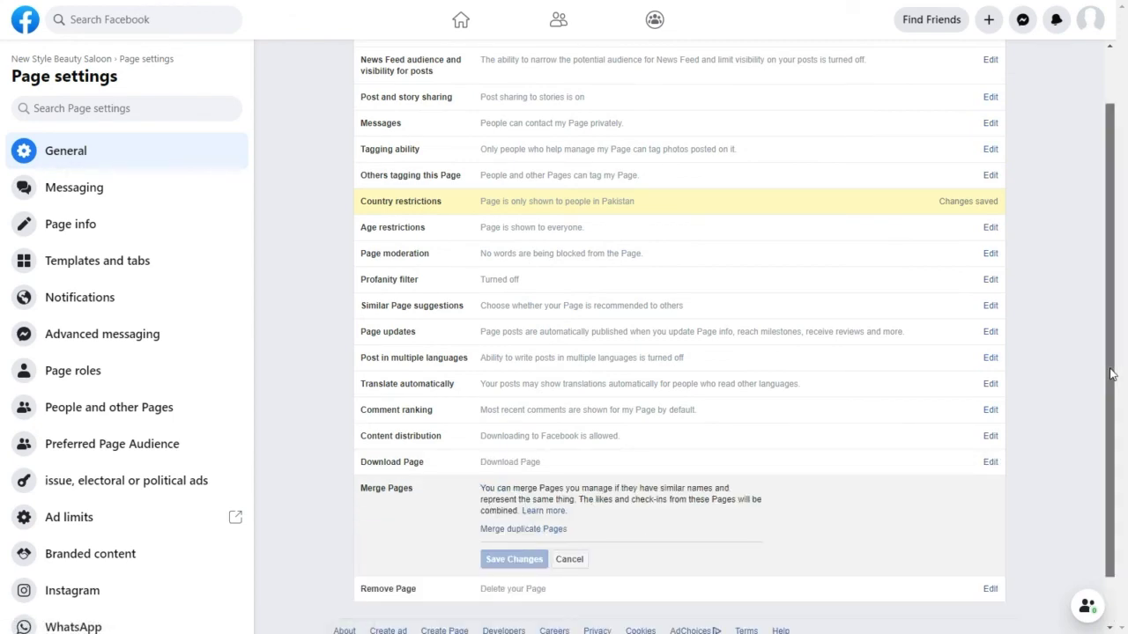
scroll(1118, 432, "down", 1)
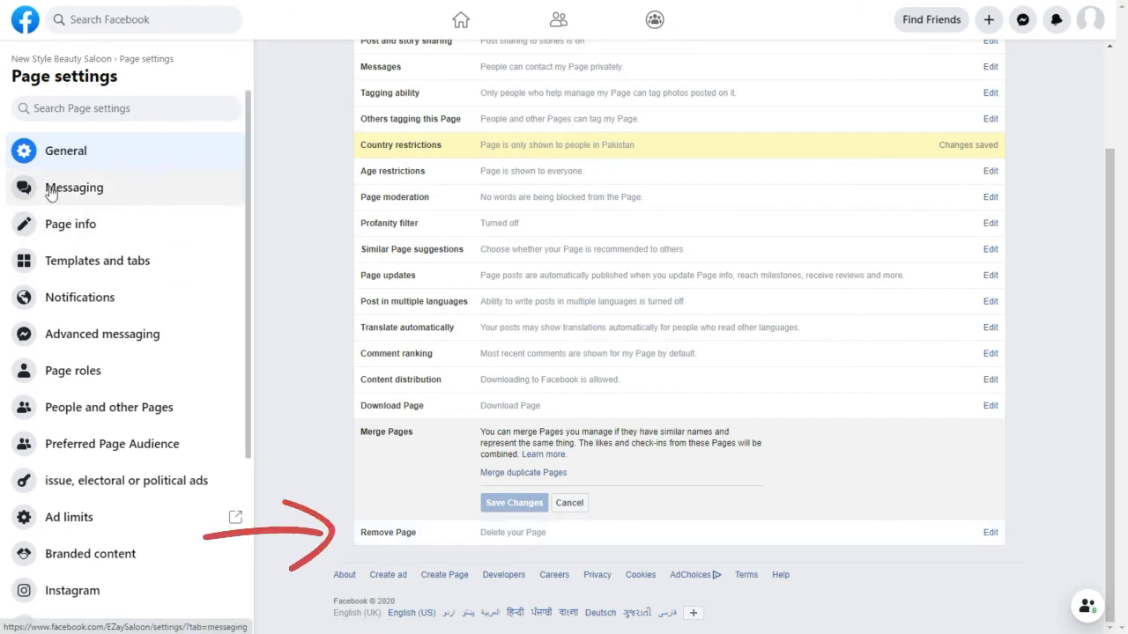
Step: In the Page's Messaging settings, set up automated responses under 'During a Messenger conversation'
left_click(18, 191)
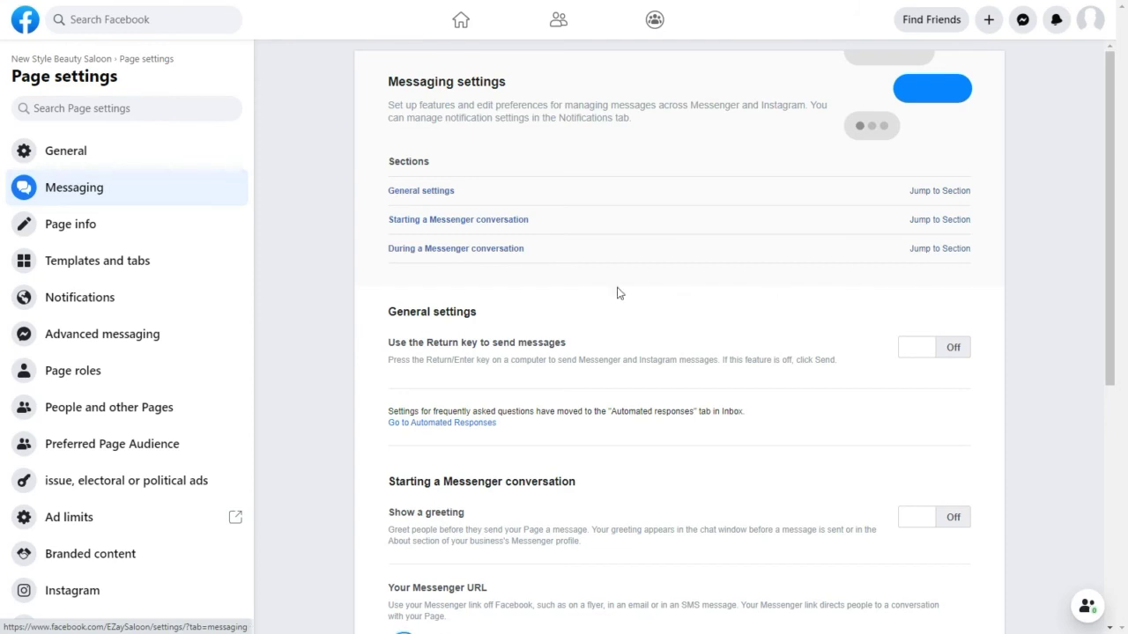
left_click(940, 191)
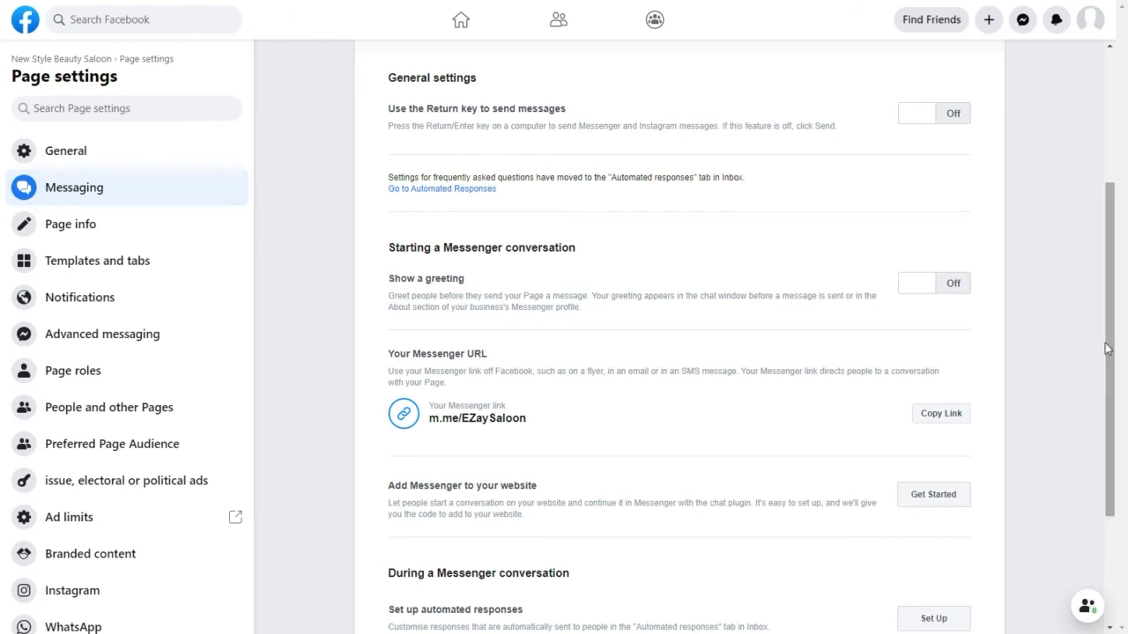
scroll(1110, 352, "down", 2)
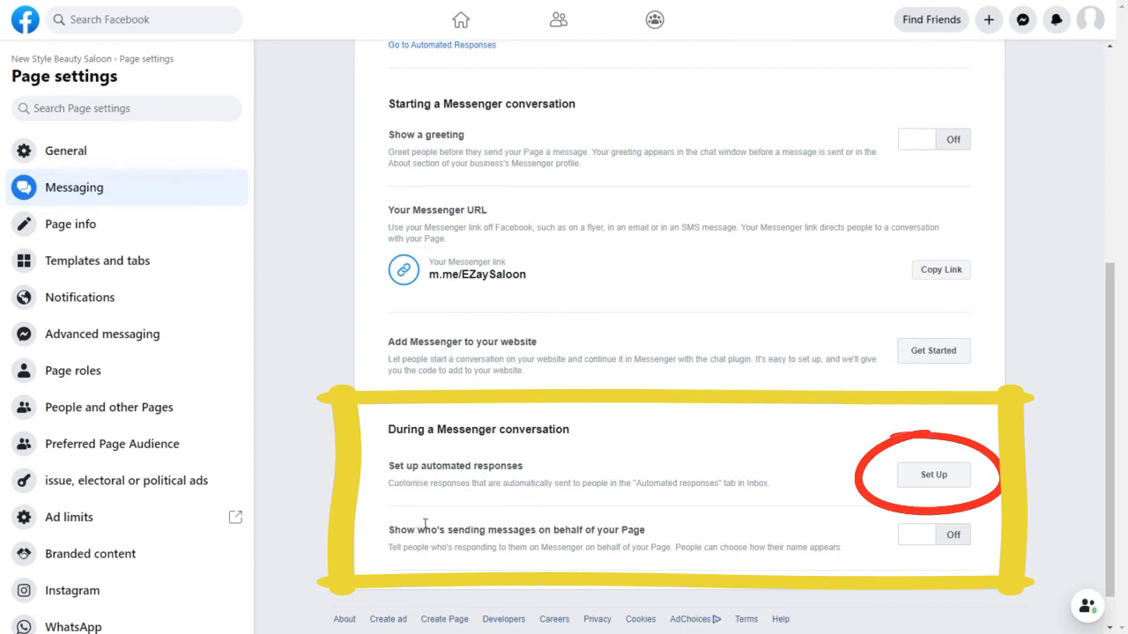
left_click(917, 477)
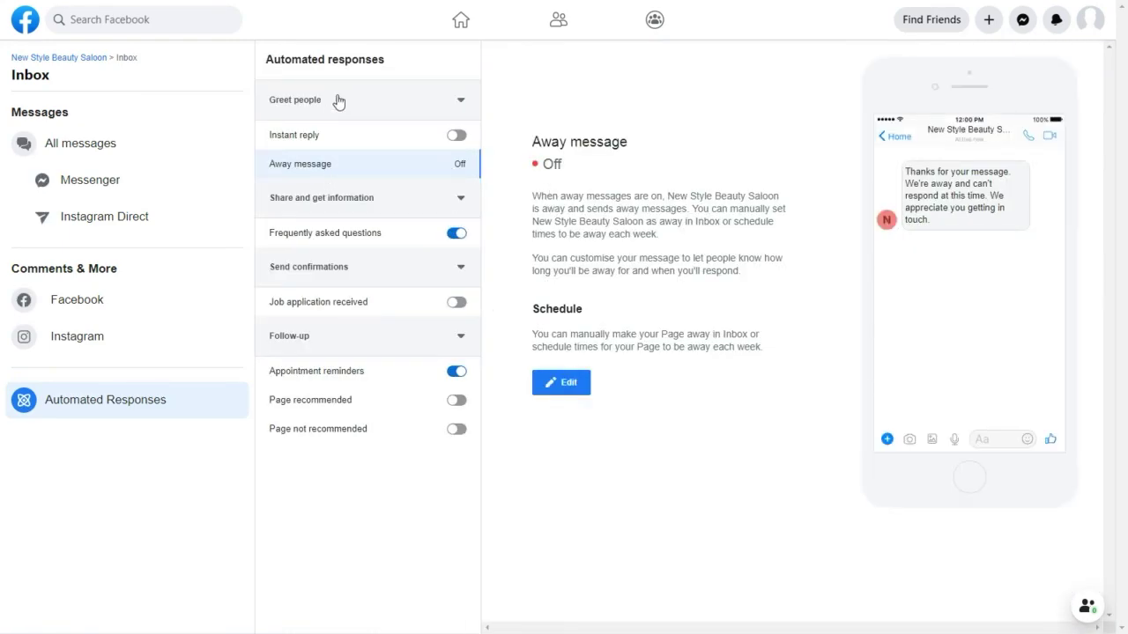
Step: Switch on Instant reply and browse the response groups down to Frequently asked questions
left_click(455, 134)
left_click(460, 199)
left_click(460, 199)
left_click(331, 200)
left_click(338, 239)
left_click(339, 239)
left_click(351, 206)
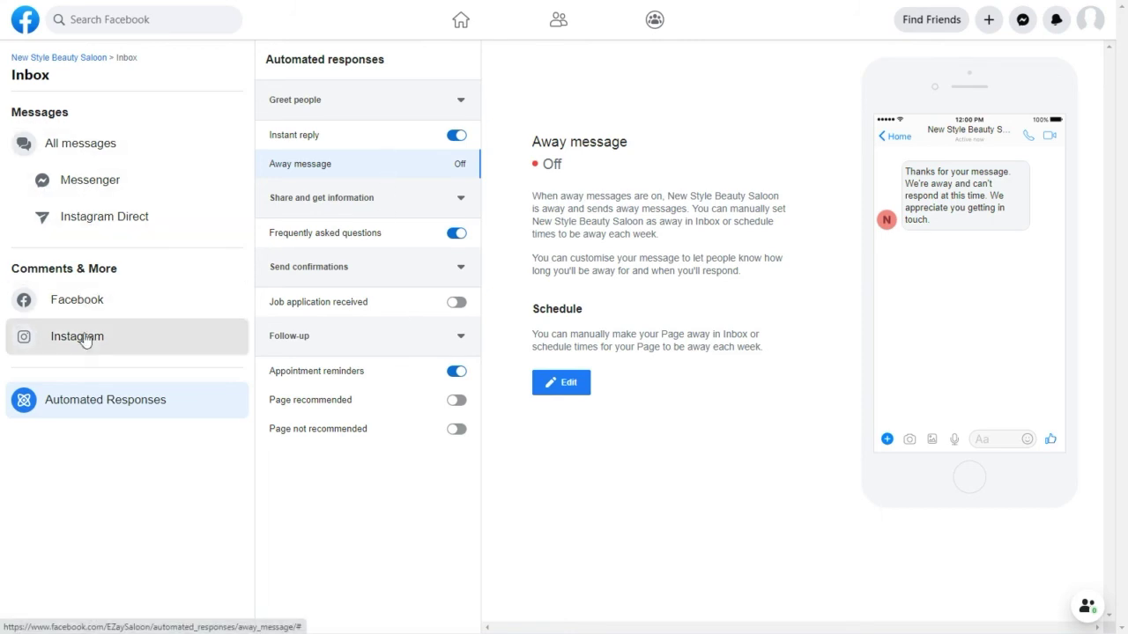
Step: Go back to the Page settings and show the Page info form
left_click(56, 59)
left_click(83, 536)
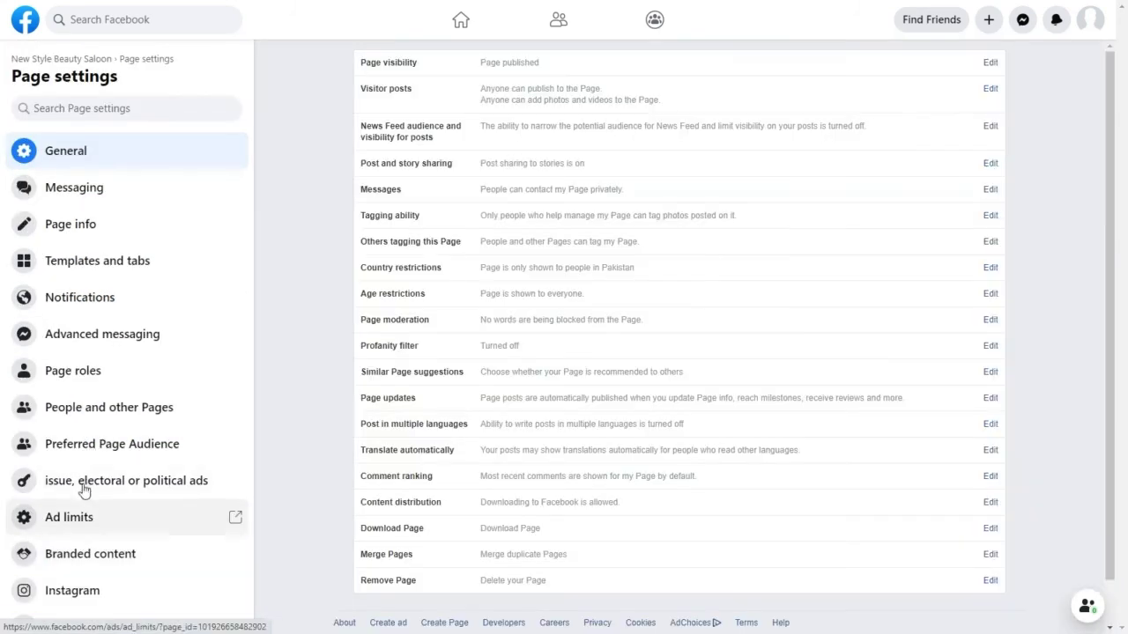
left_click(80, 230)
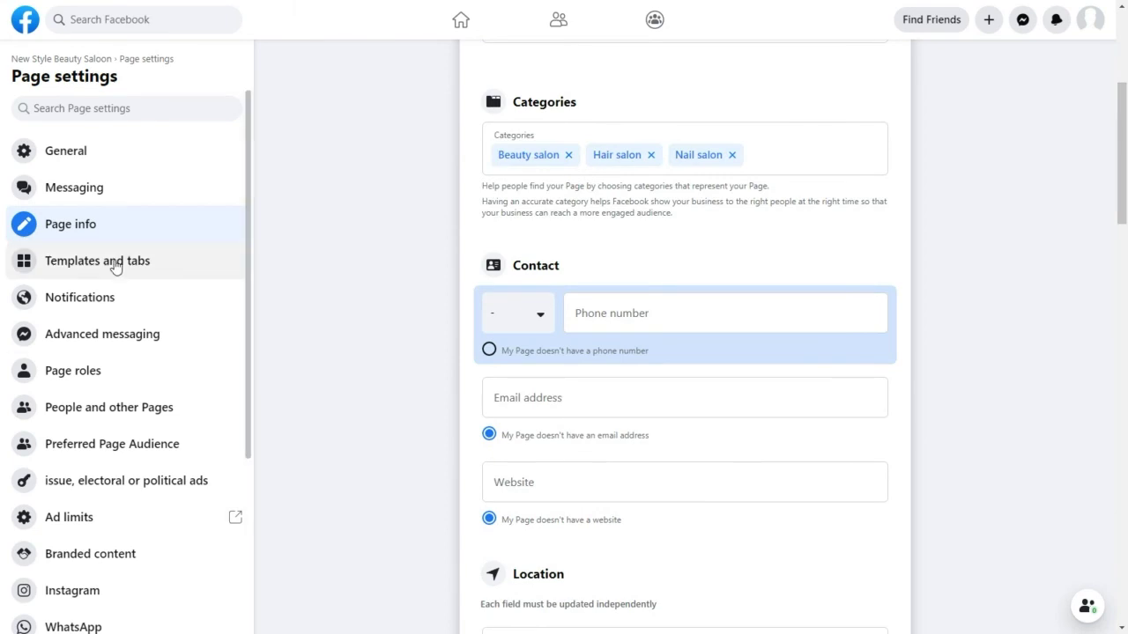
Step: Browse the available Page templates in Templates and tabs without changing the template
left_click(115, 267)
left_click(804, 148)
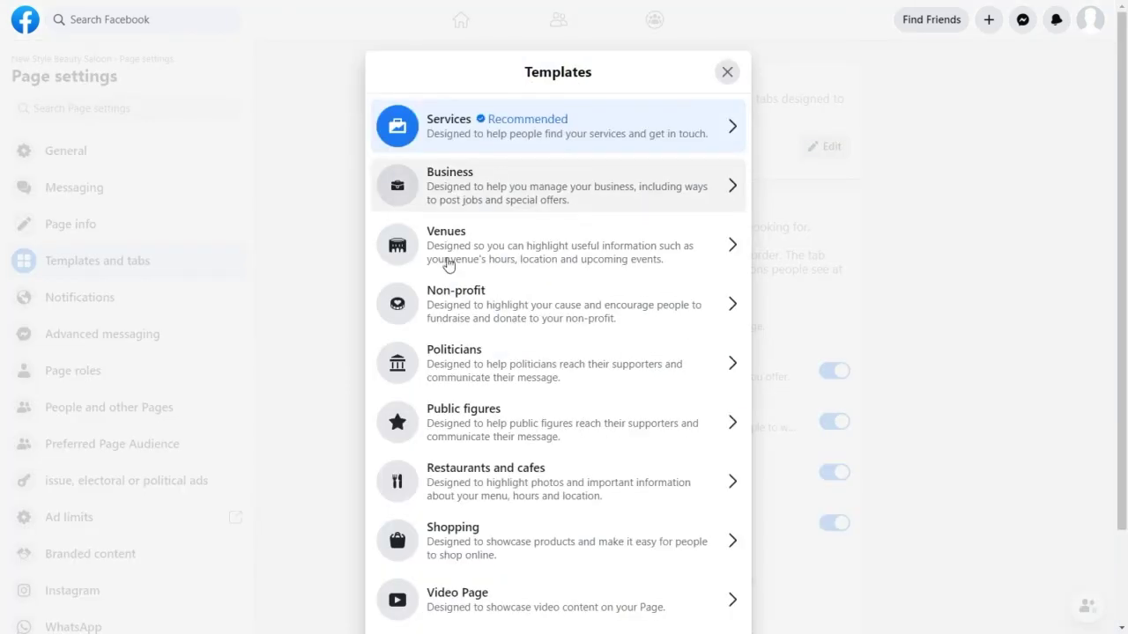
scroll(461, 554, "down", 2)
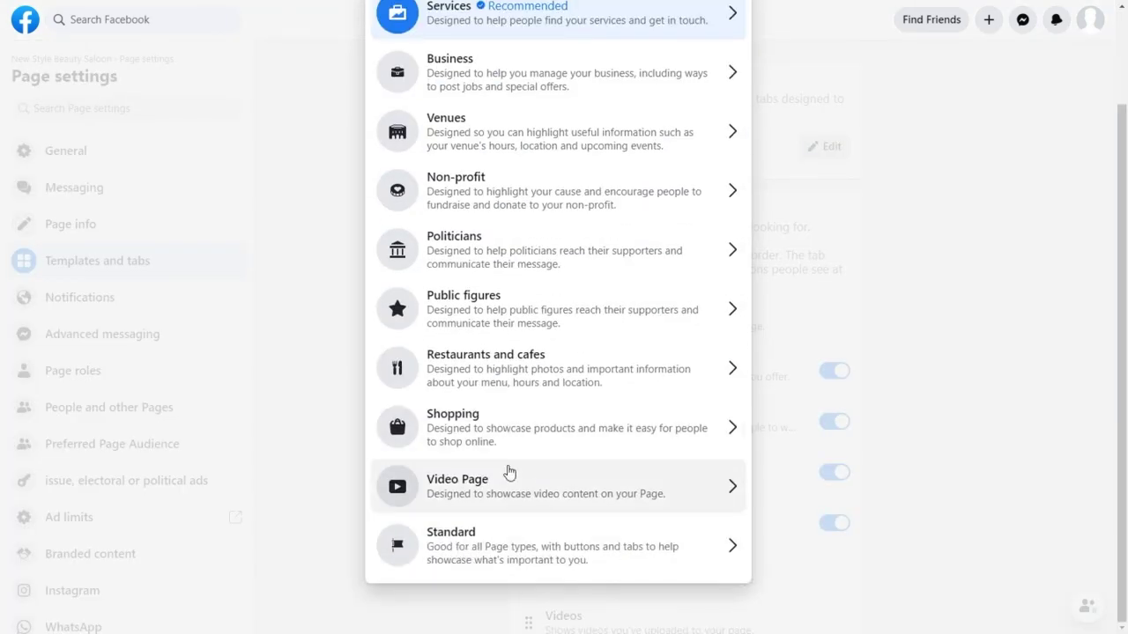
scroll(506, 471, "up", 2)
left_click(726, 72)
Step: Scroll to the Tabs list and leave the Groups tab switched off
scroll(688, 138, "down", 2)
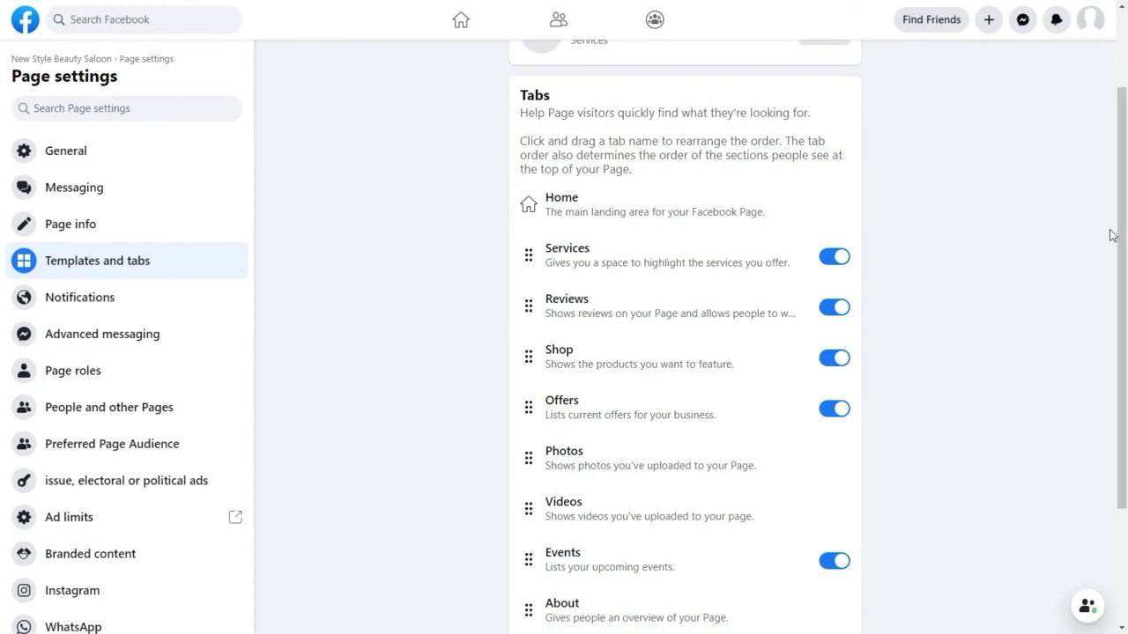
scroll(1112, 235, "down", 1)
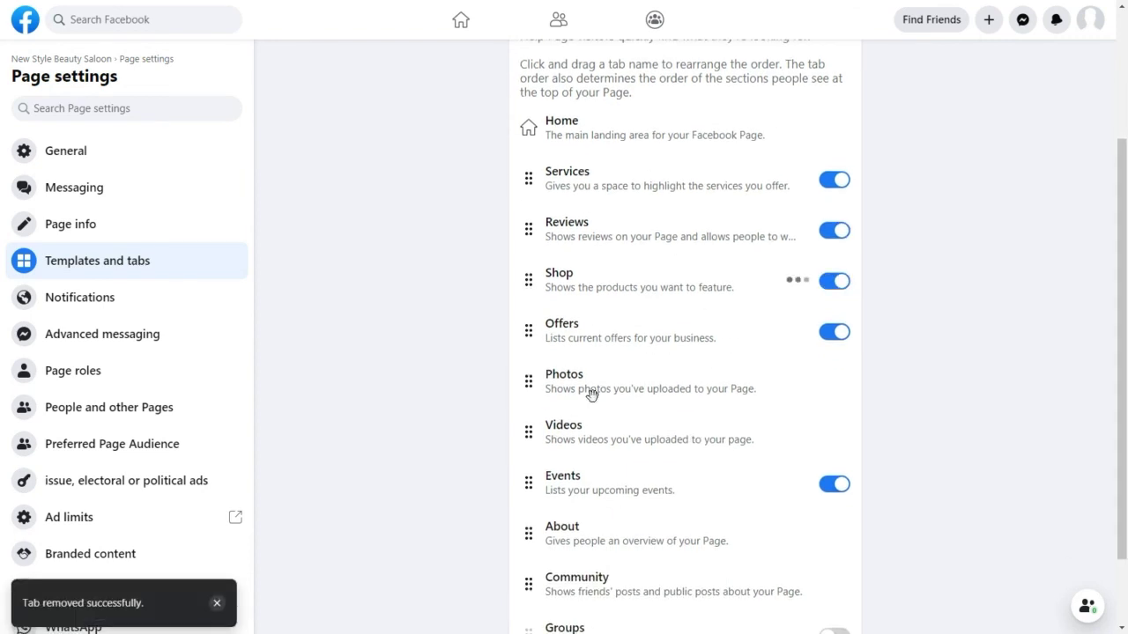
scroll(570, 562, "down", 1)
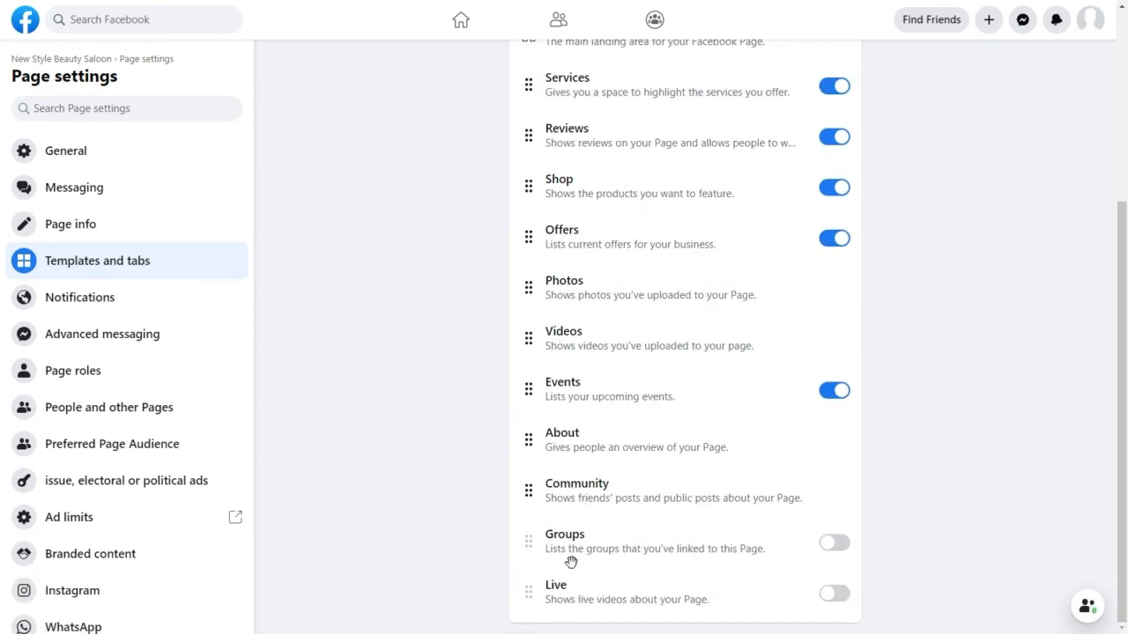
left_click(832, 545)
left_click(832, 545)
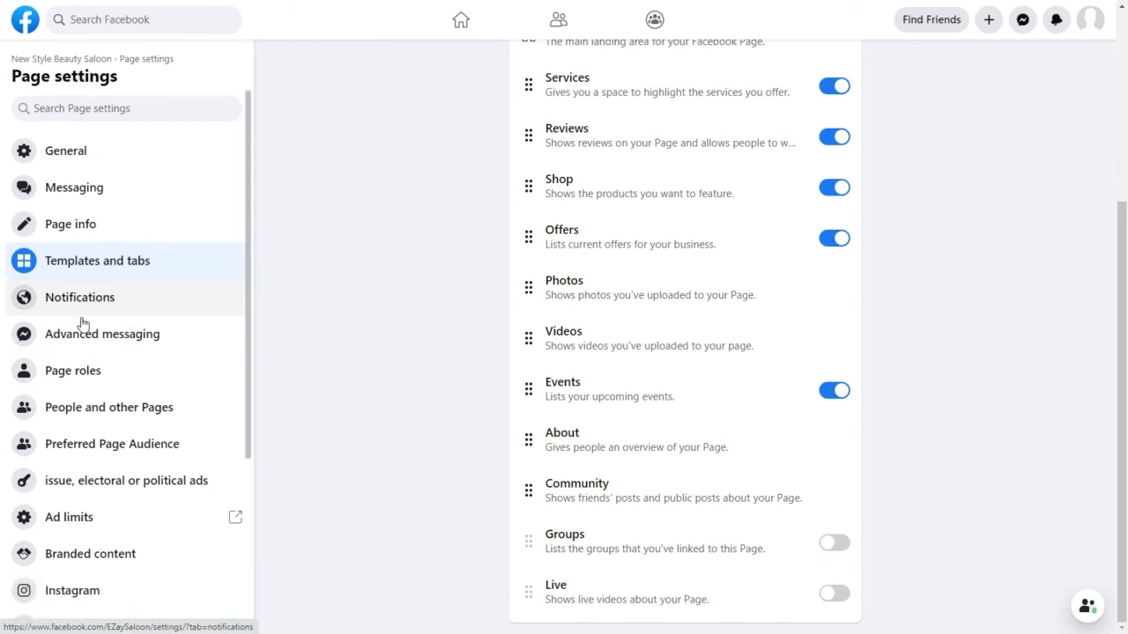
Step: Return to the New Style Beauty Saloon home and scroll down the Page and back to the top
left_click(62, 59)
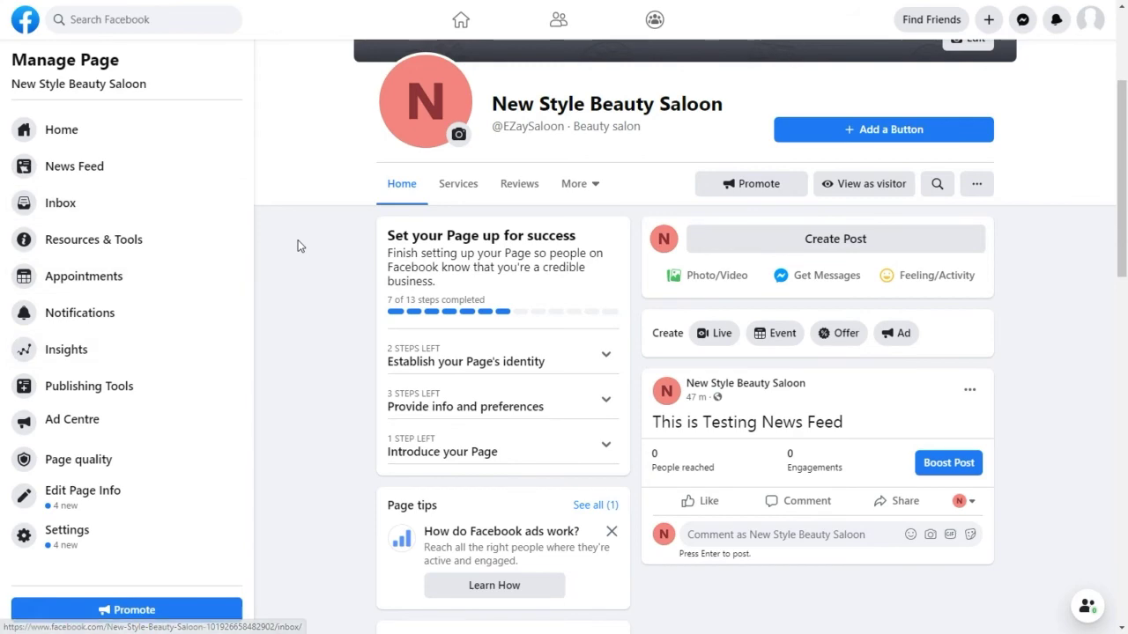
left_click_drag(1125, 126, 1125, 399)
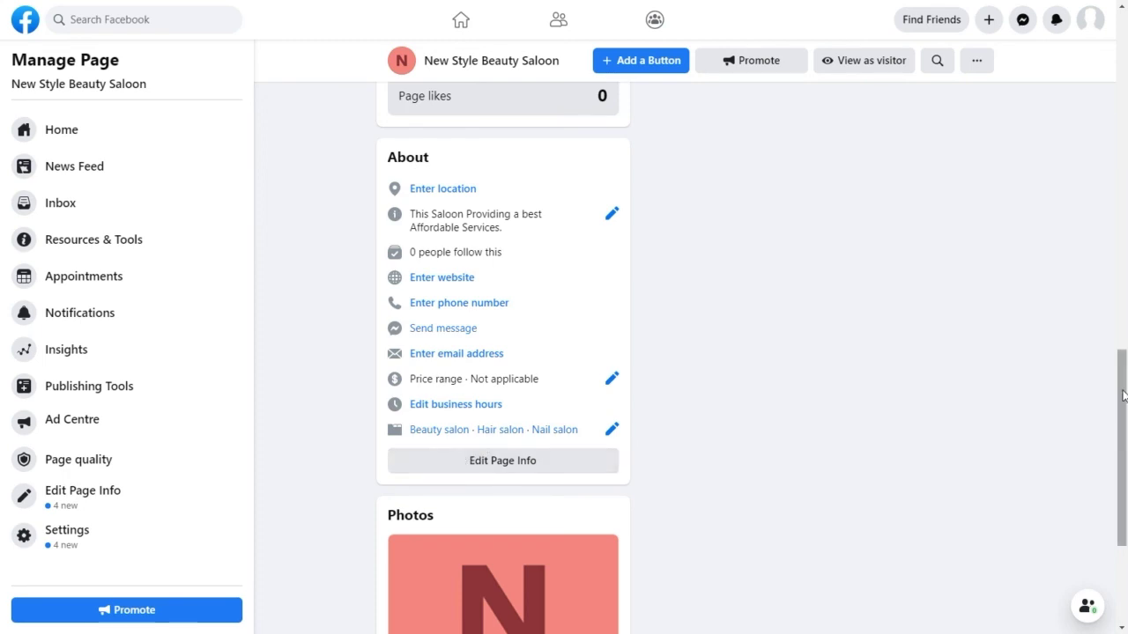
left_click_drag(1125, 388, 1124, 41)
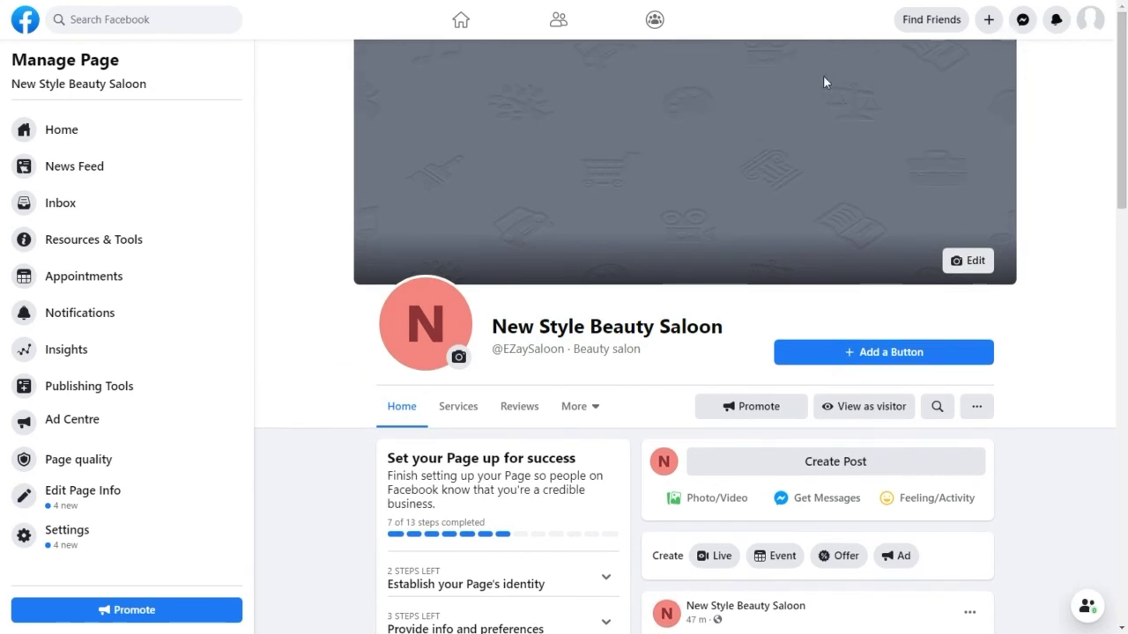
Step: Upload the Fastest Trains image as the saloon Page's new cover photo
left_click(960, 261)
left_click(790, 362)
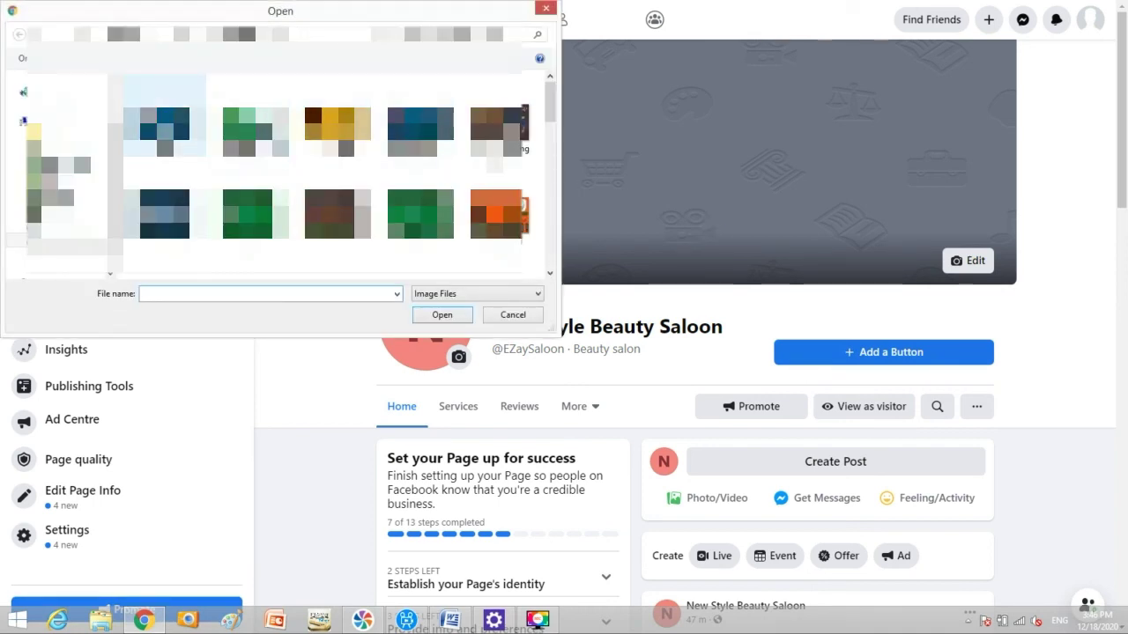
left_click_drag(549, 101, 551, 141)
double_click(317, 143)
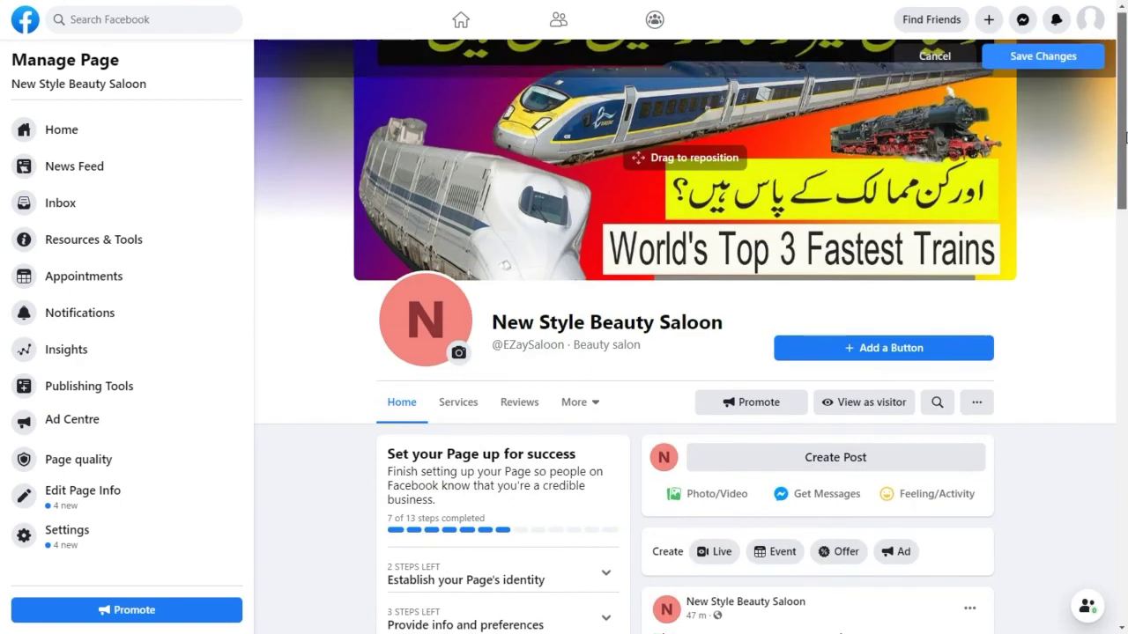
left_click_drag(1126, 138, 1126, 82)
scroll(440, 198, "down", 2)
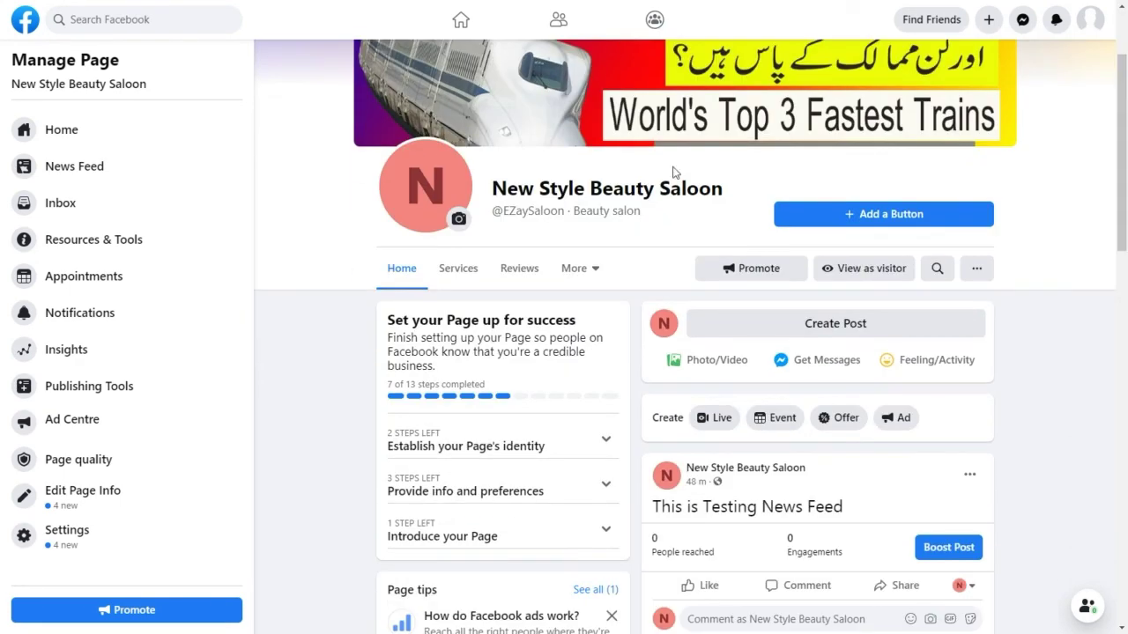
scroll(486, 214, "up", 1)
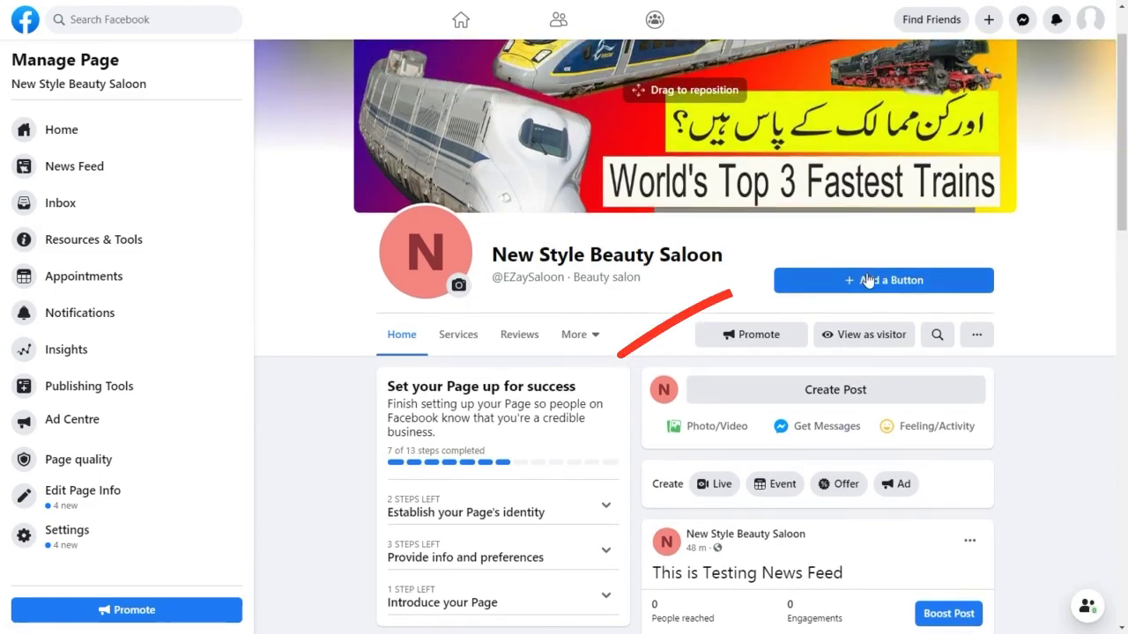
Step: Make the action button Book Now via Appointments on Facebook and continue to the Services list
left_click(779, 280)
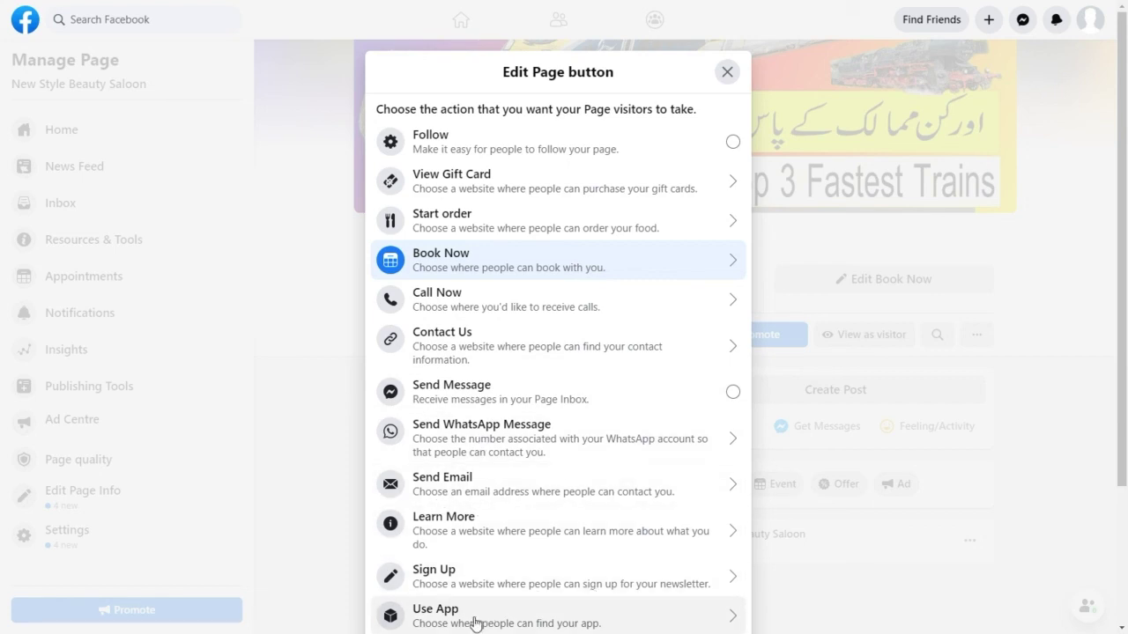
scroll(474, 616, "down", 2)
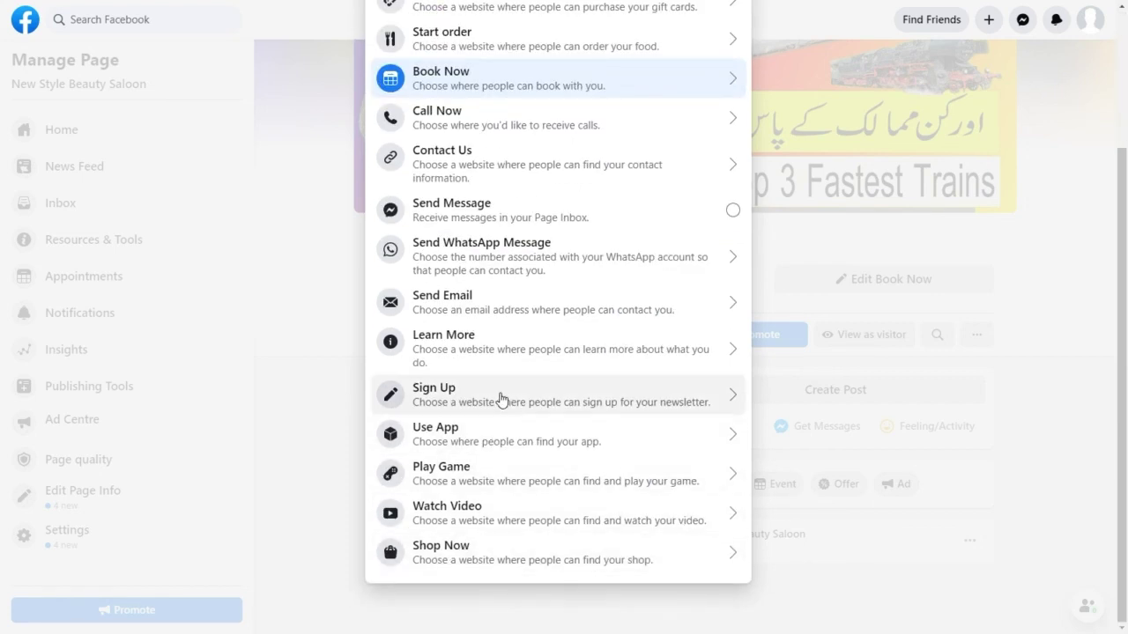
scroll(498, 398, "up", 2)
left_click(484, 270)
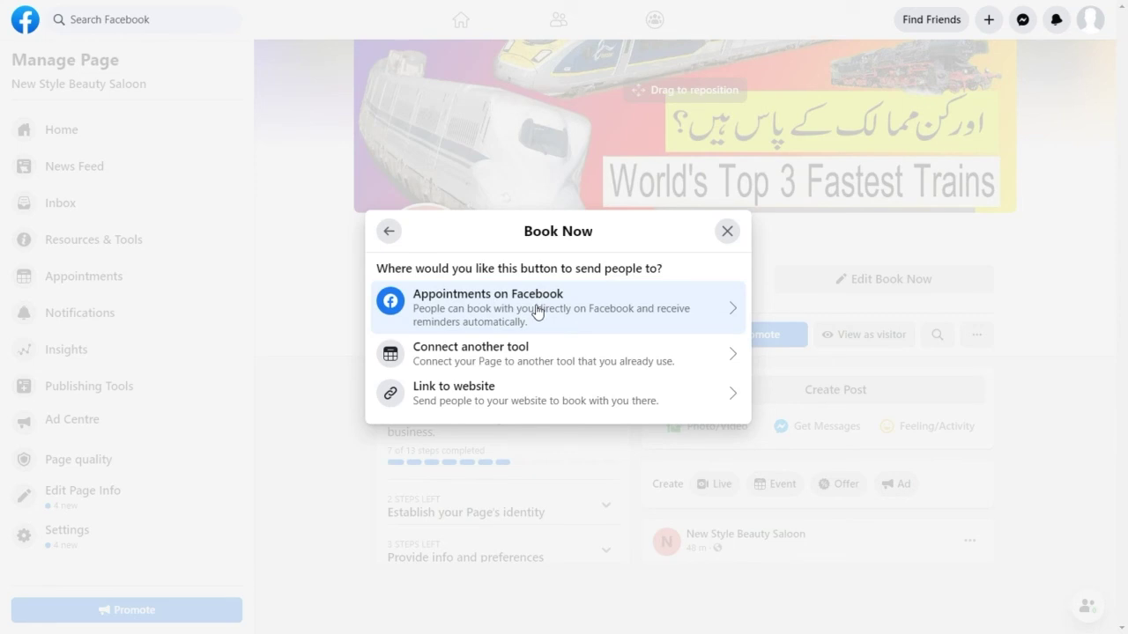
left_click(524, 305)
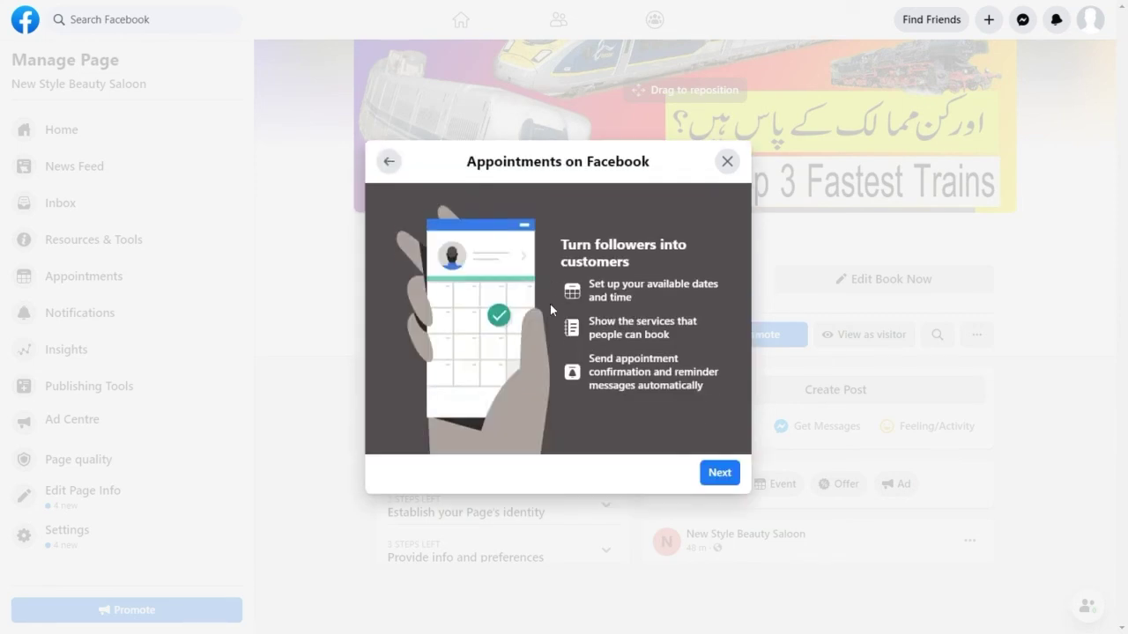
left_click(718, 468)
left_click(727, 561)
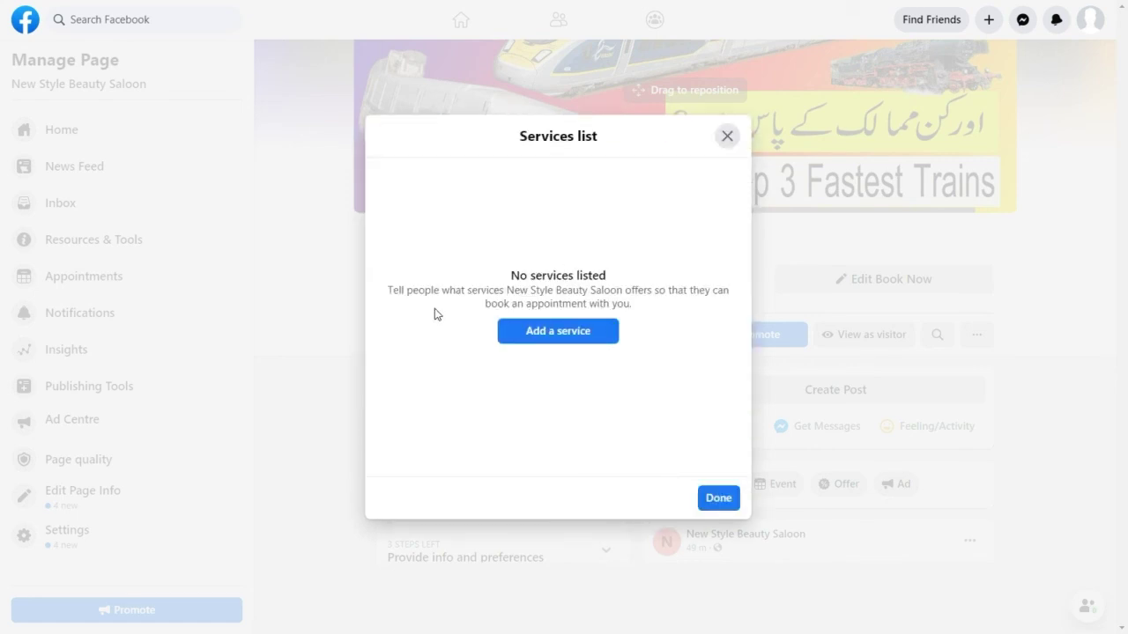
Step: Add a Bridal Makeup service priced 'Ask for price' with the description 'Full Bridal Makeup'
left_click(554, 333)
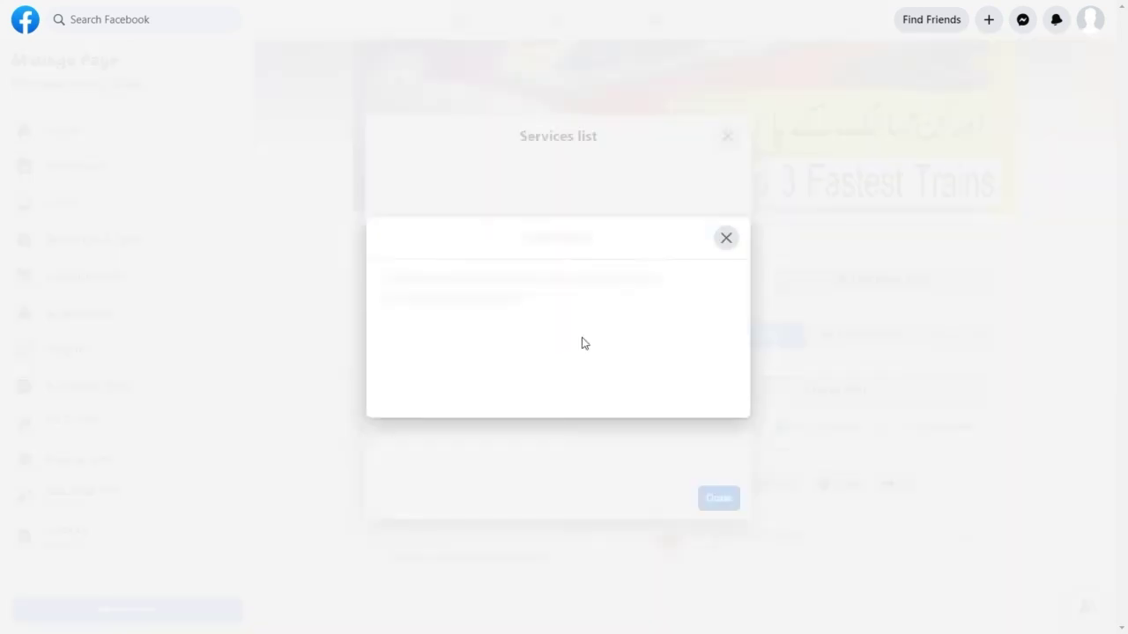
left_click(445, 125)
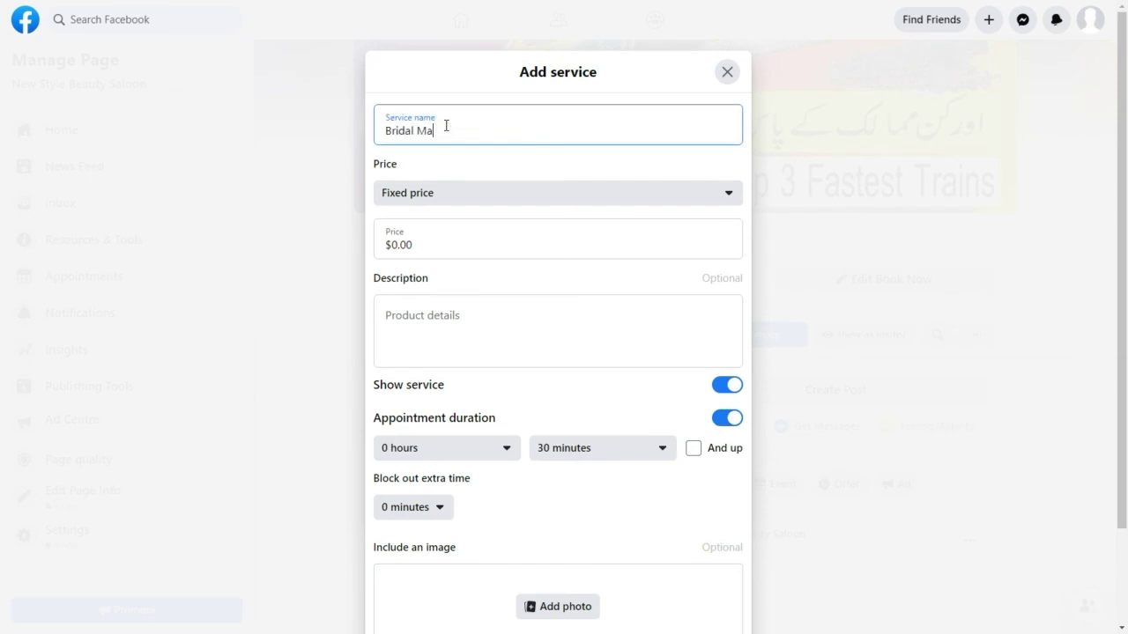
left_click(470, 195)
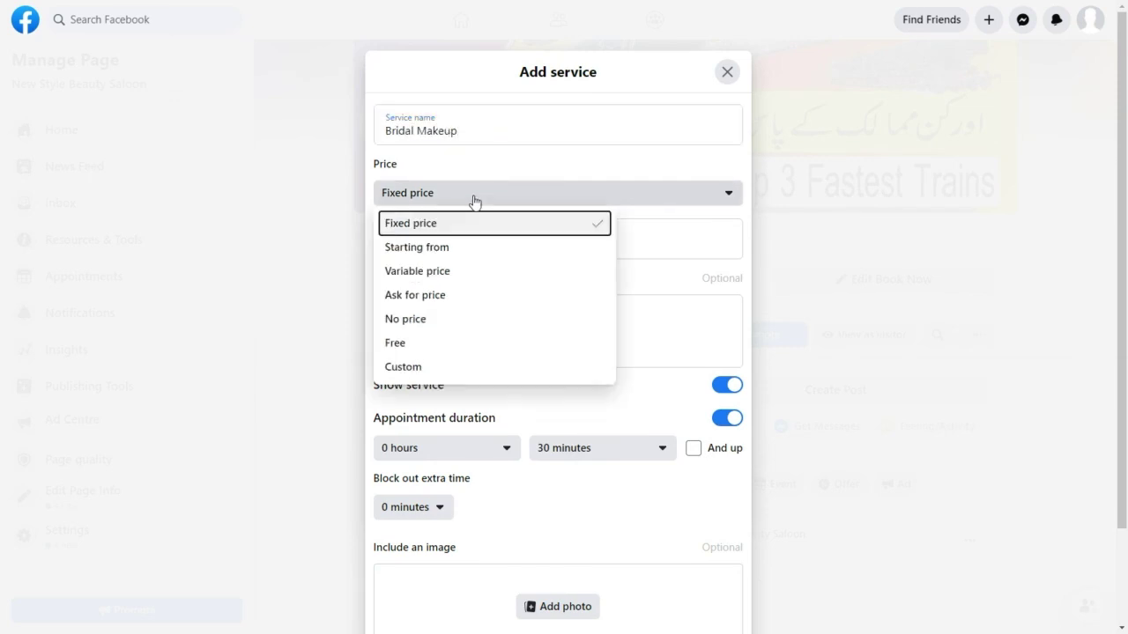
left_click(456, 309)
left_click(425, 267)
type("Full")
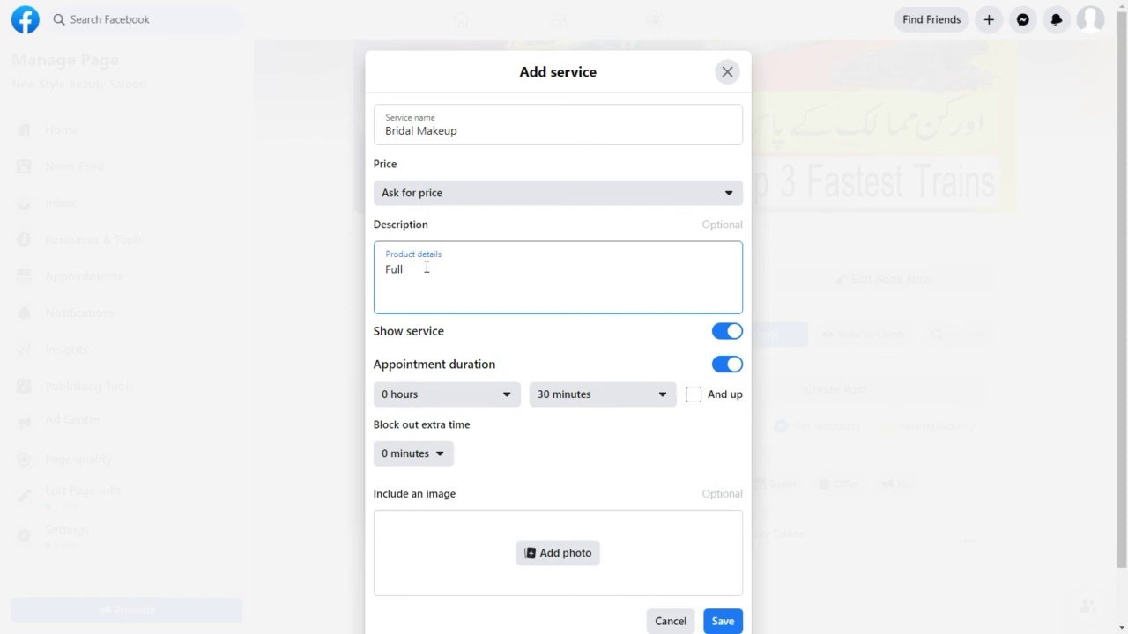
type("e")
left_click(489, 321)
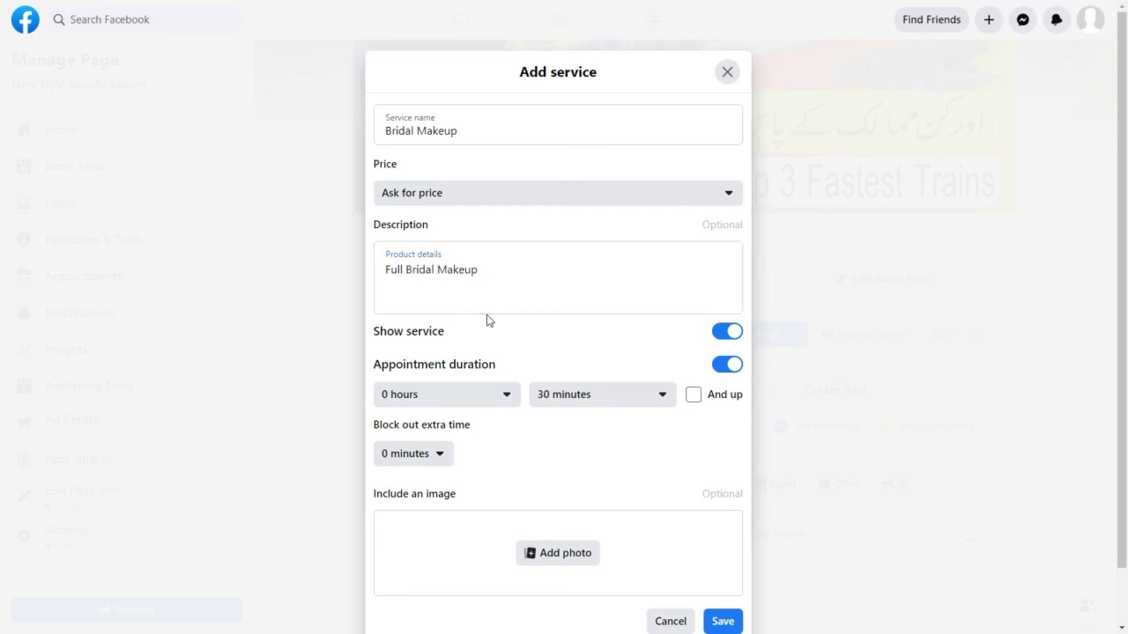
Step: Set the service duration to 0 hours 15 minutes with no block-out time, save it and finish
left_click(467, 401)
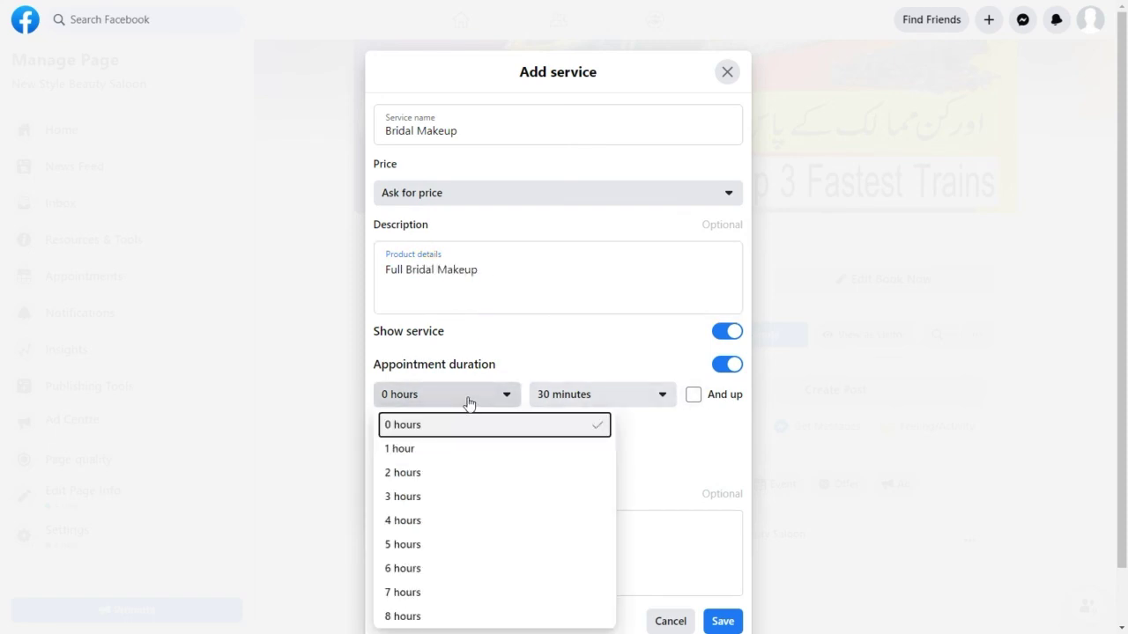
left_click(470, 404)
left_click(579, 401)
left_click(582, 448)
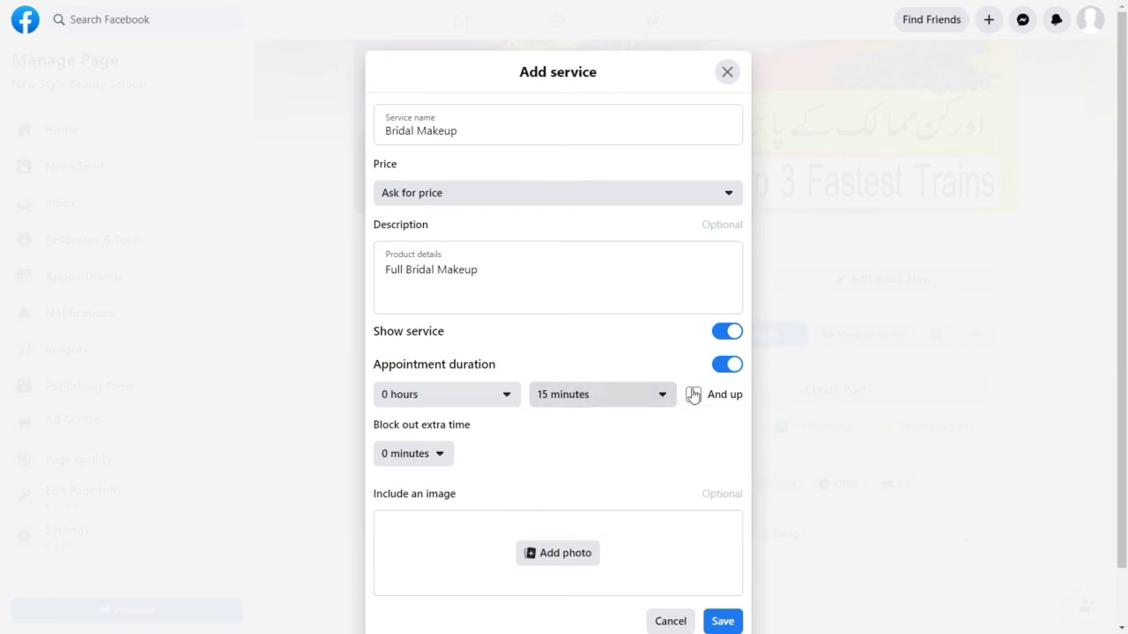
left_click(438, 454)
left_click(439, 454)
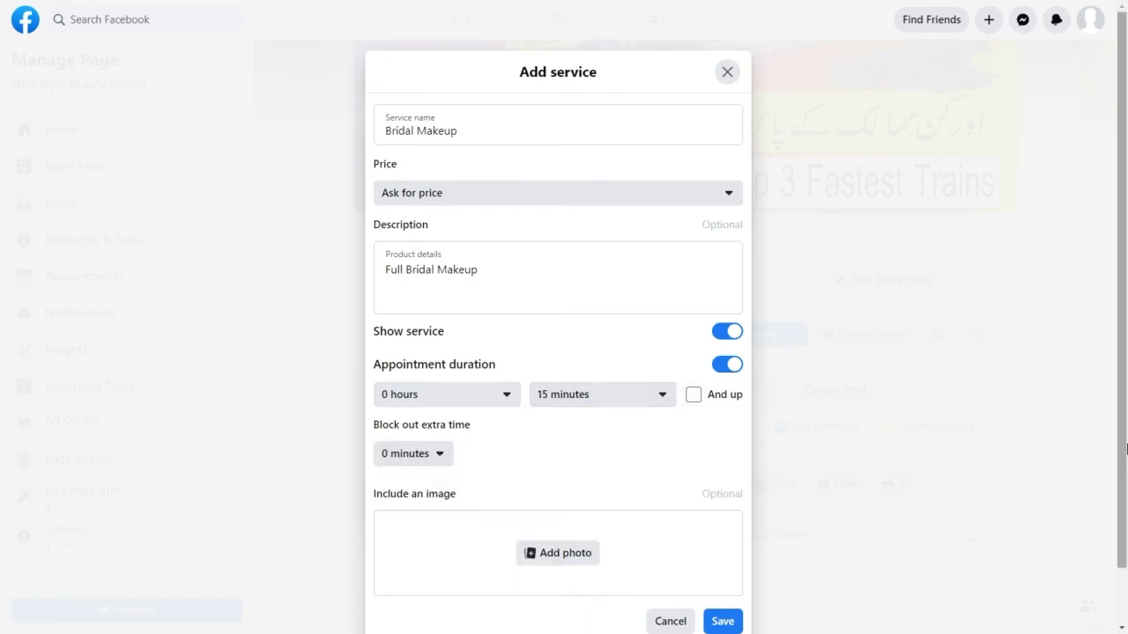
scroll(1126, 457, "down", 1)
left_click(722, 560)
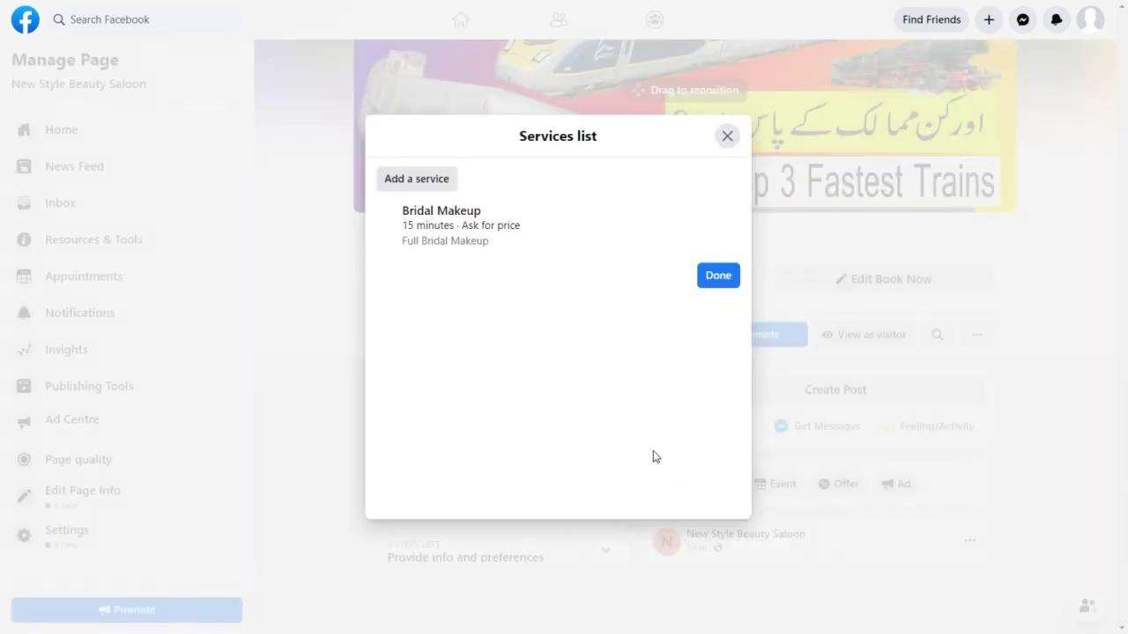
left_click(717, 386)
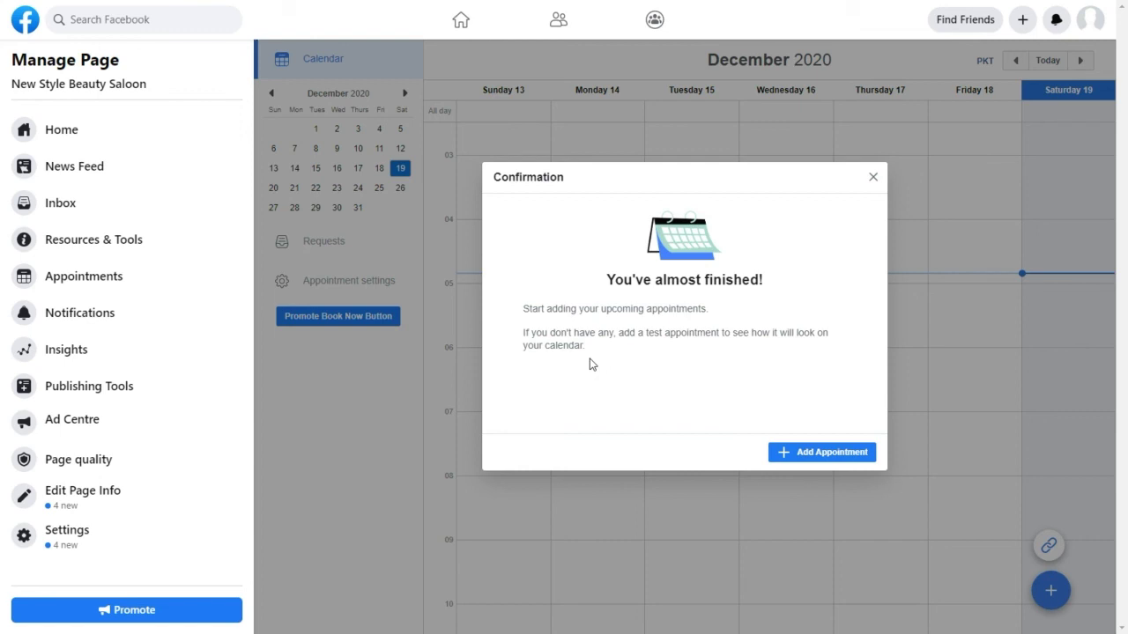
Step: Create a Bridal Makeup test appointment for Saturday 19 December 2020 at 05:15
left_click(811, 453)
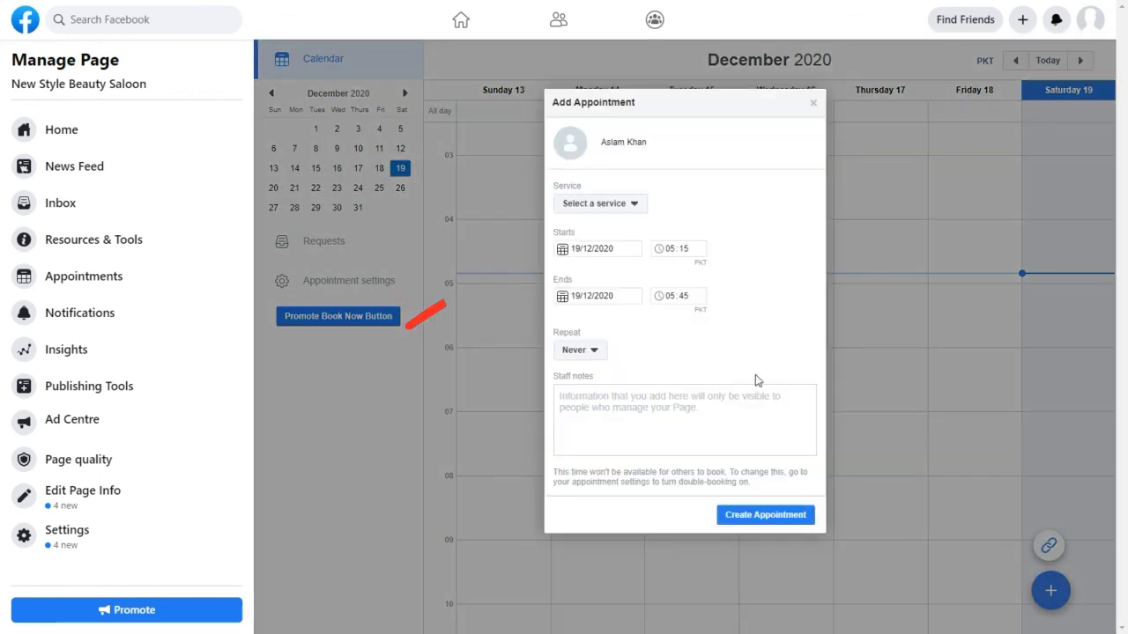
left_click(614, 205)
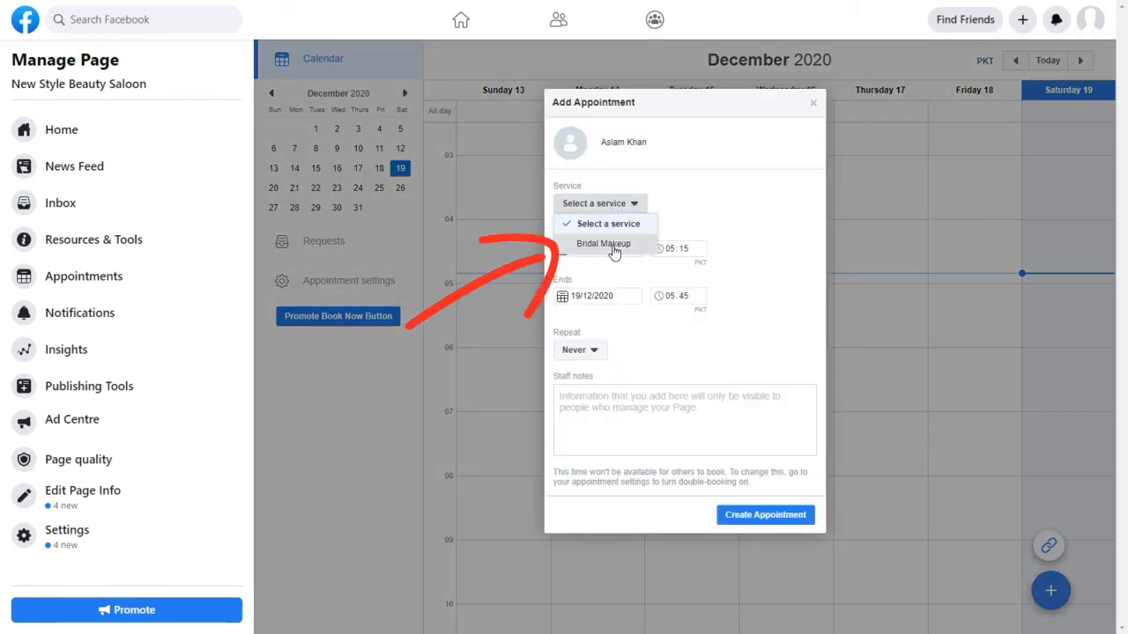
left_click(613, 245)
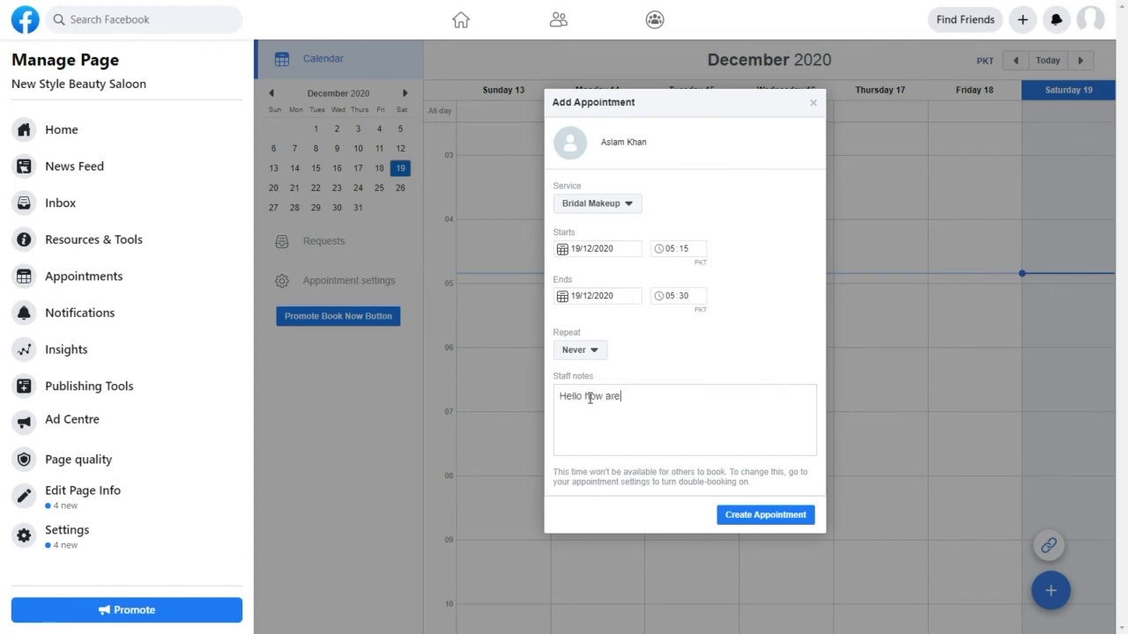
left_click(747, 518)
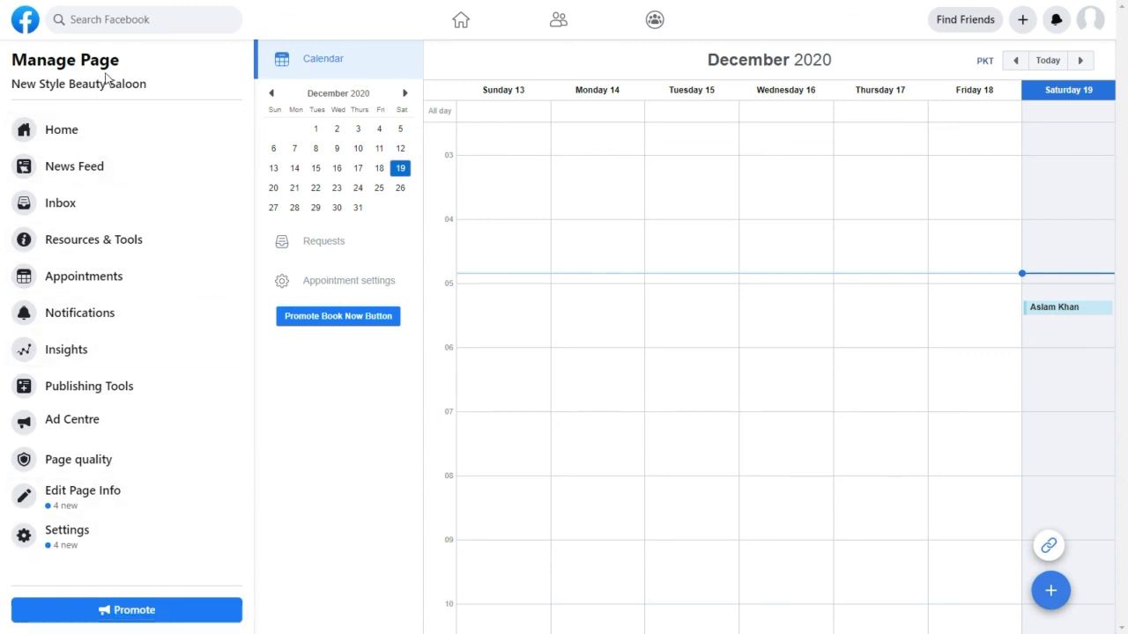
Step: Return to the saloon Page home, scroll to Upcoming appointments and back, then reload Home
left_click(93, 140)
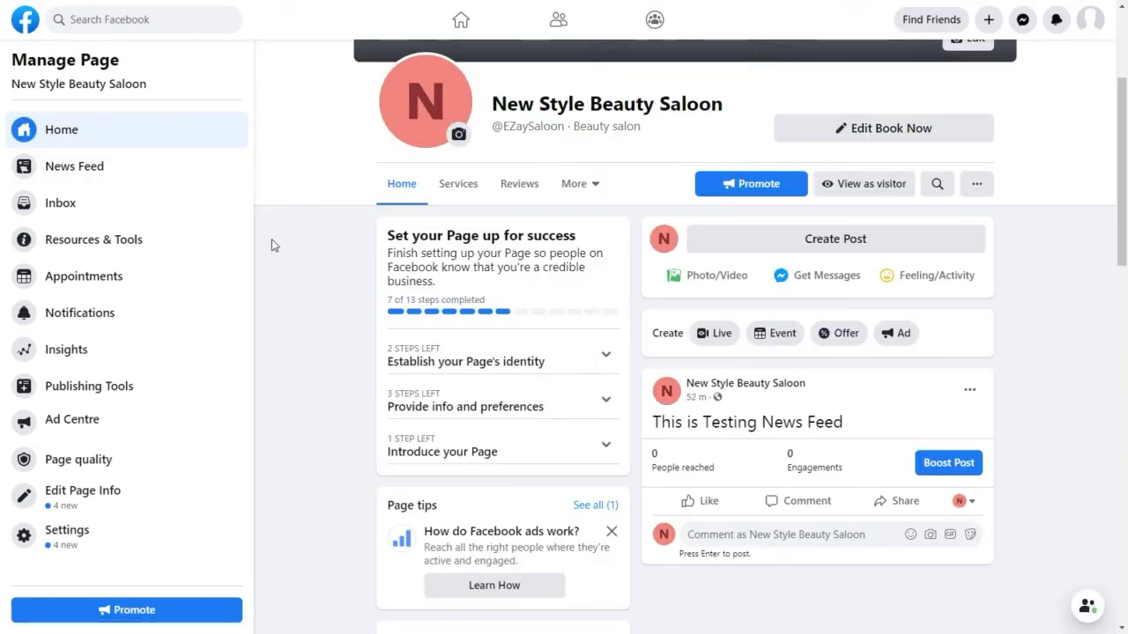
left_click_drag(1124, 183, 1125, 332)
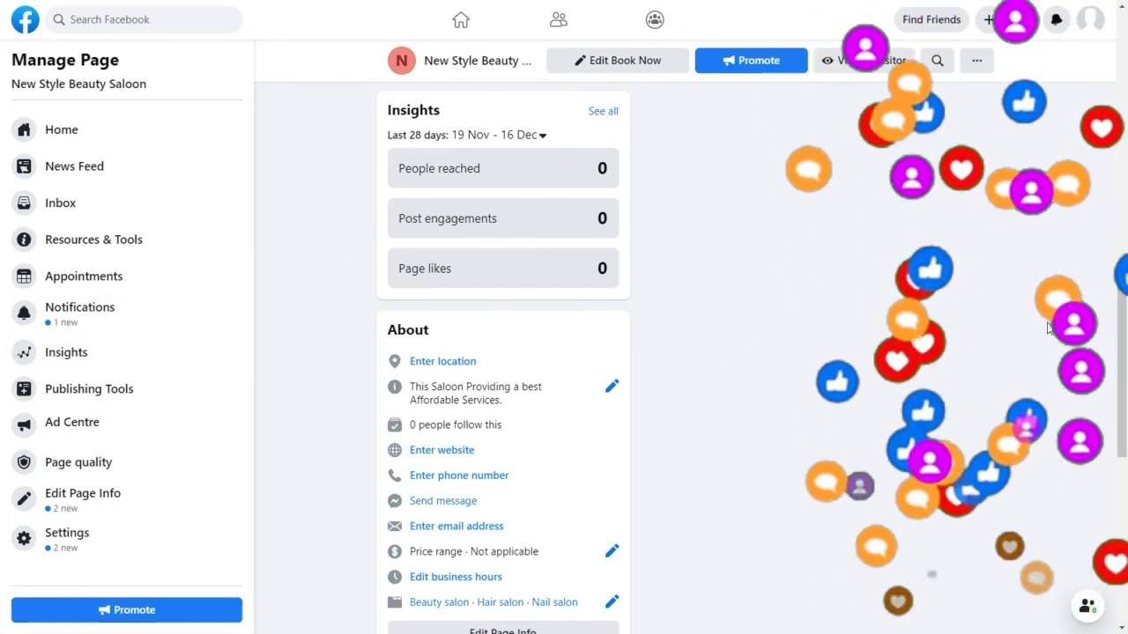
left_click_drag(1126, 332, 1126, 499)
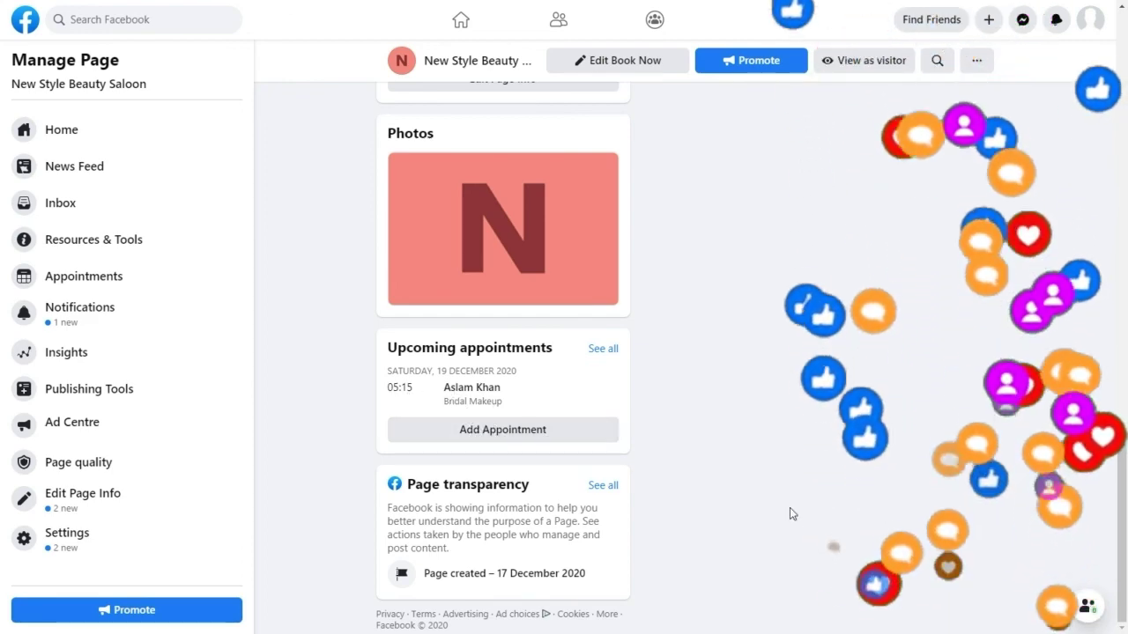
left_click_drag(1124, 484, 706, 126)
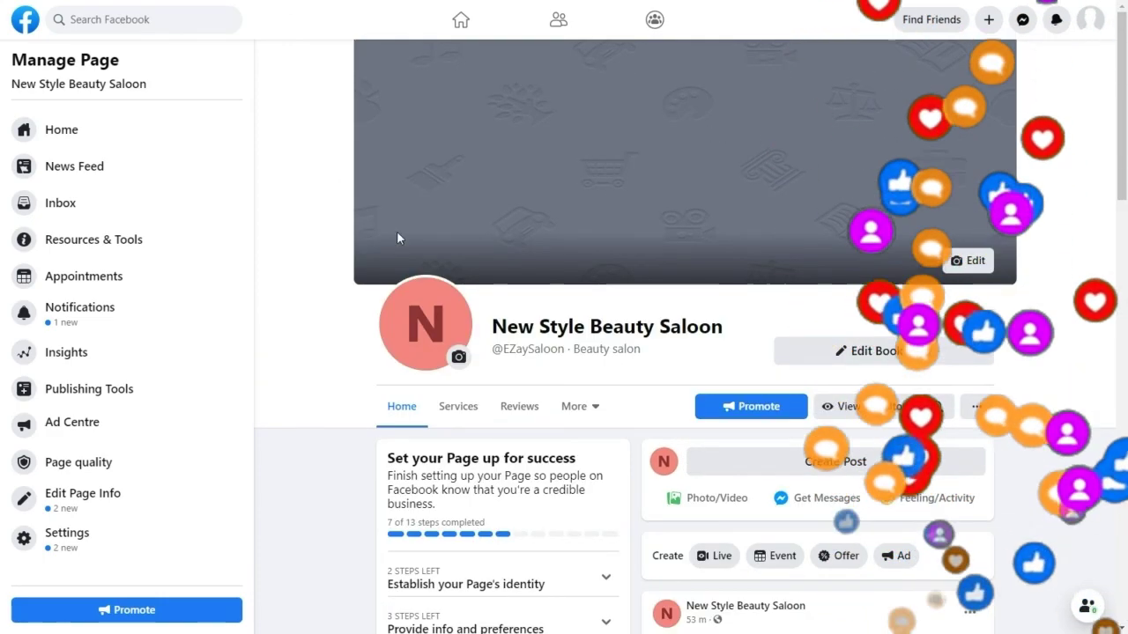
mouse_move(528, 350)
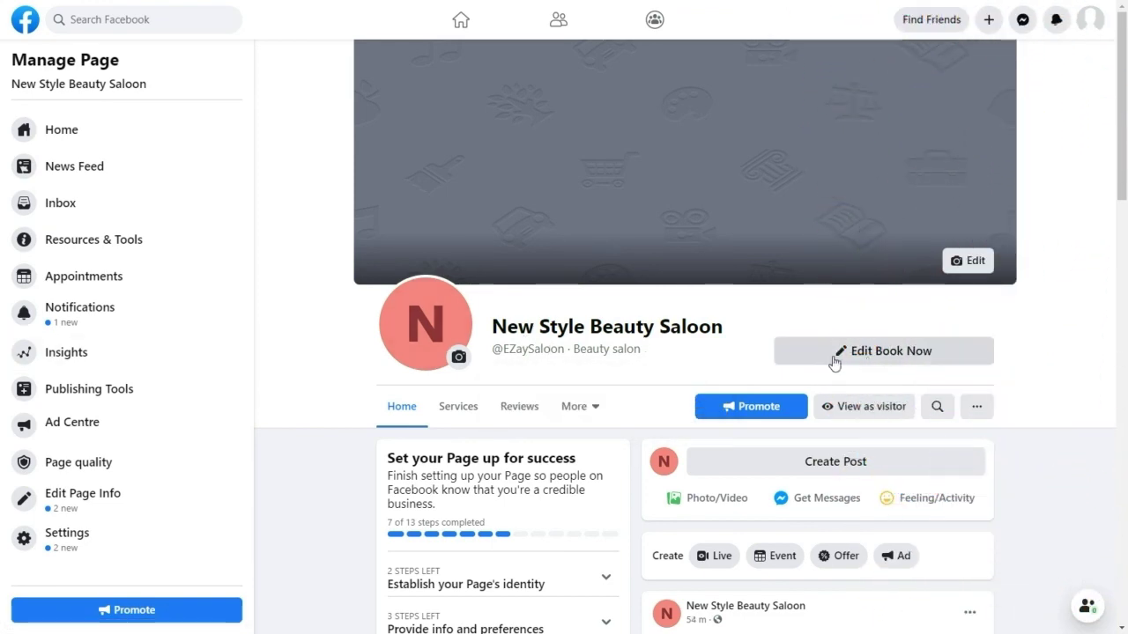
left_click(48, 131)
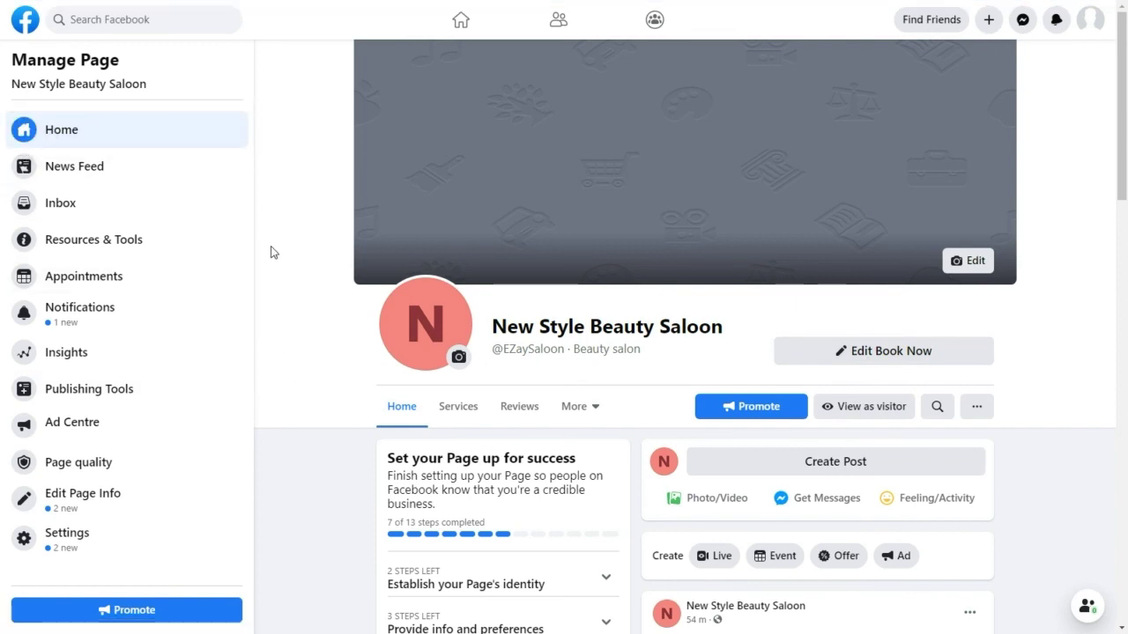